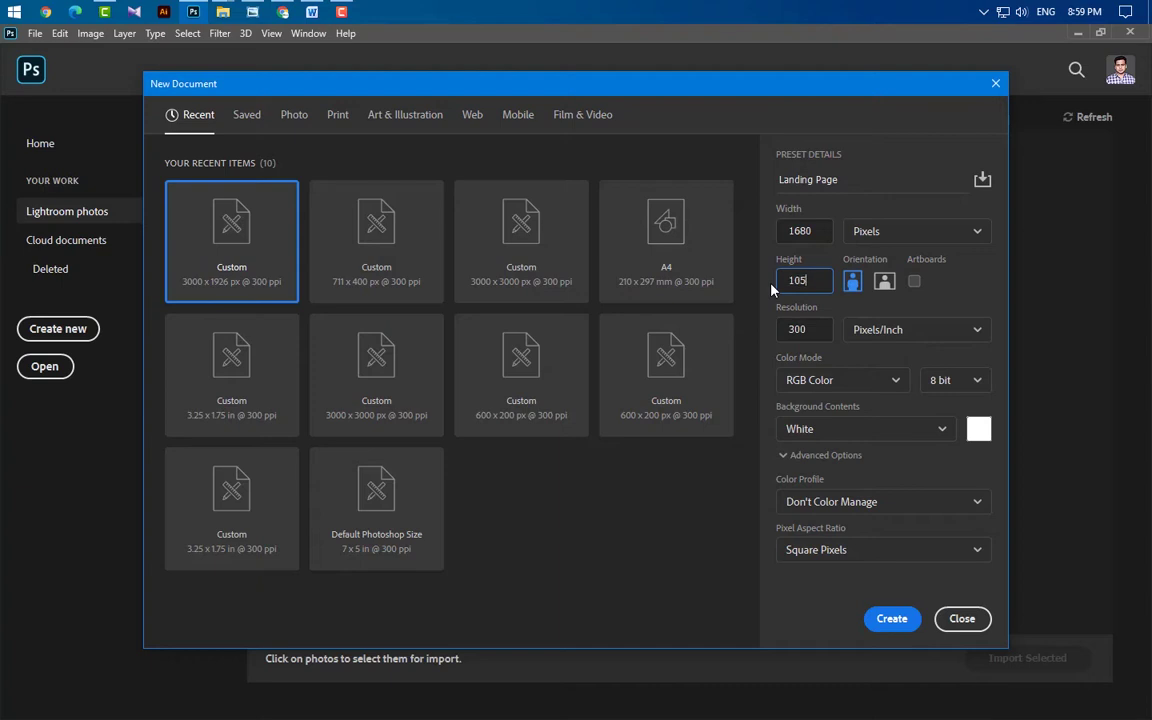
Create the 1680 × 1050 px Landing Page document at 300 ppi and resize the image to 3000 px wide
{"action": "left_click", "coordinate": [892, 619]}
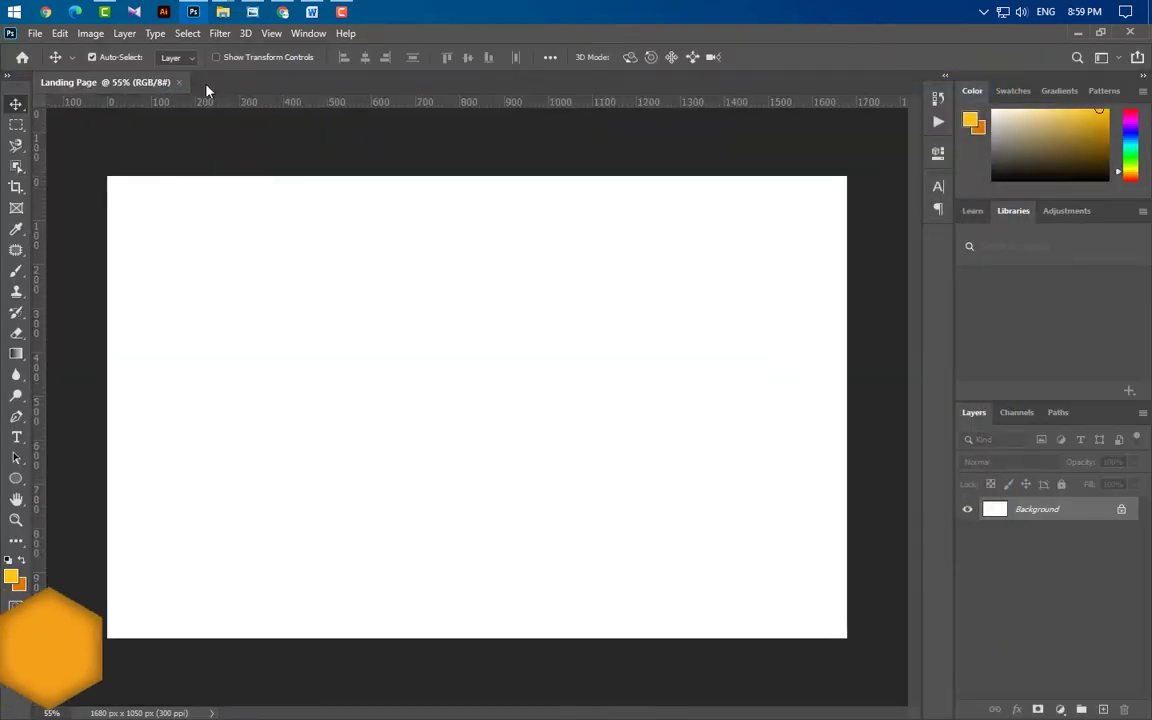
{"action": "left_click", "coordinate": [90, 33]}
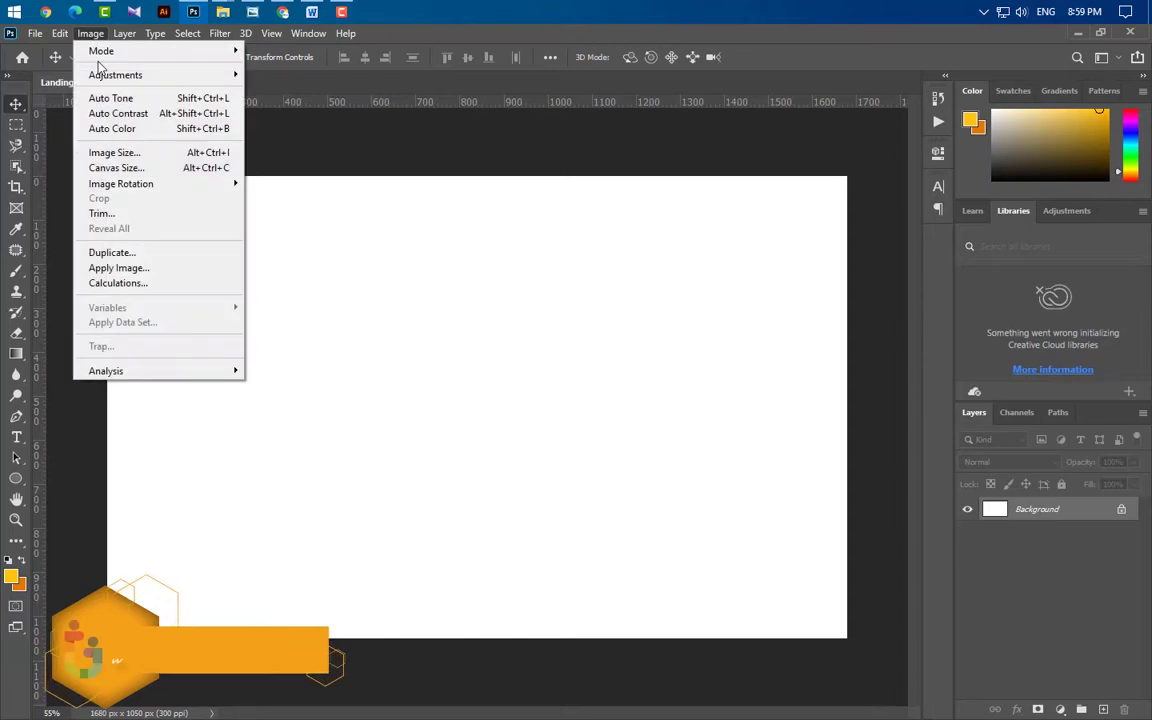
{"action": "left_click", "coordinate": [105, 152]}
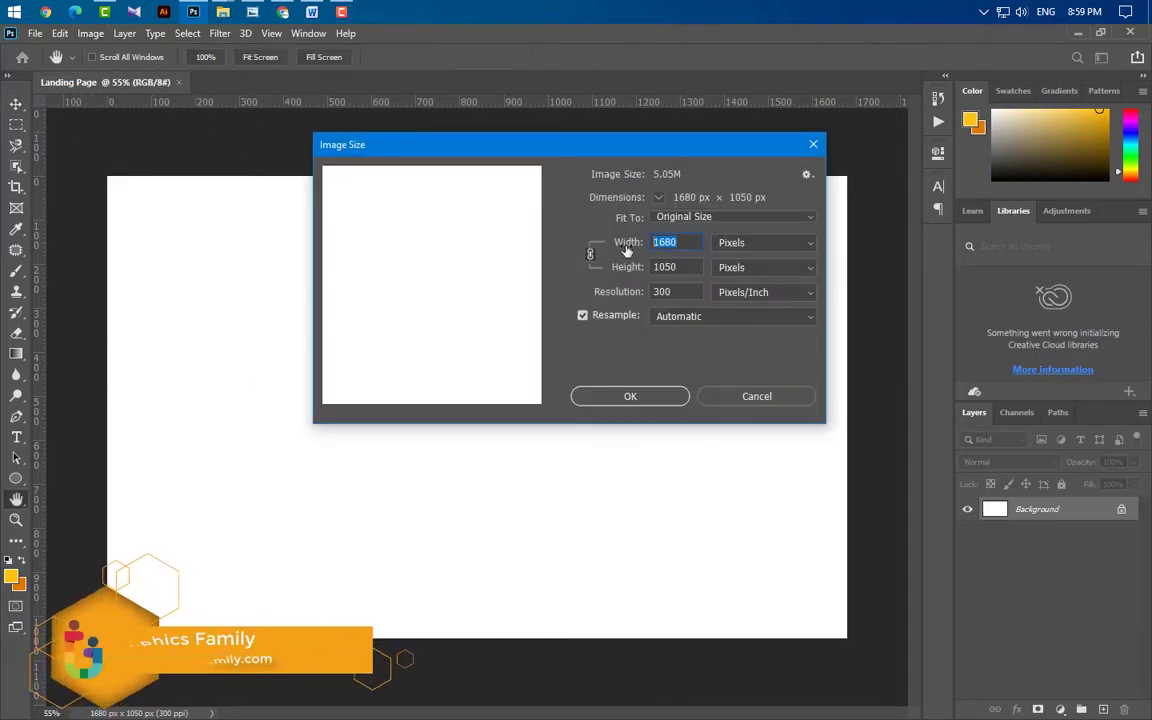
{"action": "type", "text": "3000"}
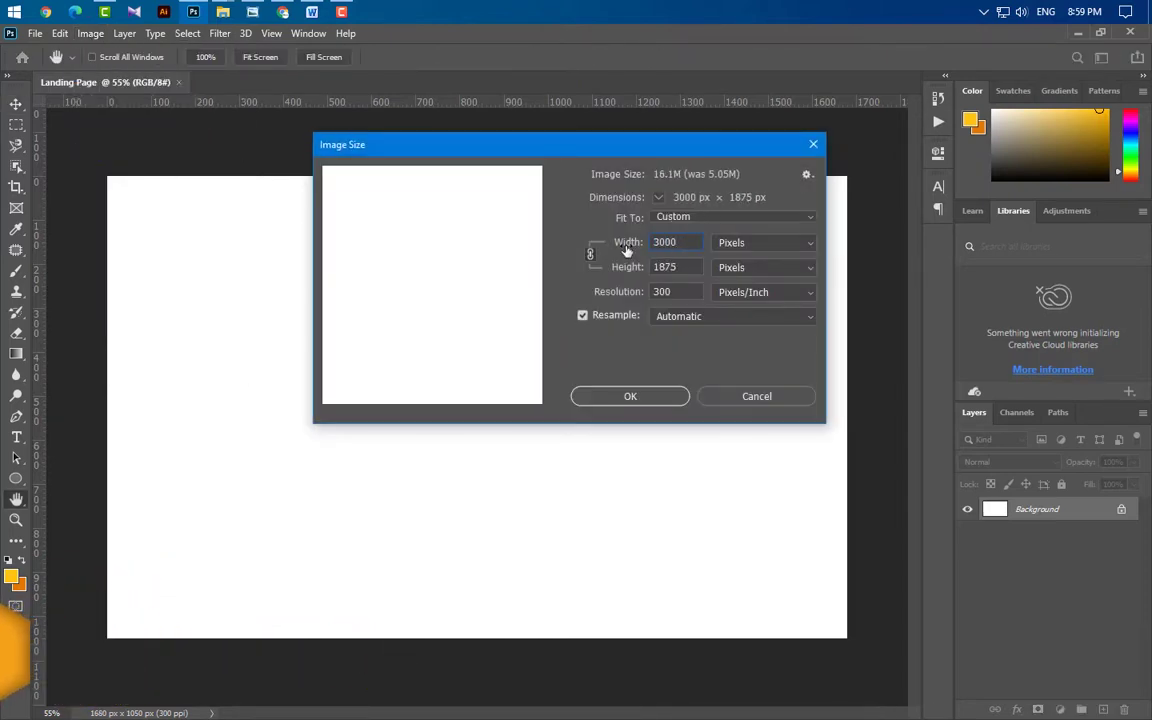
{"action": "left_click", "coordinate": [650, 397]}
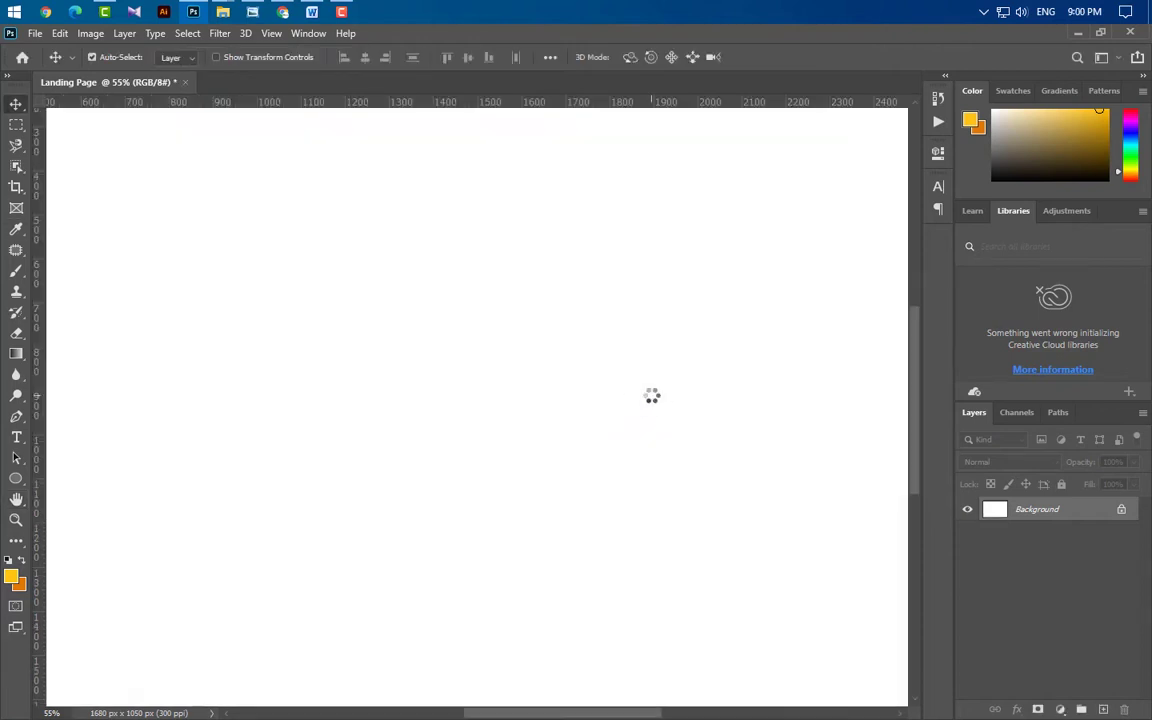
{"action": "key", "text": "ctrl+0"}
Show the grid over the canvas
{"action": "left_click", "coordinate": [270, 33]}
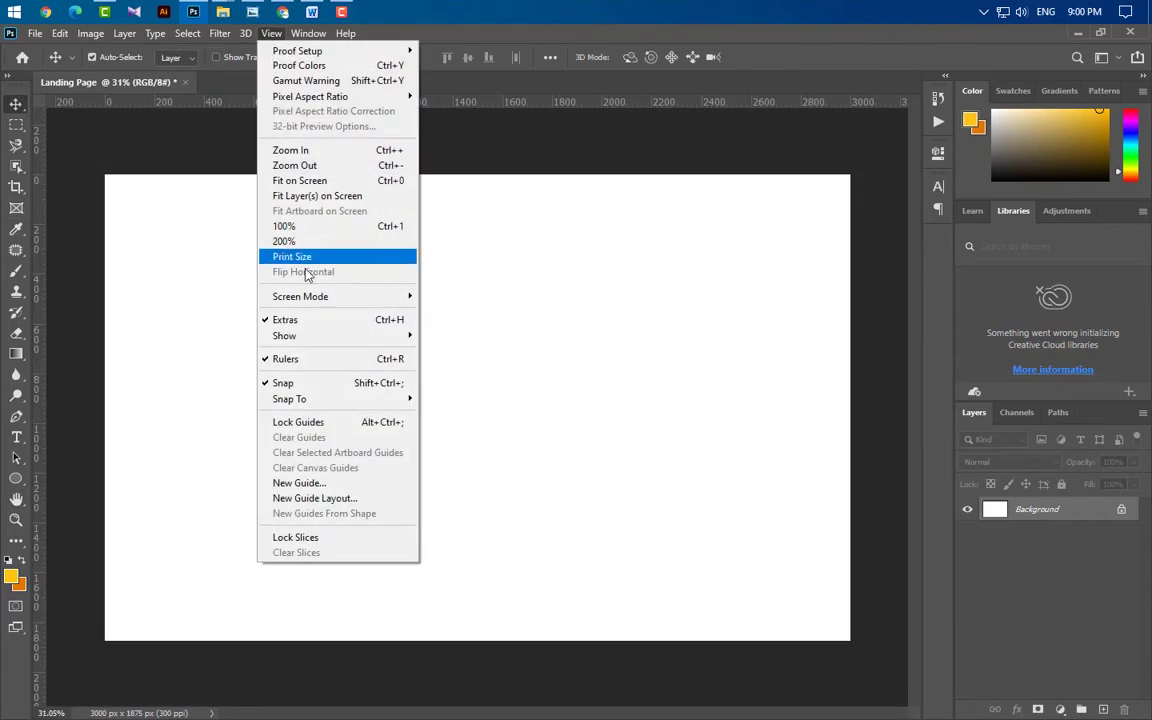
{"action": "mouse_move", "coordinate": [300, 336]}
{"action": "left_click", "coordinate": [460, 381]}
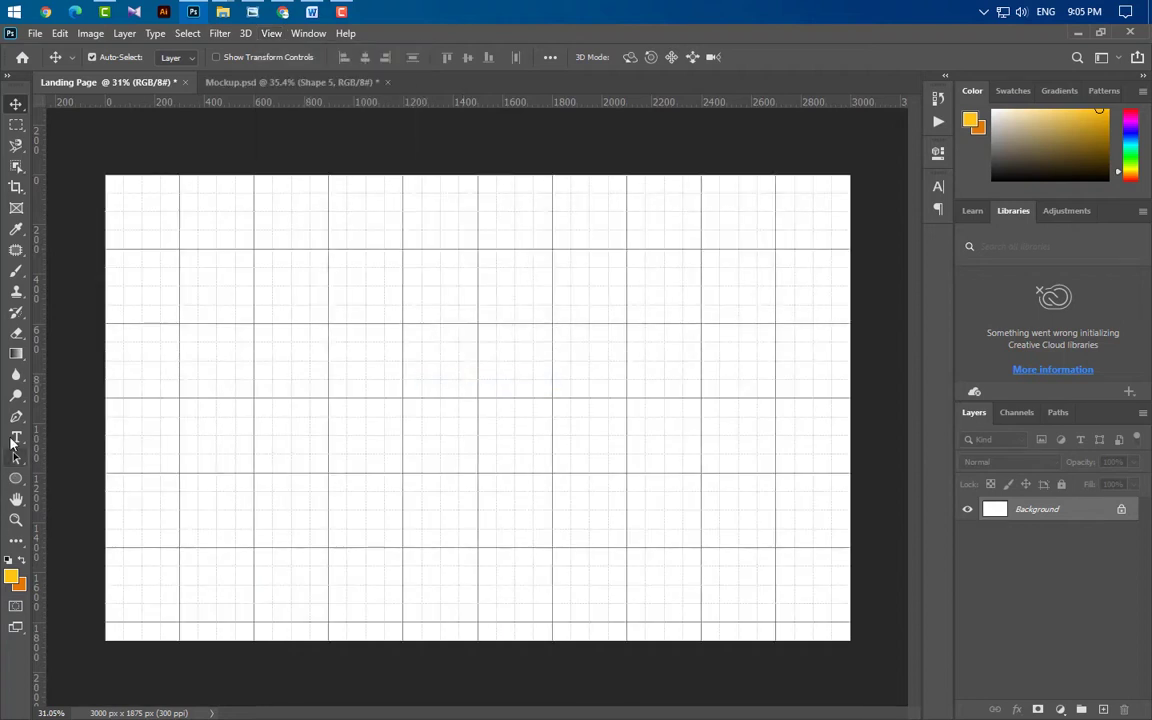
Start a Pen shape on the canvas's left edge about 930 px down, curving through about x 830 px to about x 1650 px
{"action": "left_click", "coordinate": [16, 417]}
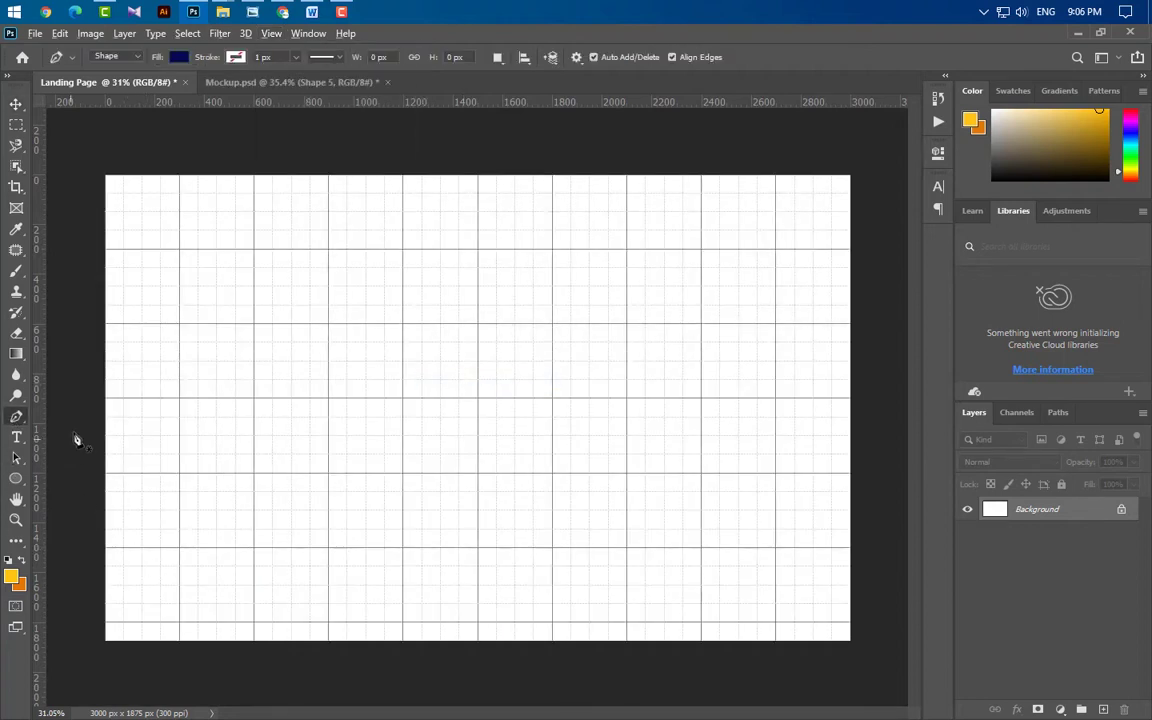
{"action": "scroll", "coordinate": [80, 410], "scroll_direction": "up", "scroll_amount": 2}
{"action": "scroll", "coordinate": [80, 403], "scroll_direction": "up", "scroll_amount": 2}
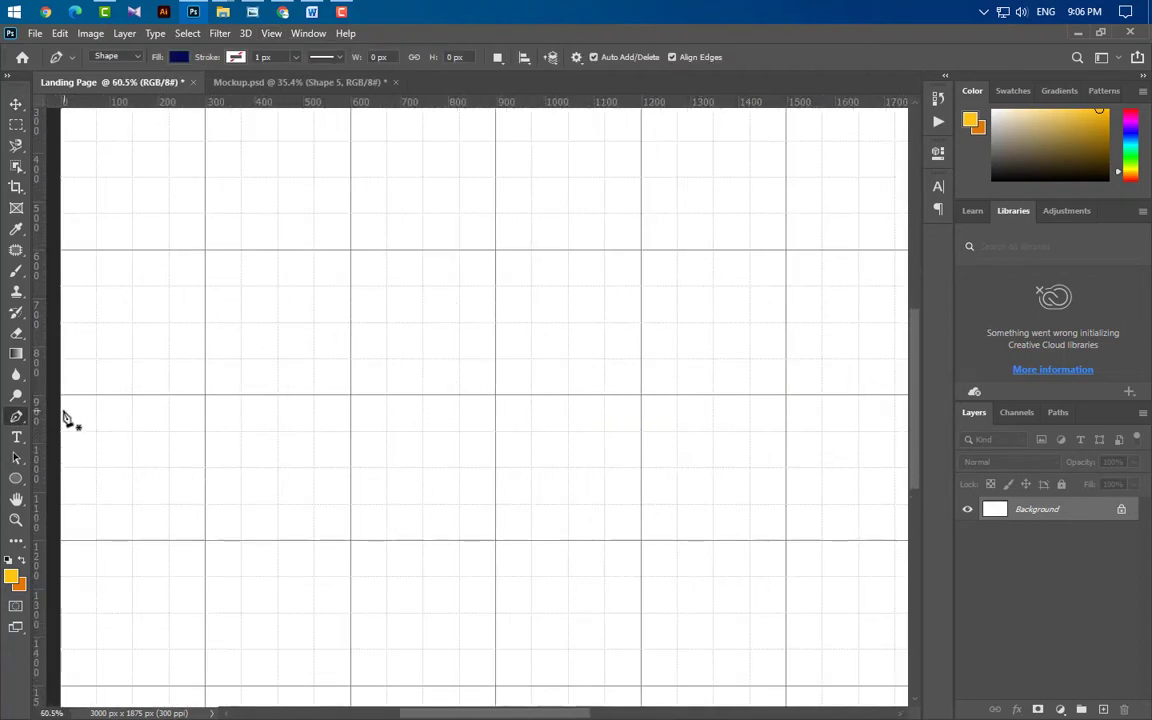
{"action": "left_click", "coordinate": [60, 420]}
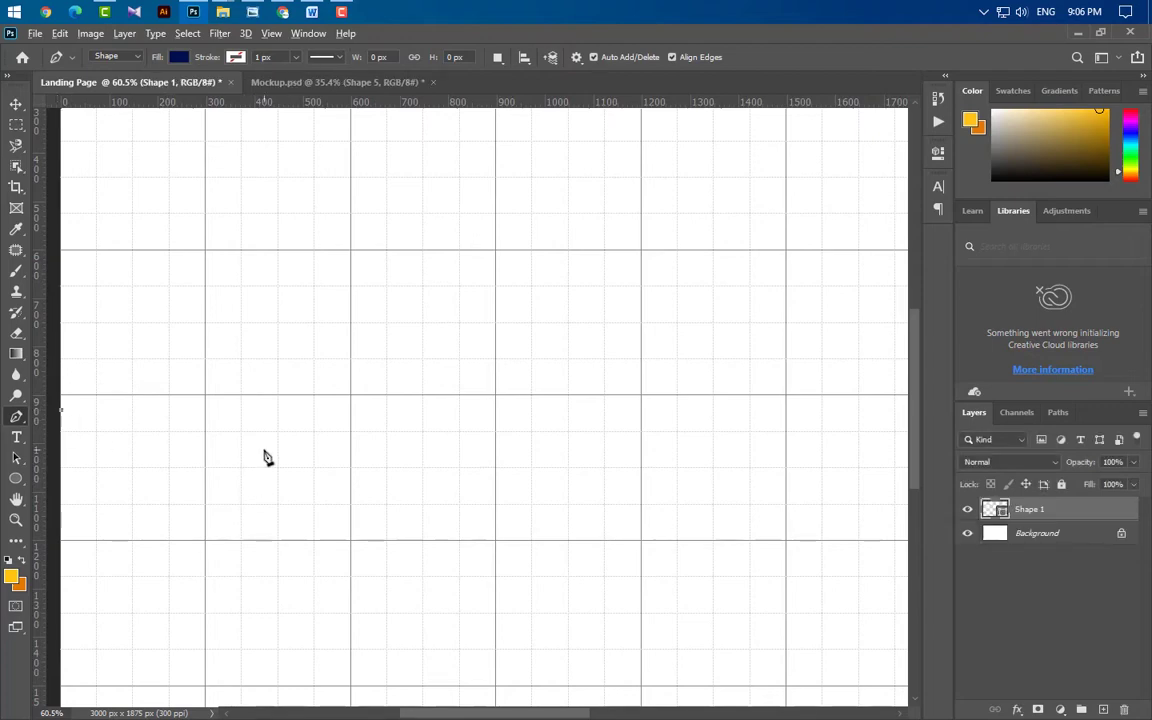
{"action": "scroll", "coordinate": [263, 470], "scroll_direction": "down", "scroll_amount": 2}
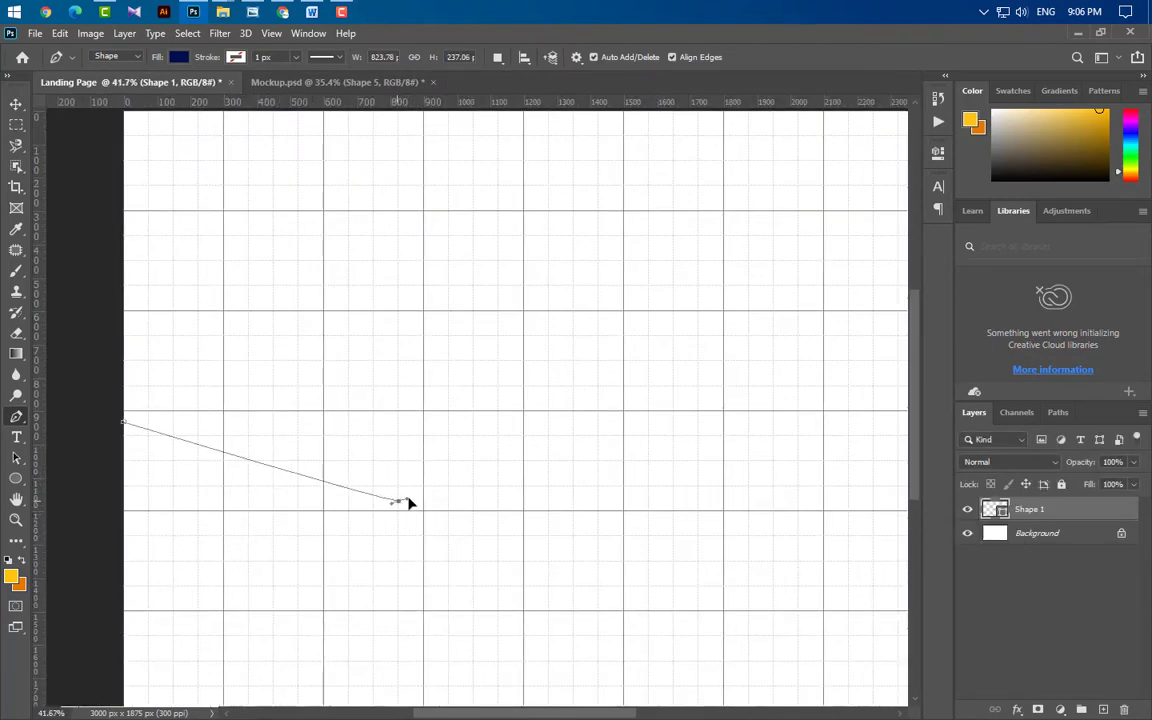
{"action": "left_click_drag", "start_coordinate": [398, 501], "coordinate": [621, 466]}
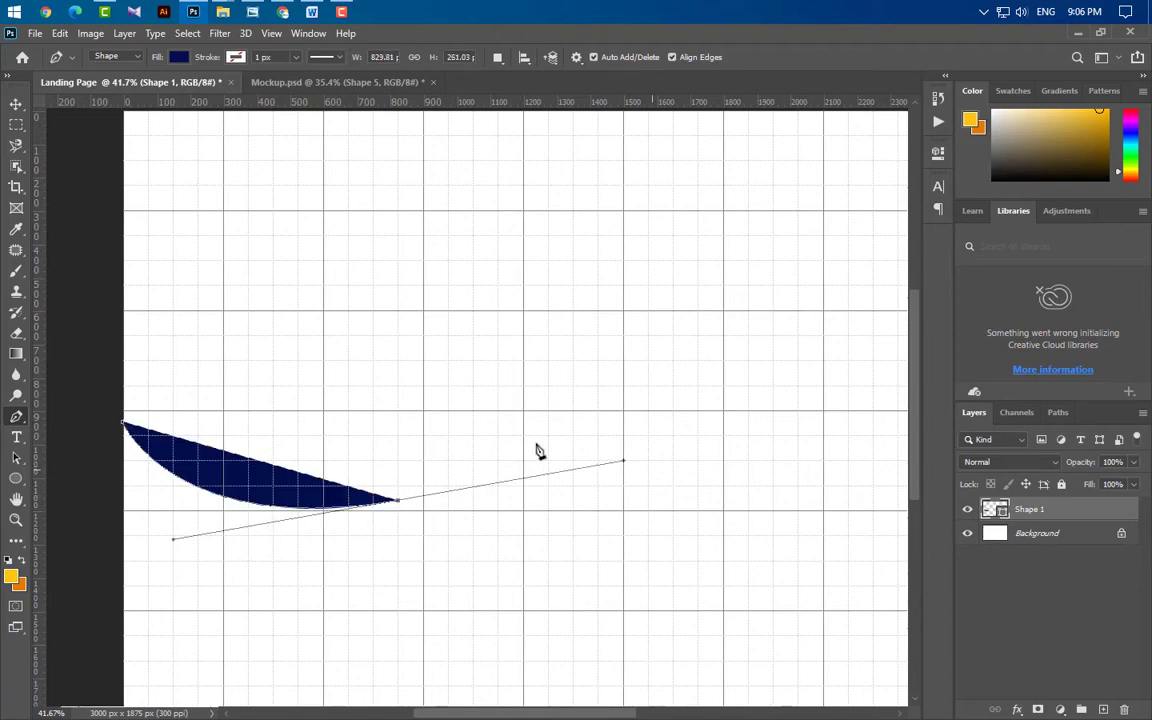
{"action": "scroll", "coordinate": [538, 450], "scroll_direction": "down", "scroll_amount": 1}
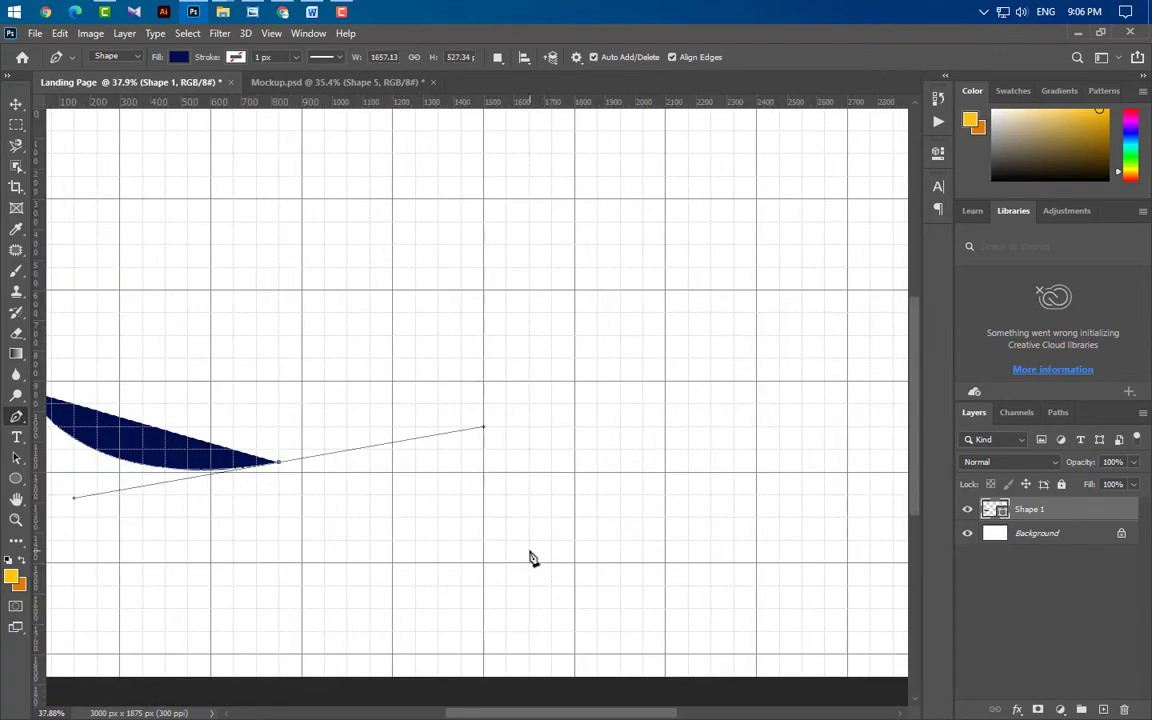
{"action": "left_click", "coordinate": [531, 552]}
Continue the wave path with curved points at about x 2100 px and just below the canvas's lower edge at about x 2550 px
{"action": "scroll", "coordinate": [751, 679], "scroll_direction": "up", "scroll_amount": 3}
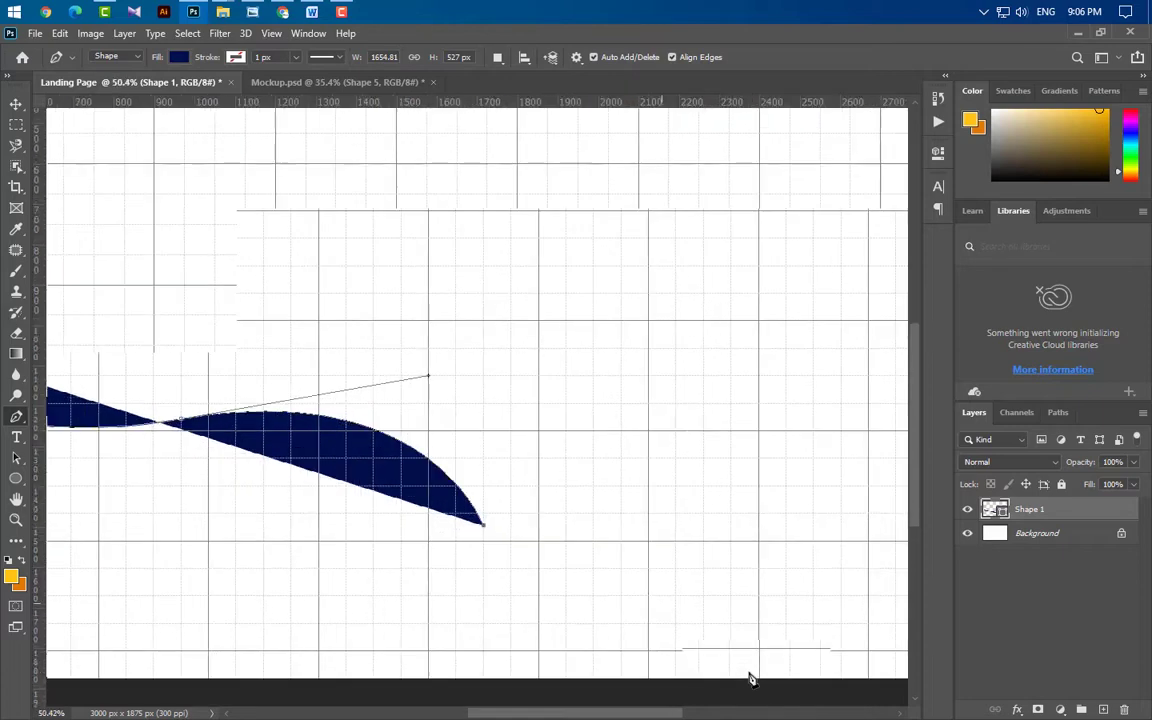
{"action": "left_click_drag", "start_coordinate": [675, 716], "coordinate": [689, 715]}
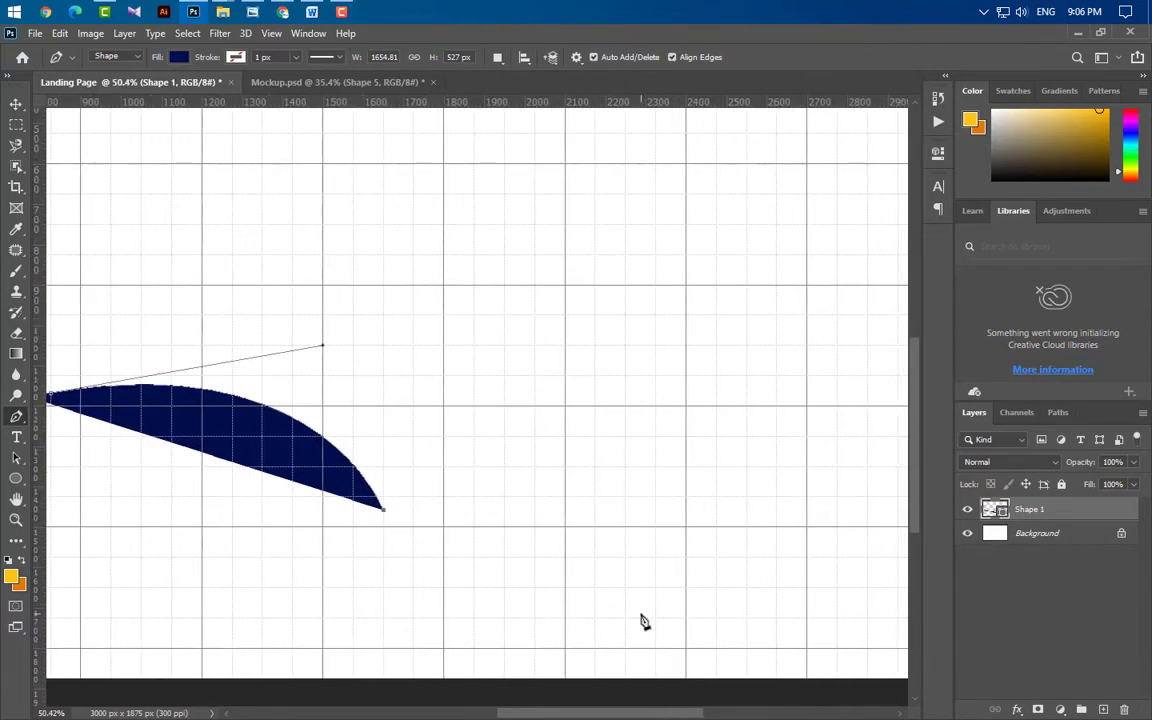
{"action": "scroll", "coordinate": [620, 655], "scroll_direction": "up", "scroll_amount": 1}
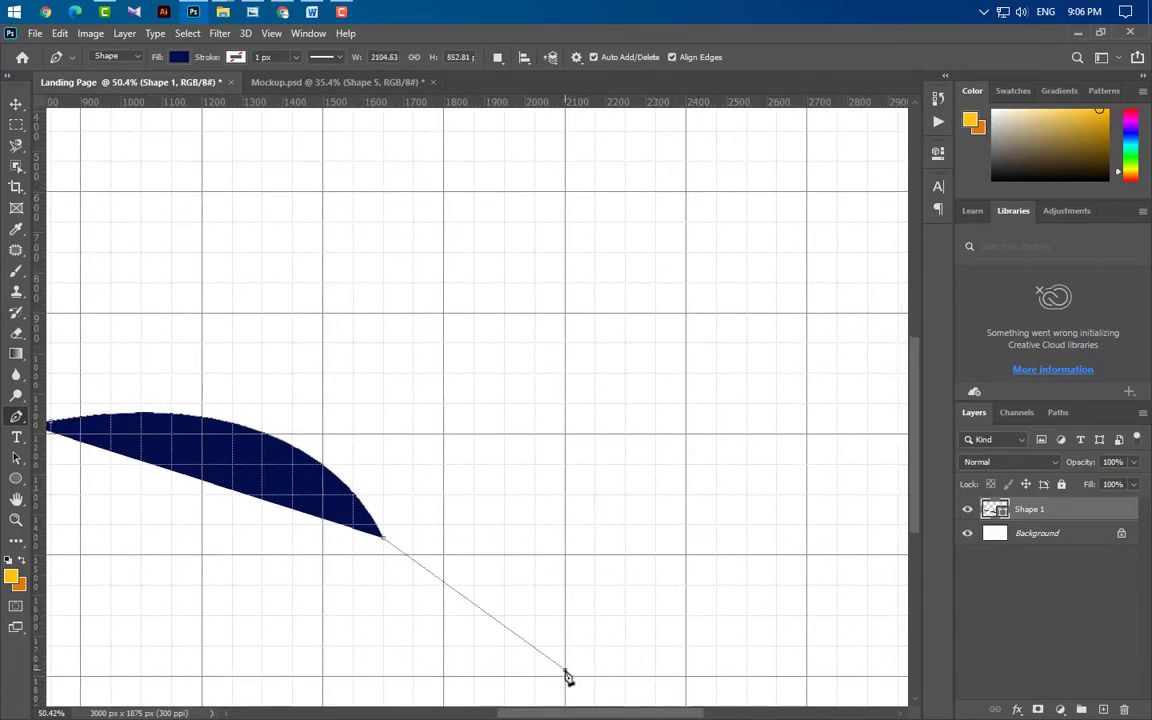
{"action": "left_click_drag", "start_coordinate": [565, 670], "coordinate": [675, 668]}
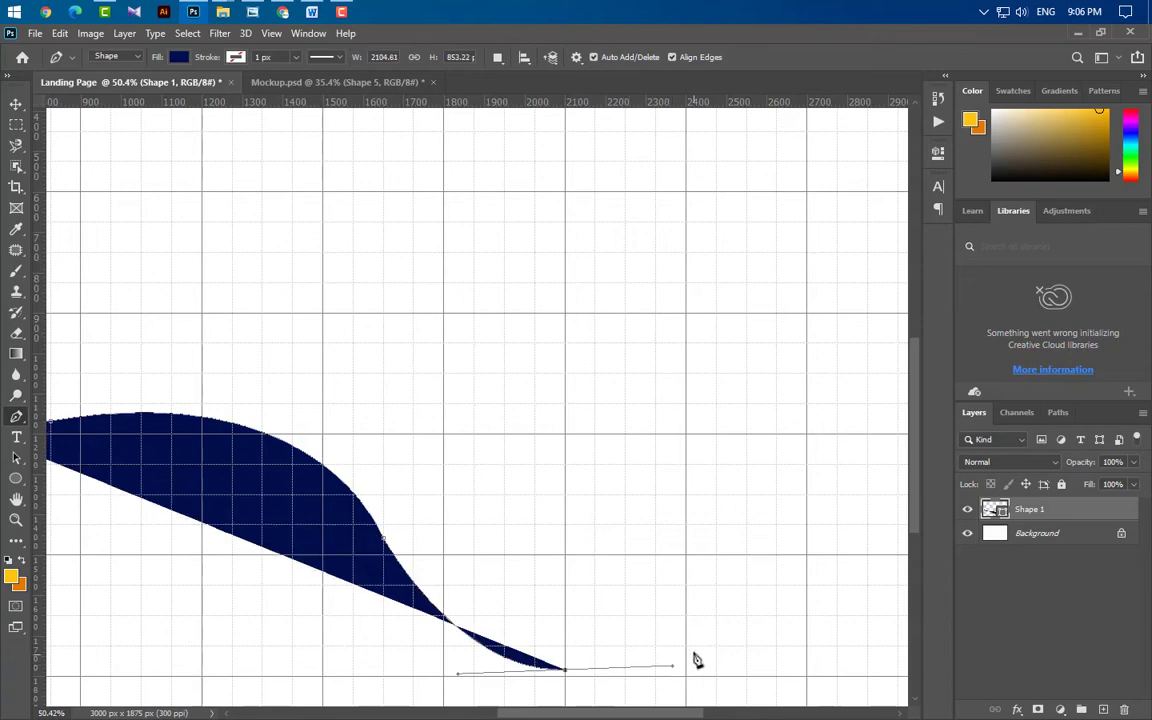
{"action": "scroll", "coordinate": [692, 658], "scroll_direction": "down", "scroll_amount": 3}
{"action": "scroll", "coordinate": [693, 656], "scroll_direction": "up", "scroll_amount": 2}
{"action": "scroll", "coordinate": [692, 656], "scroll_direction": "up", "scroll_amount": 1}
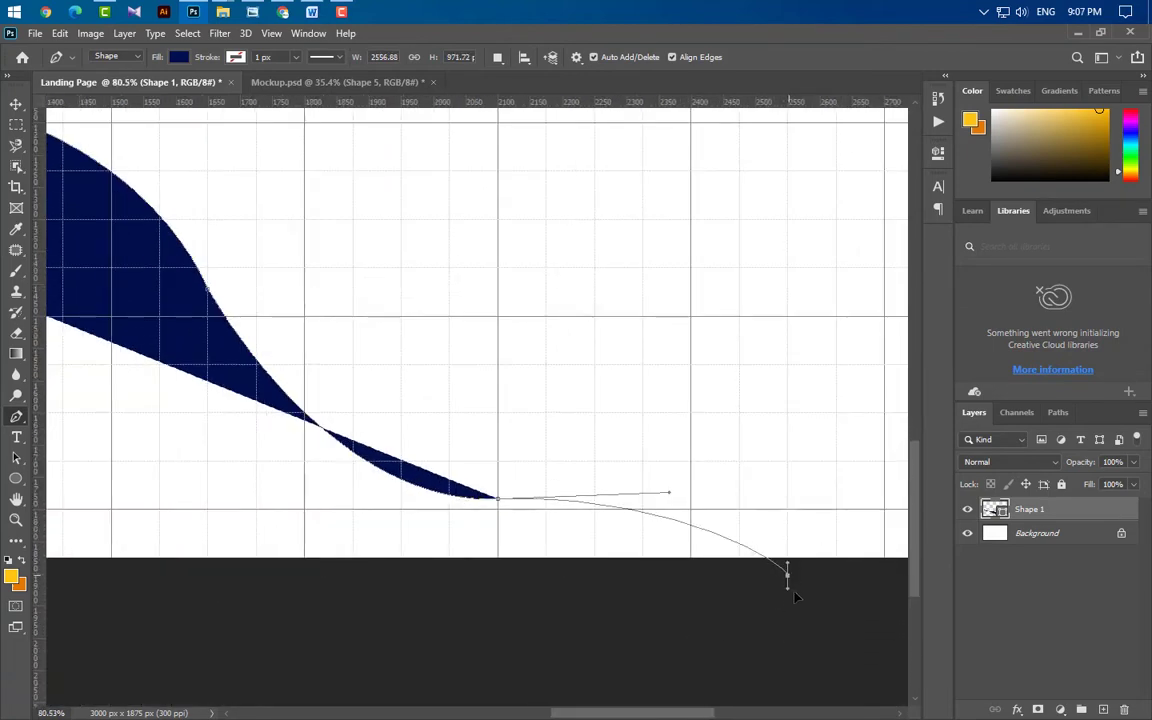
{"action": "mouse_move", "coordinate": [786, 573]}
{"action": "left_mouse_down"}
{"action": "mouse_move", "coordinate": [802, 622]}
{"action": "mouse_move", "coordinate": [789, 584]}
{"action": "left_mouse_up"}
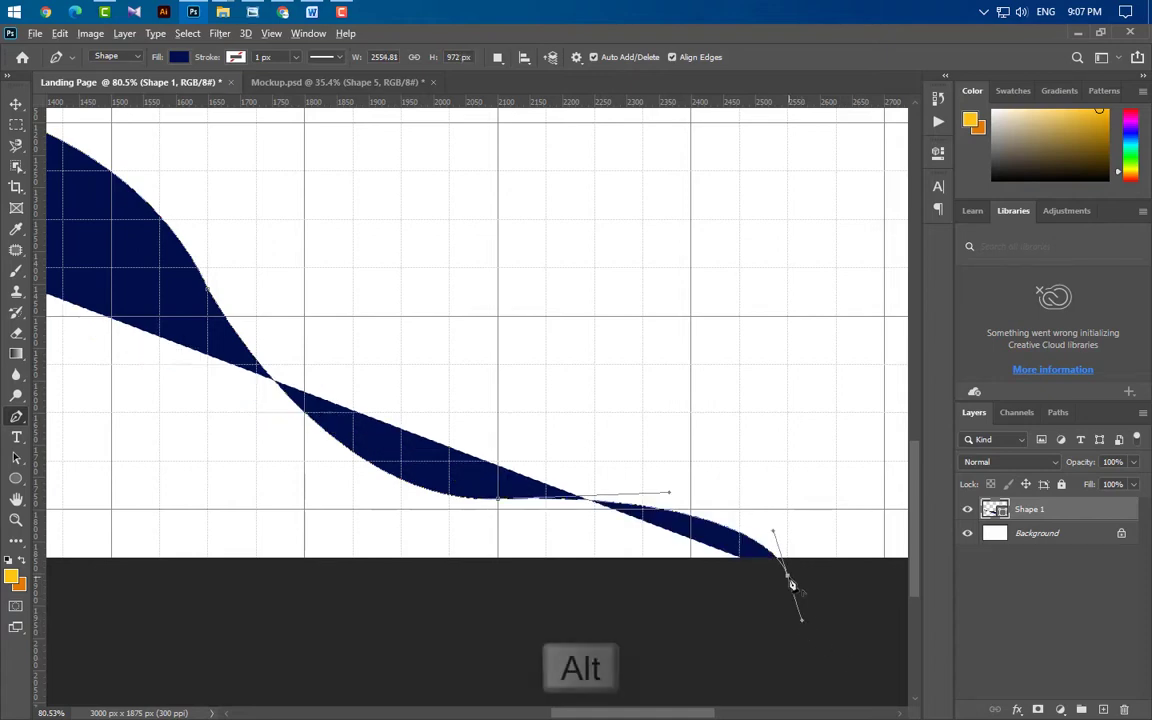
Close the wave shape around the canvas's lower-left corner, making it about 2580 × 990 px
{"action": "scroll", "coordinate": [838, 630], "scroll_direction": "down", "scroll_amount": 4}
{"action": "scroll", "coordinate": [838, 633], "scroll_direction": "down", "scroll_amount": 1}
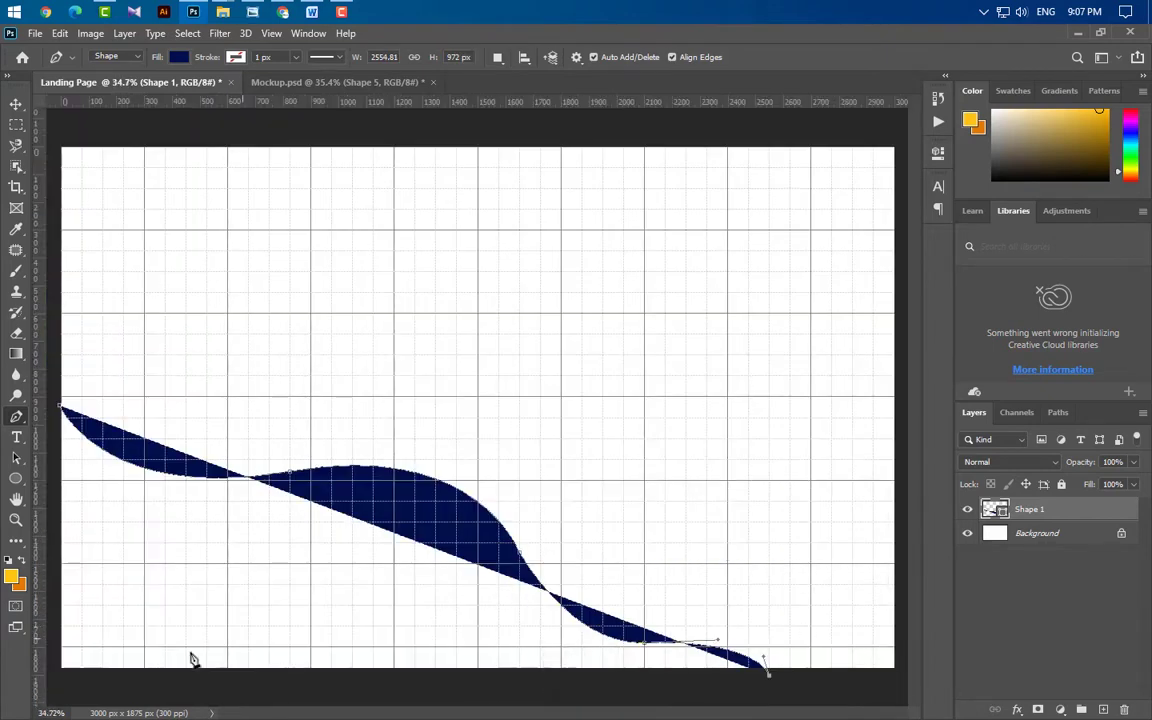
{"action": "left_click", "coordinate": [52, 679]}
{"action": "left_click", "coordinate": [60, 405]}
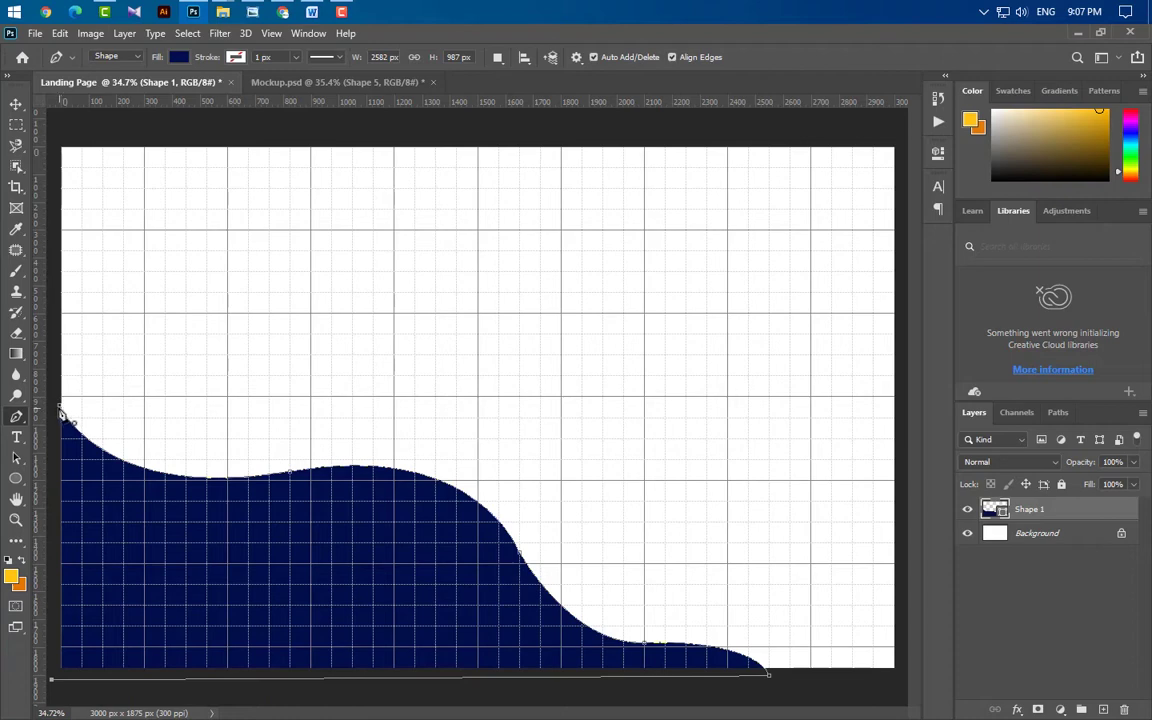
Set the wave shape's fill colour to e07901
{"action": "double_click", "coordinate": [1003, 512]}
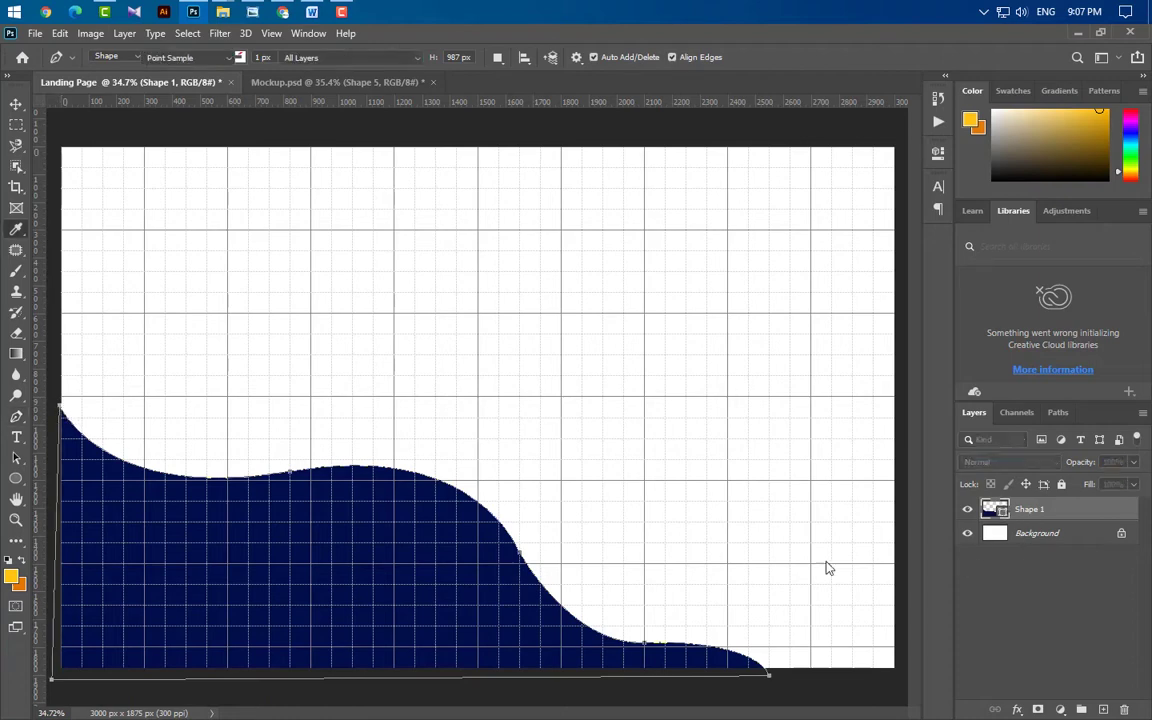
{"action": "type", "text": "e07901"}
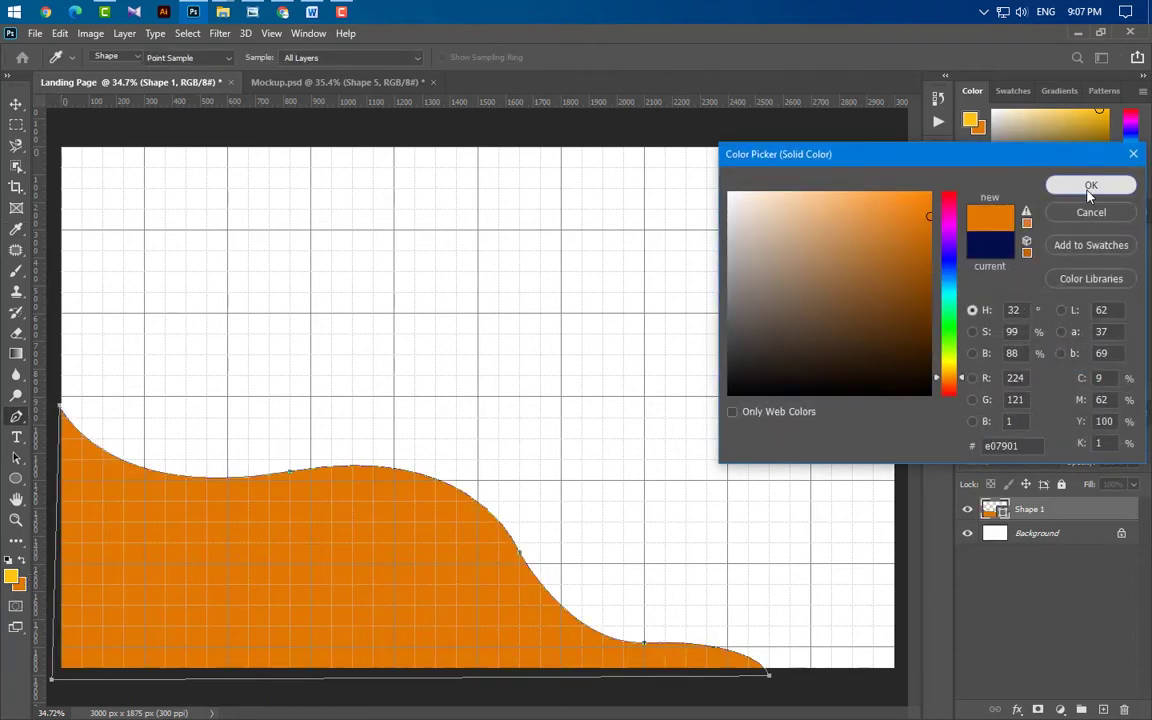
{"action": "left_click", "coordinate": [1090, 185]}
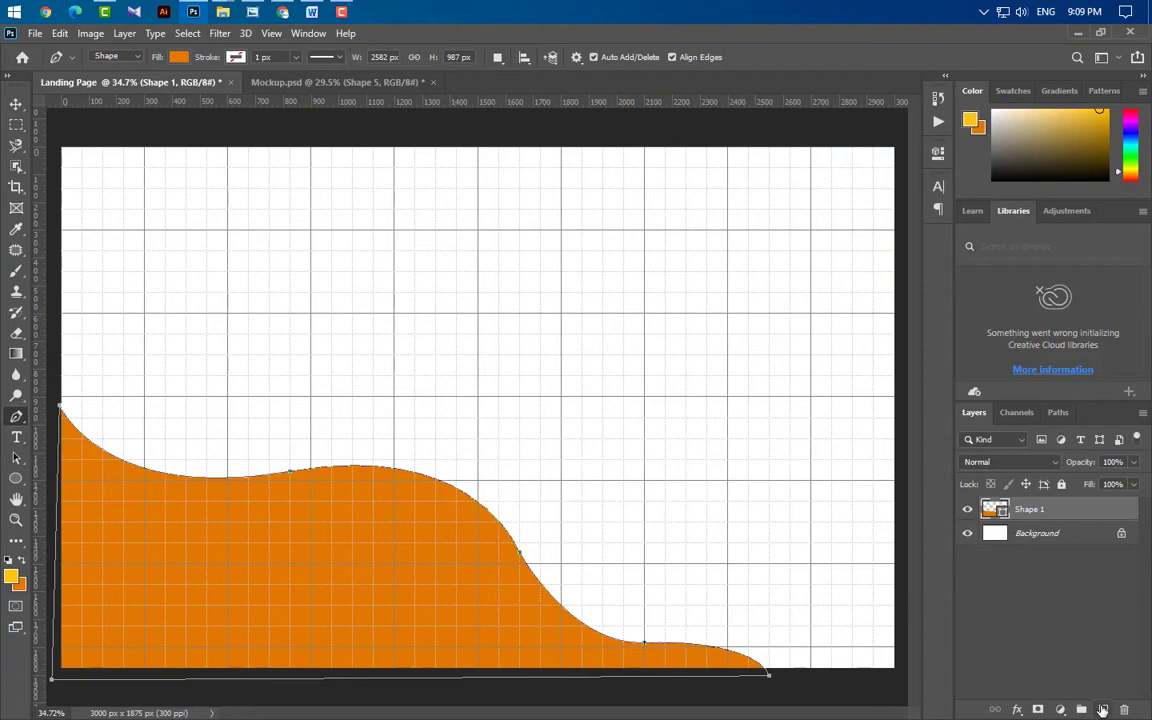
On a new layer, draw a second closed wave with the Pen tool over the orange one, about 2250 × 750 px, filling the lower-left corner
{"action": "left_click", "coordinate": [1103, 709]}
{"action": "left_click", "coordinate": [60, 530]}
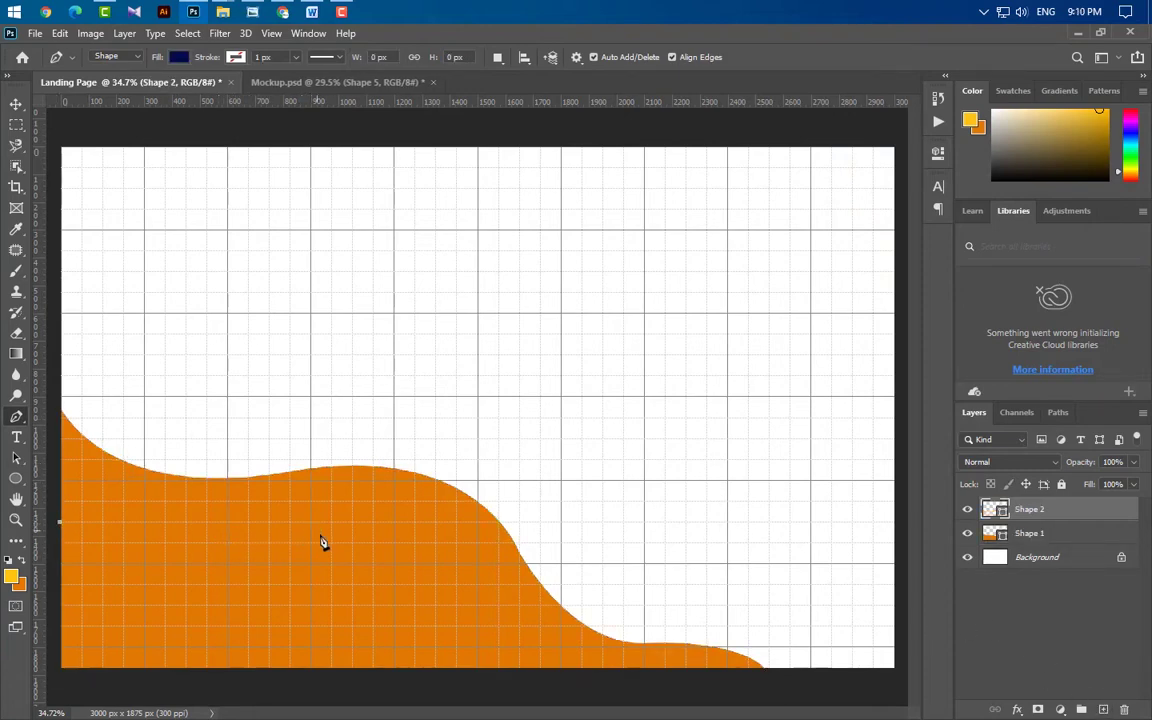
{"action": "left_click_drag", "start_coordinate": [325, 543], "coordinate": [447, 689]}
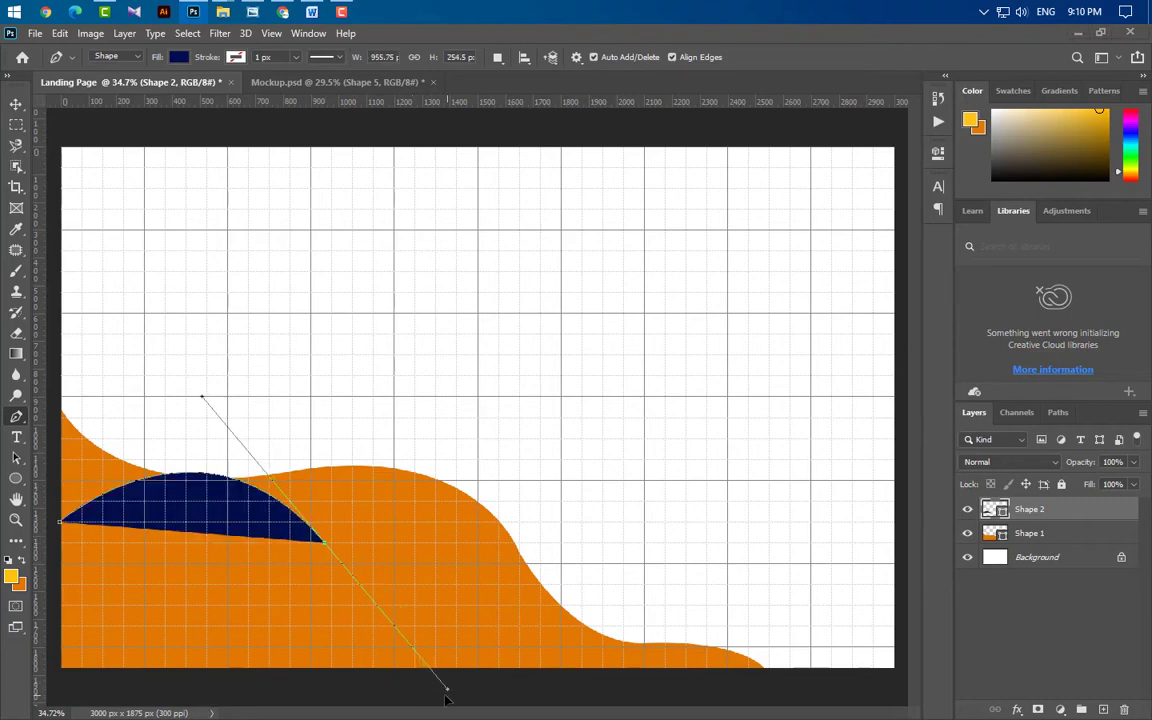
{"action": "left_click", "coordinate": [325, 545], "text": "alt"}
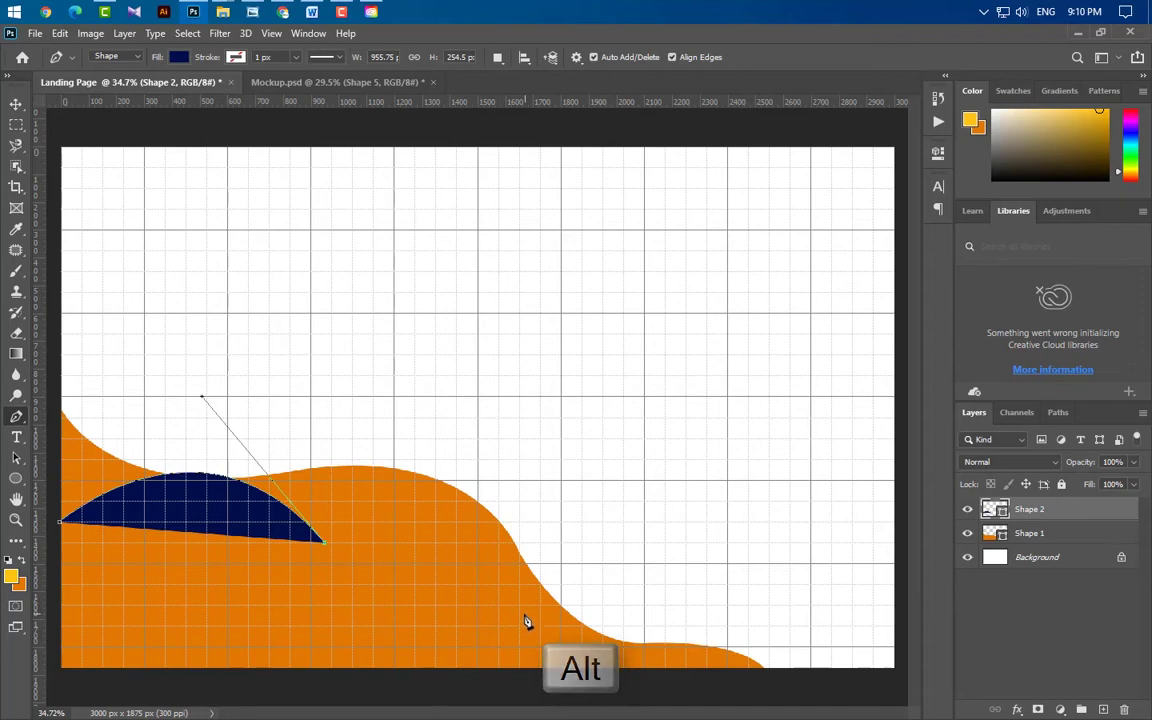
{"action": "left_click_drag", "start_coordinate": [519, 613], "coordinate": [654, 597]}
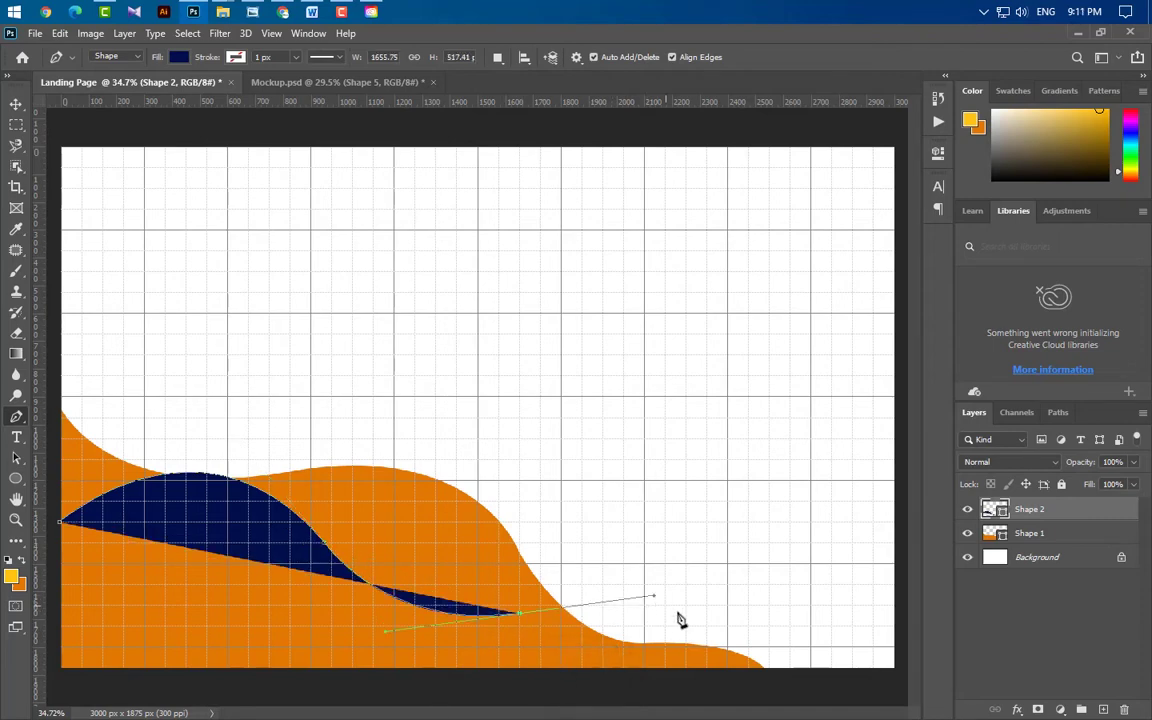
{"action": "left_click", "coordinate": [677, 679]}
{"action": "scroll", "coordinate": [165, 675], "scroll_direction": "down", "scroll_amount": 1}
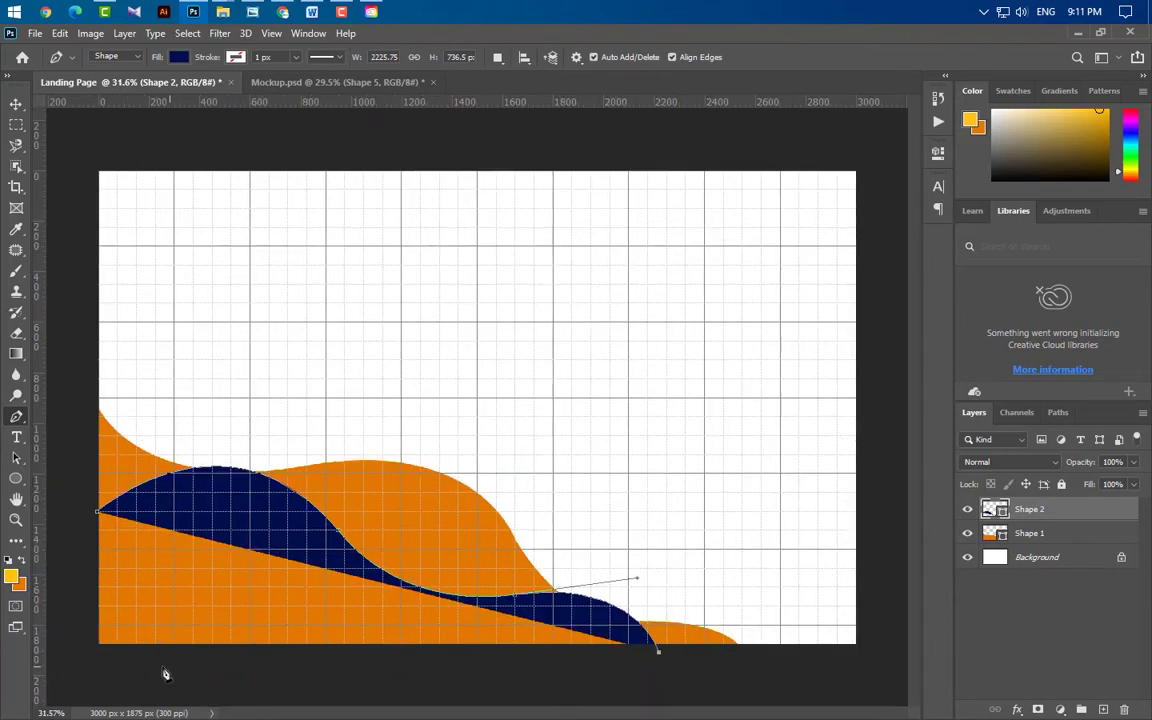
{"action": "left_click", "coordinate": [91, 656]}
{"action": "left_click", "coordinate": [98, 518]}
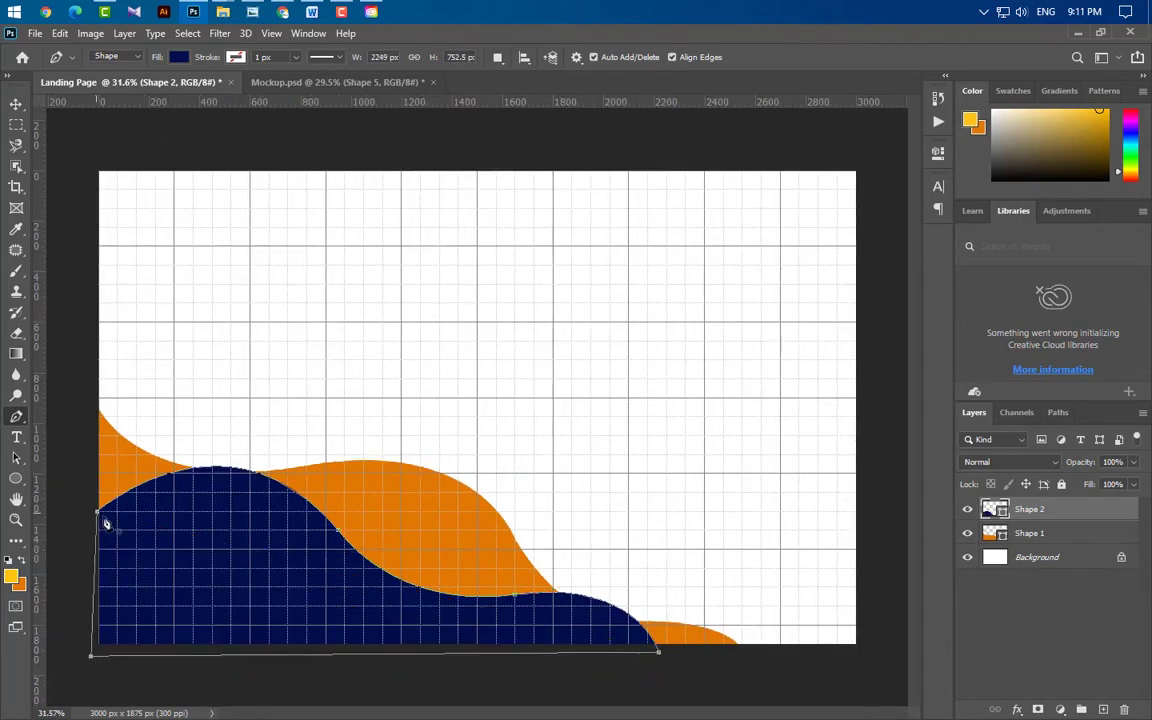
Recolour the second wave with the yellow foreground colour
{"action": "double_click", "coordinate": [1003, 512]}
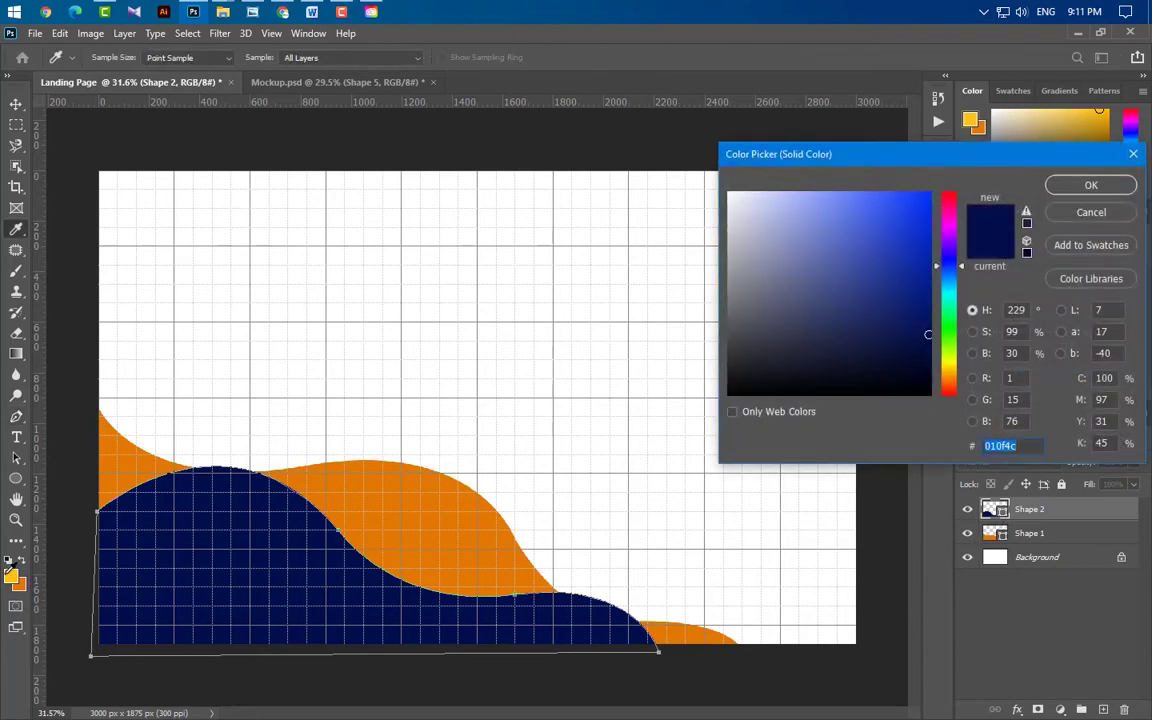
{"action": "left_click", "coordinate": [12, 574]}
{"action": "left_click", "coordinate": [1091, 185]}
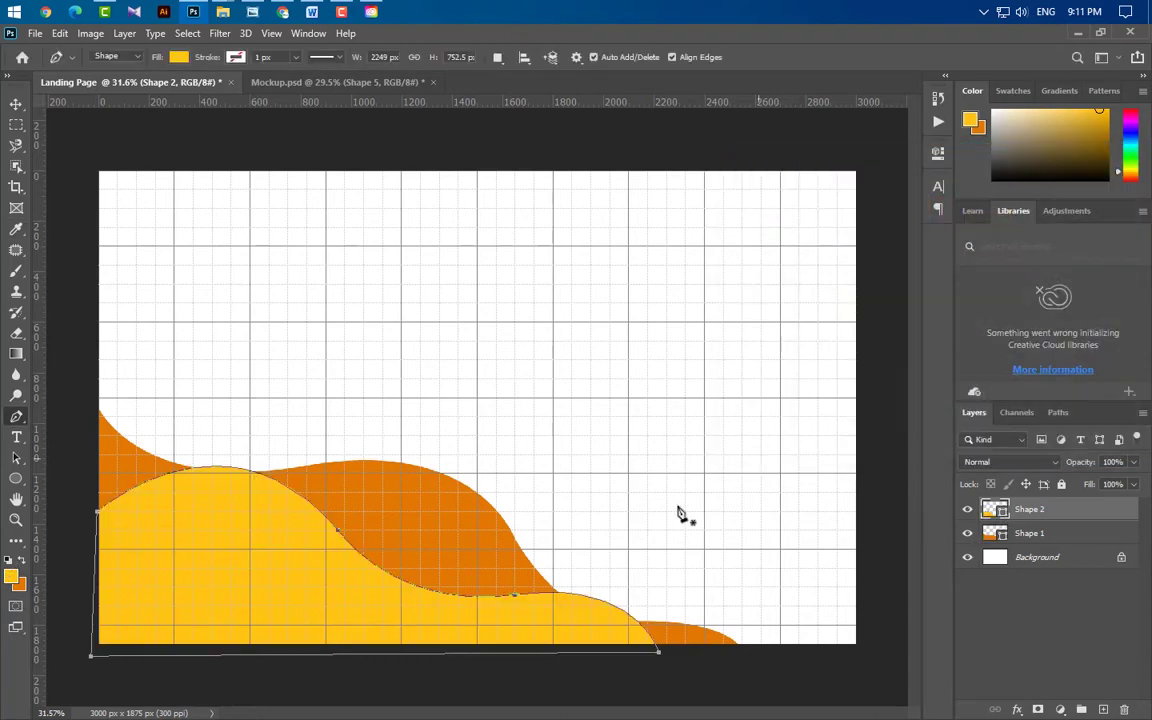
Duplicate the Shape 2 layer and set the copy's fill to white (ffffff)
{"action": "left_click_drag", "start_coordinate": [1088, 521], "coordinate": [1103, 709]}
{"action": "double_click", "coordinate": [1003, 512]}
{"action": "left_click", "coordinate": [540, 314]}
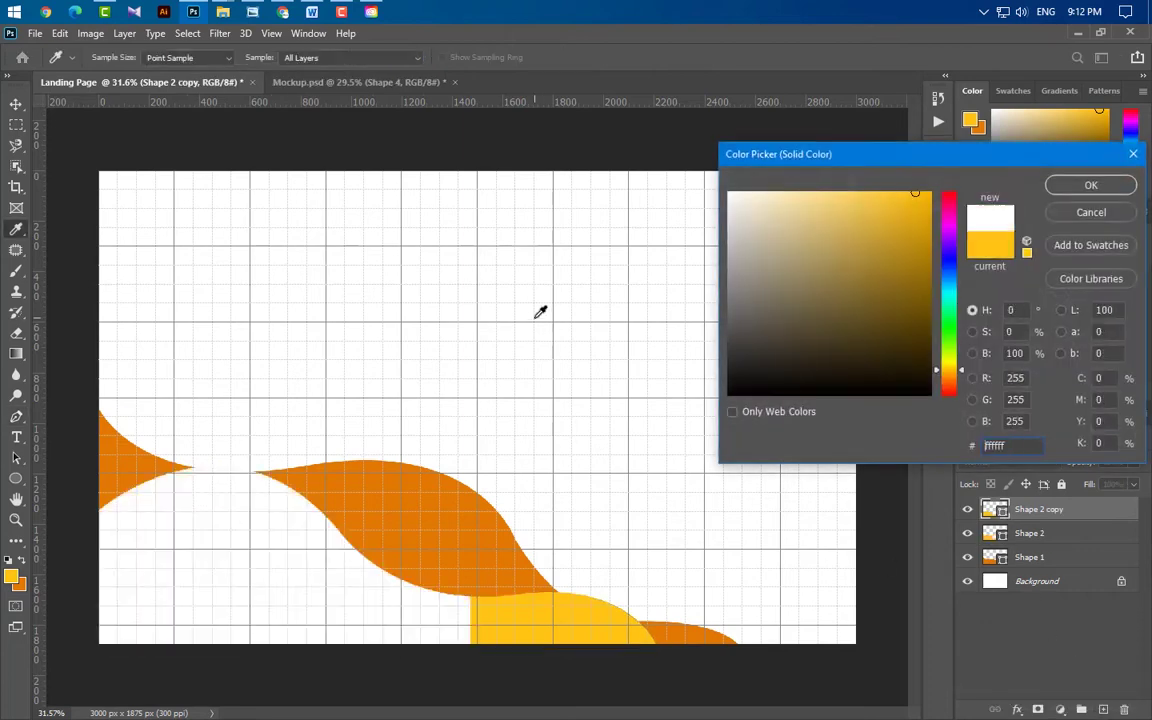
{"action": "key", "text": "Return"}
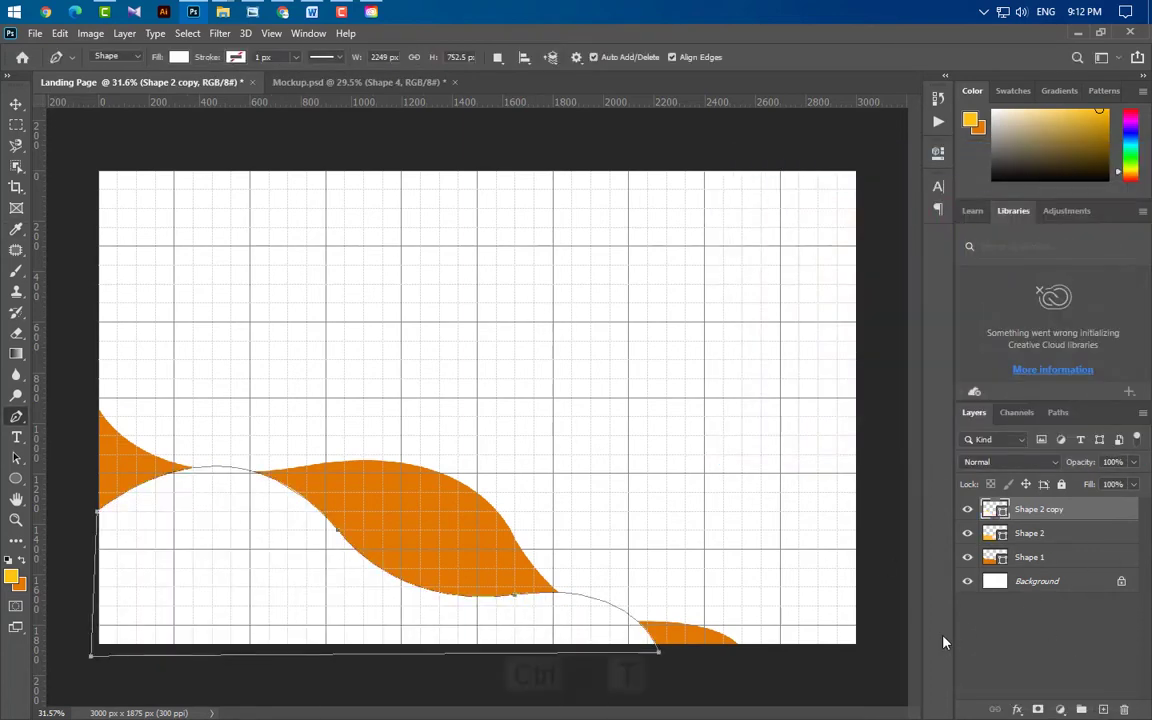
Move the white wave copy down and to the left, with its centre at about X 785, Y 1633 px
{"action": "key", "text": "ctrl+t"}
{"action": "left_click_drag", "start_coordinate": [273, 532], "coordinate": [175, 554]}
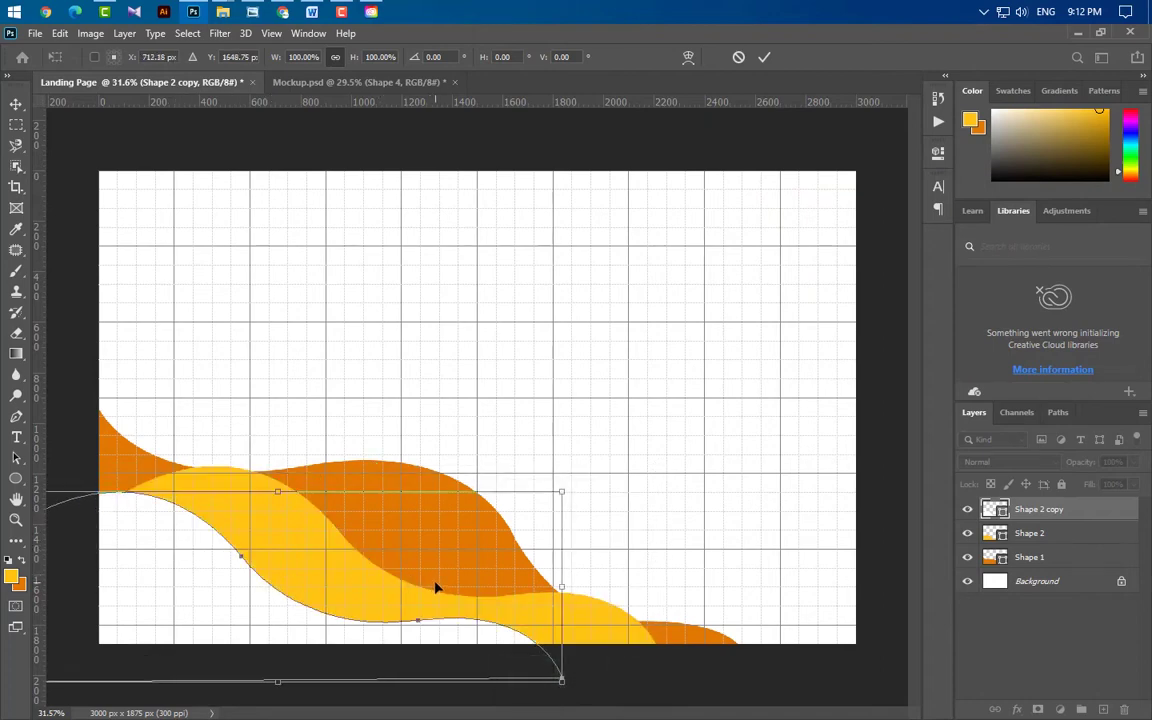
{"action": "key", "text": "Right"}
{"action": "key", "text": "Right"}
{"action": "key", "text": "Right"}
{"action": "key", "text": "Right"}
{"action": "key", "text": "Right"}
{"action": "key", "text": "Right"}
{"action": "key", "text": "Right"}
{"action": "key", "text": "Right"}
{"action": "key", "text": "Right"}
{"action": "key", "text": "Right"}
{"action": "key", "text": "Up"}
{"action": "key", "text": "Up"}
{"action": "key", "text": "Up"}
{"action": "key", "text": "Up"}
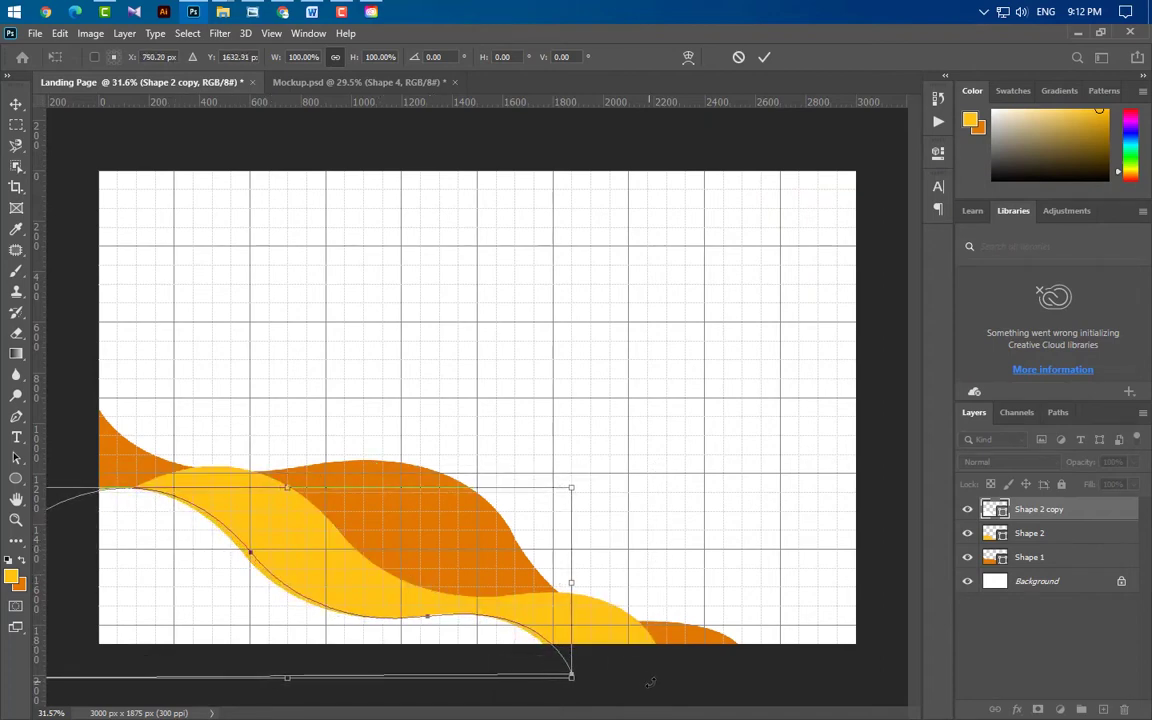
{"action": "key", "text": "Right"}
{"action": "key", "text": "Right"}
{"action": "key", "text": "Right"}
{"action": "key", "text": "Right"}
{"action": "key", "text": "Right"}
{"action": "key", "text": "Right"}
{"action": "key", "text": "Right"}
{"action": "key", "text": "Right"}
{"action": "key", "text": "Right"}
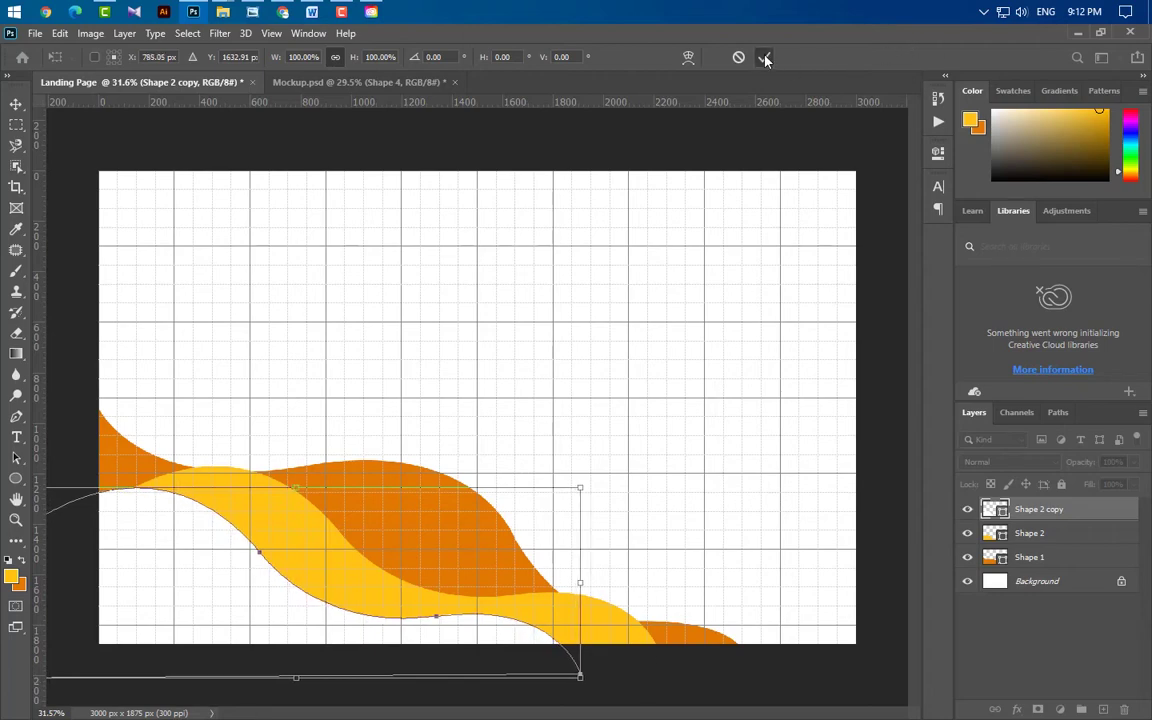
{"action": "left_click", "coordinate": [764, 58]}
Hide the grid and put the three wave shape layers into a group
{"action": "left_click", "coordinate": [16, 104]}
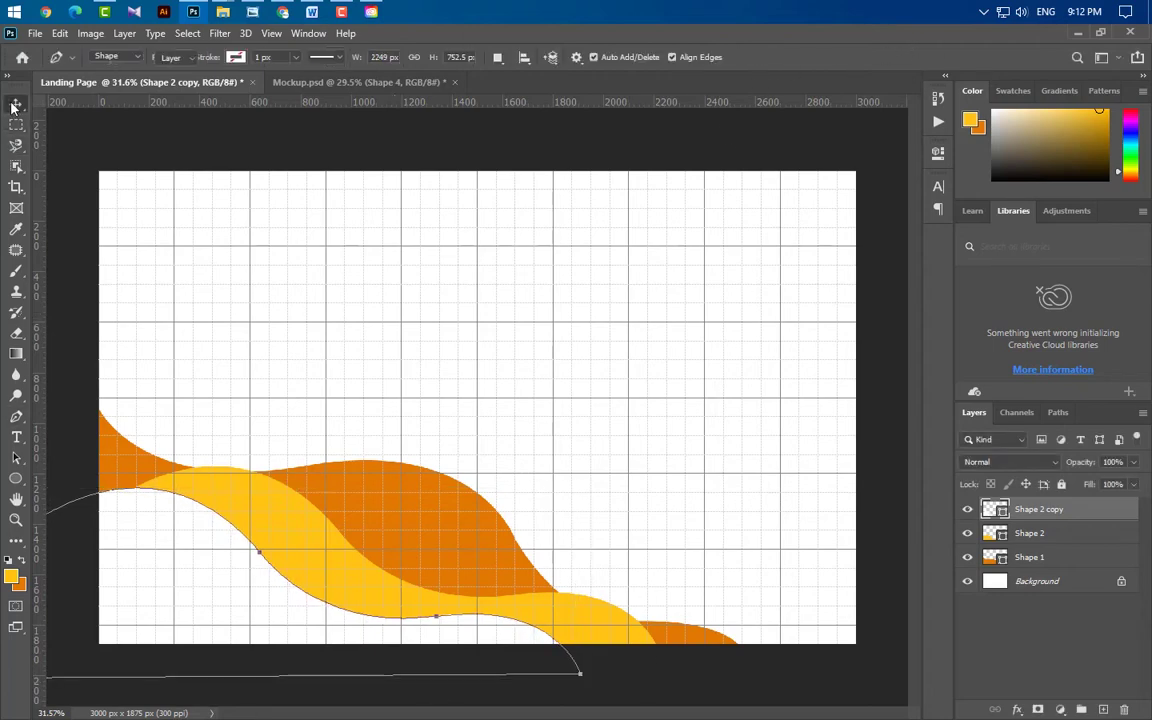
{"action": "left_click", "coordinate": [268, 34]}
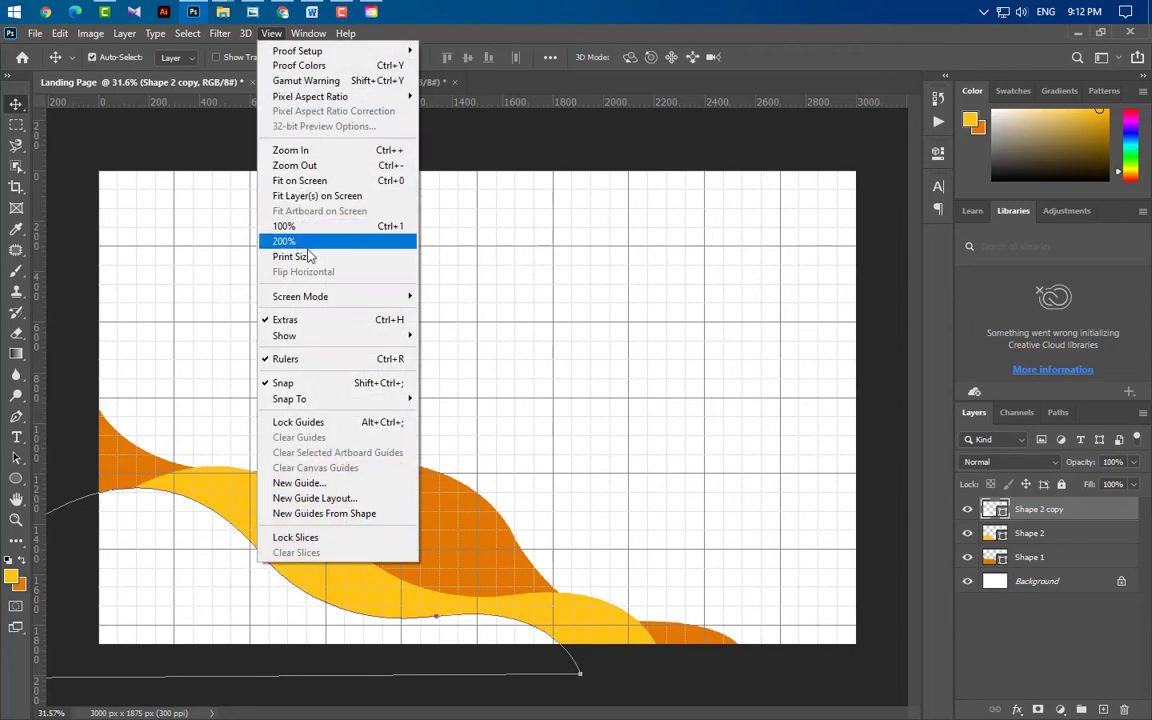
{"action": "mouse_move", "coordinate": [300, 336]}
{"action": "left_click", "coordinate": [440, 380]}
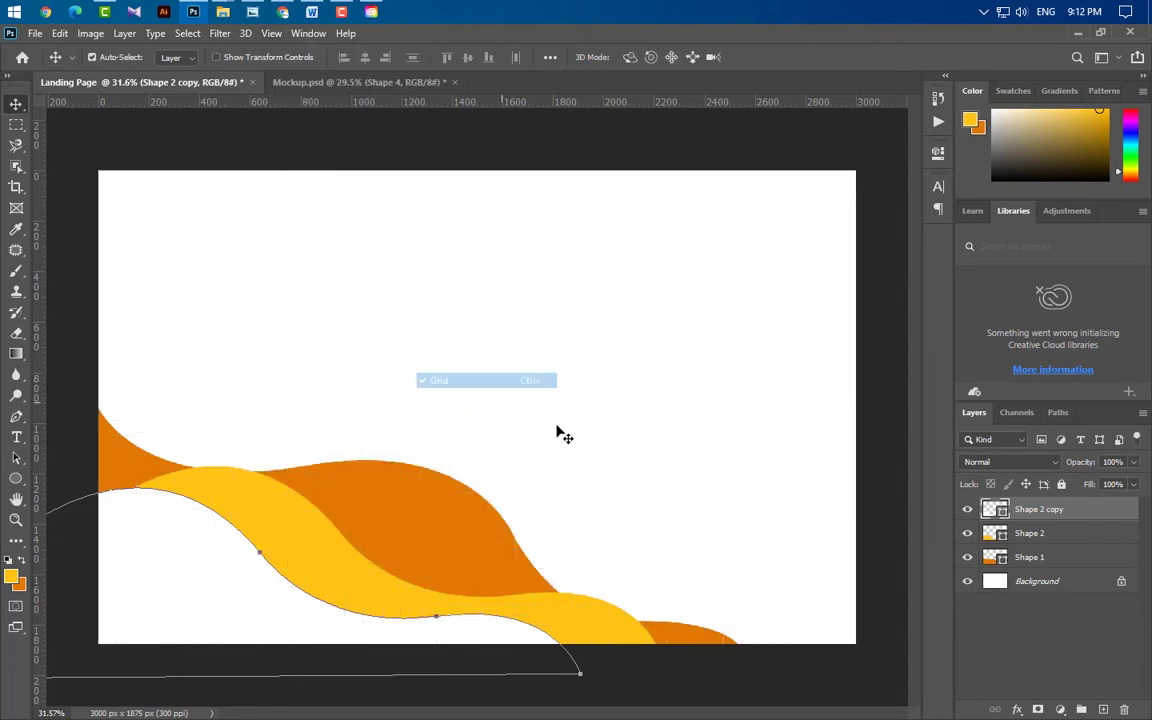
{"action": "left_click", "coordinate": [1080, 557], "text": "shift"}
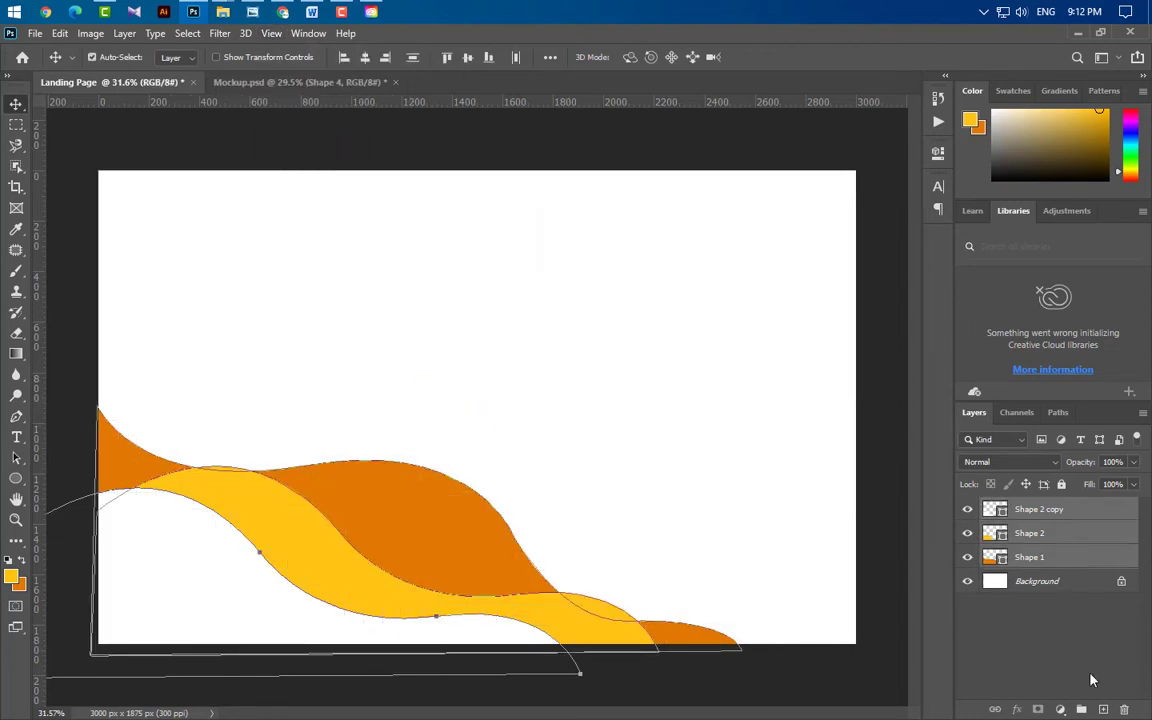
{"action": "left_click", "coordinate": [1081, 709]}
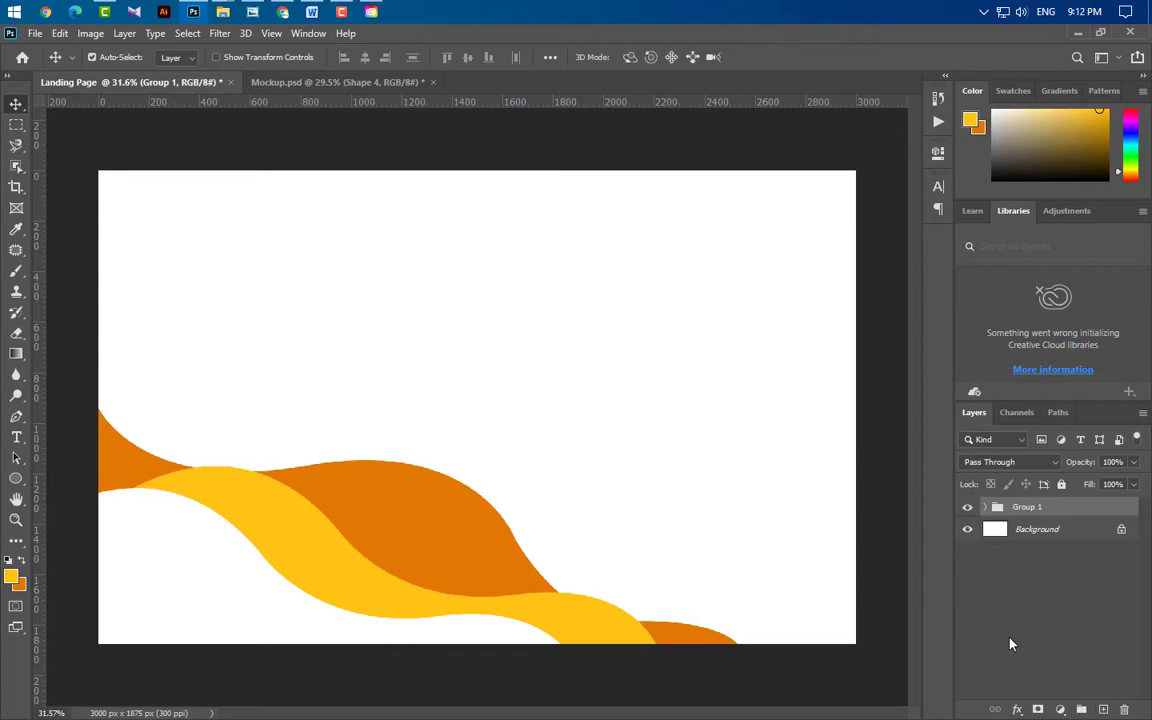
Place the BG image from the assets folder directly above the Background layer and scale it to about 163.5% to cover the canvas
{"action": "left_click", "coordinate": [1055, 533]}
{"action": "left_click", "coordinate": [193, 14]}
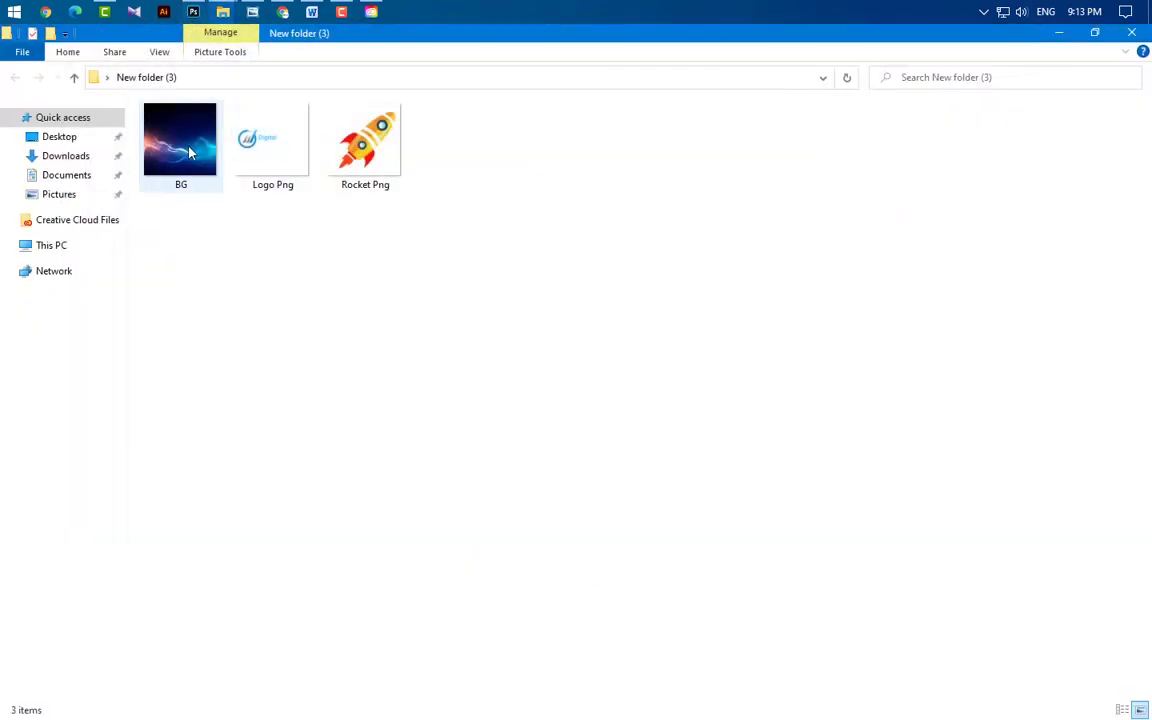
{"action": "left_click_drag", "start_coordinate": [169, 131], "coordinate": [424, 550]}
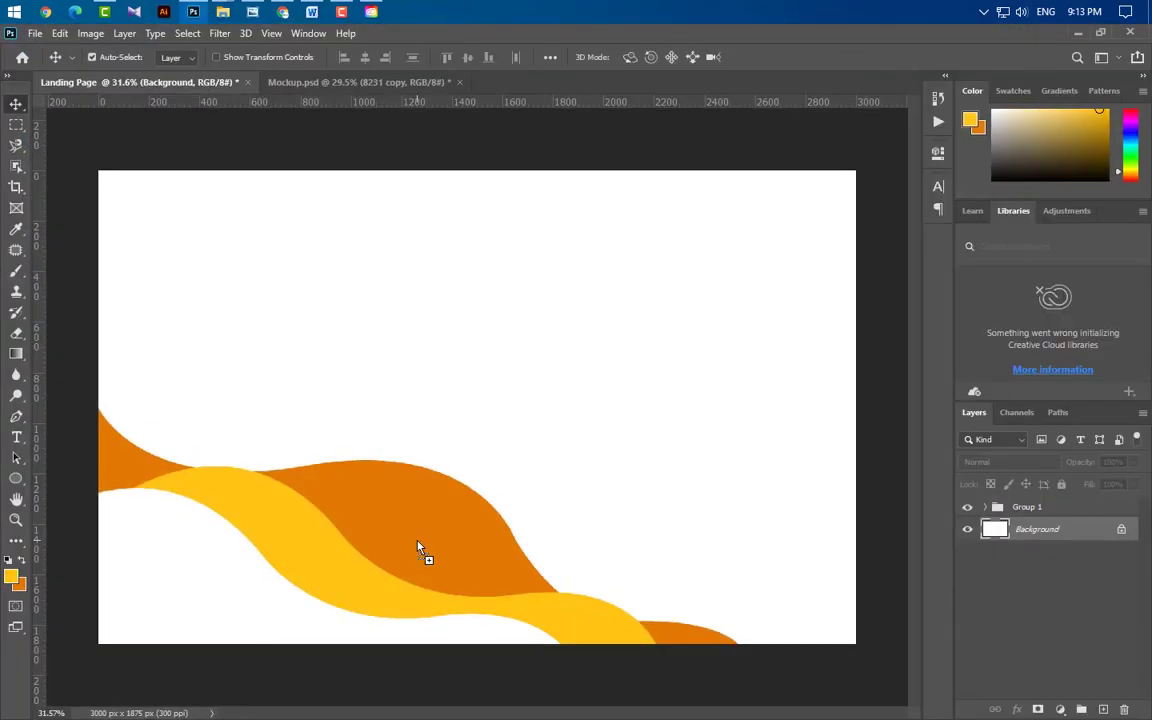
{"action": "scroll", "coordinate": [503, 276], "scroll_direction": "down", "scroll_amount": 5}
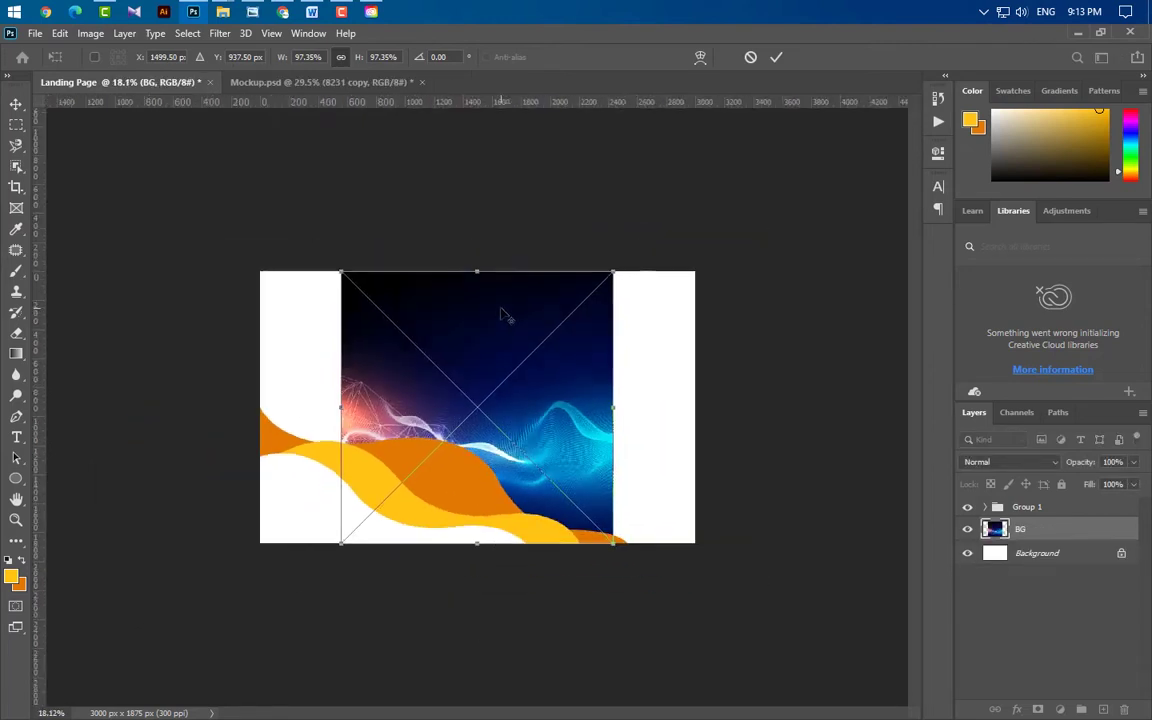
{"action": "left_click_drag", "start_coordinate": [476, 521], "coordinate": [477, 650]}
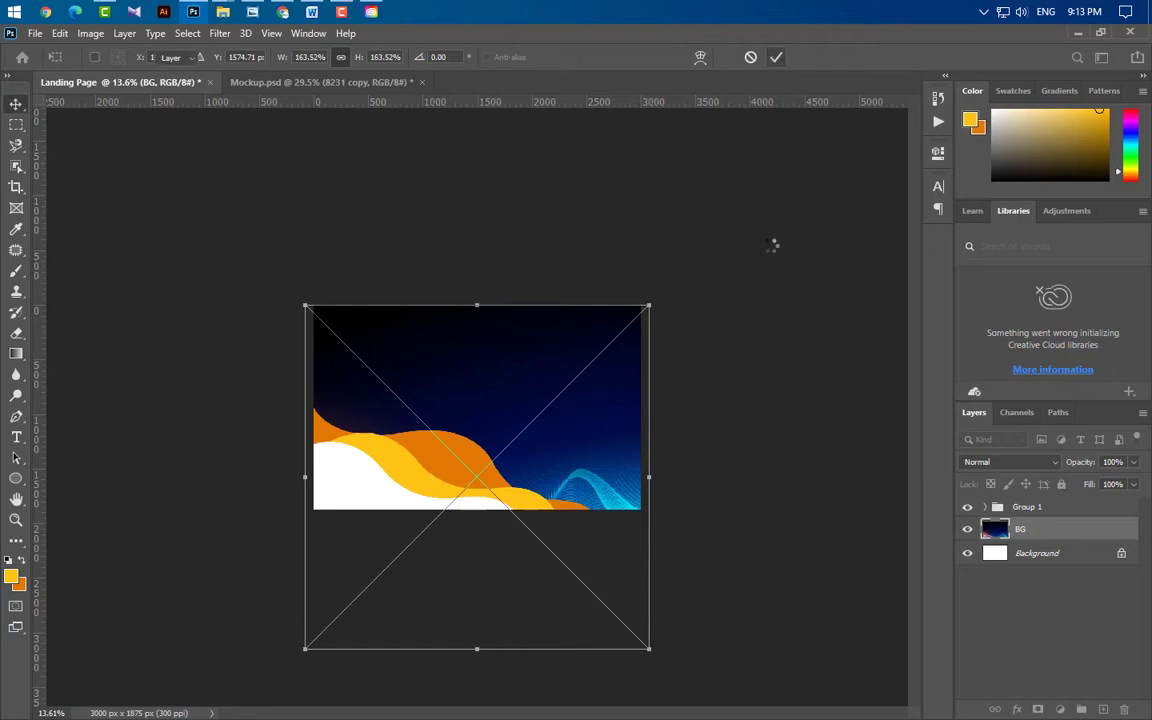
{"action": "key", "text": "Escape"}
{"action": "scroll", "coordinate": [566, 505], "scroll_direction": "up", "scroll_amount": 3}
{"action": "scroll", "coordinate": [570, 533], "scroll_direction": "up", "scroll_amount": 1}
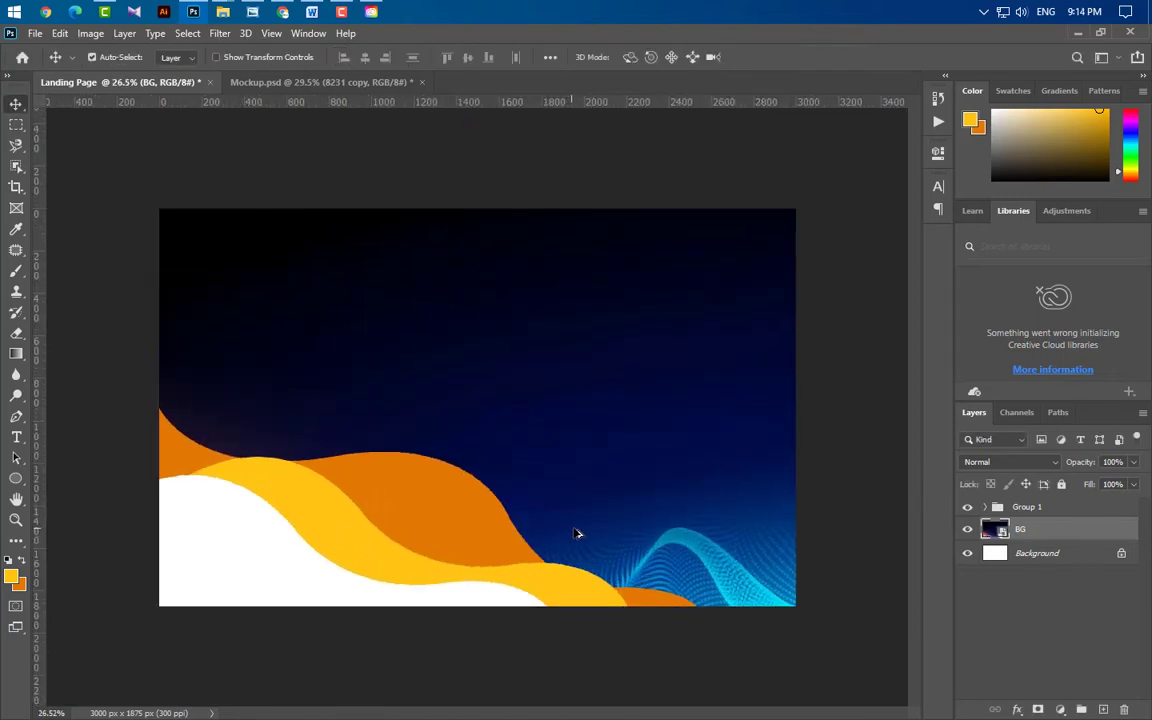
Place the Rocket Png image from the assets folder inside Group 1, directly above the Shape 2 copy layer
{"action": "left_click", "coordinate": [1058, 509]}
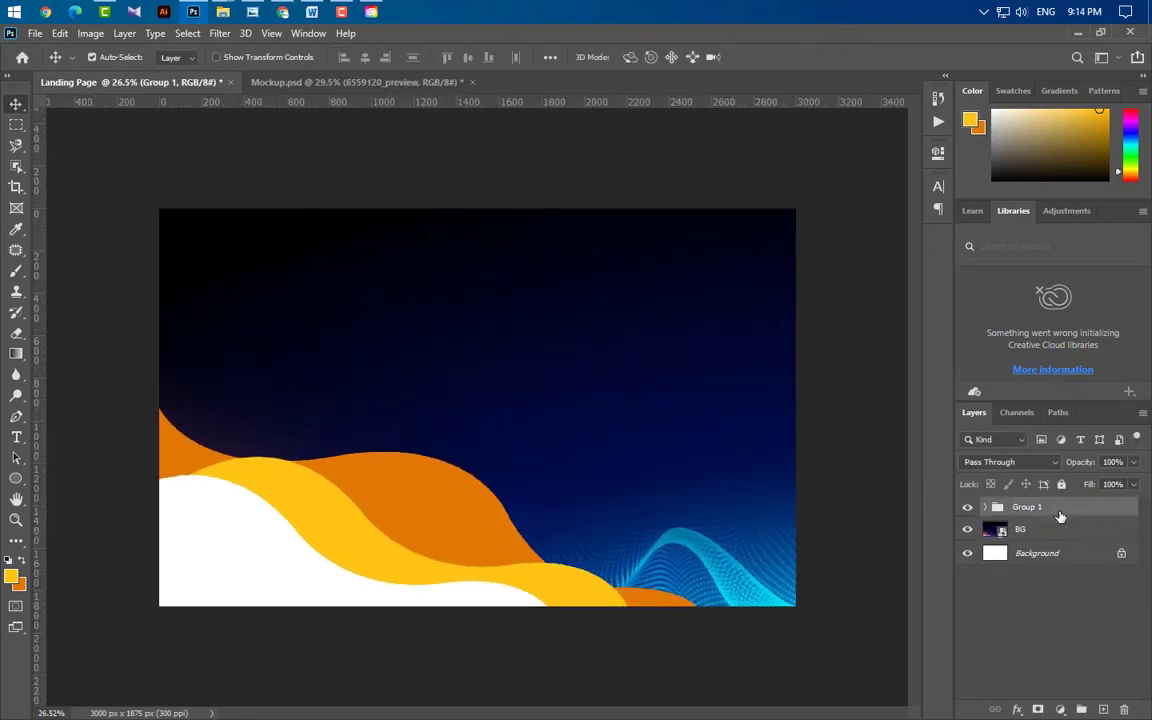
{"action": "left_click", "coordinate": [986, 509]}
{"action": "left_click", "coordinate": [1080, 531]}
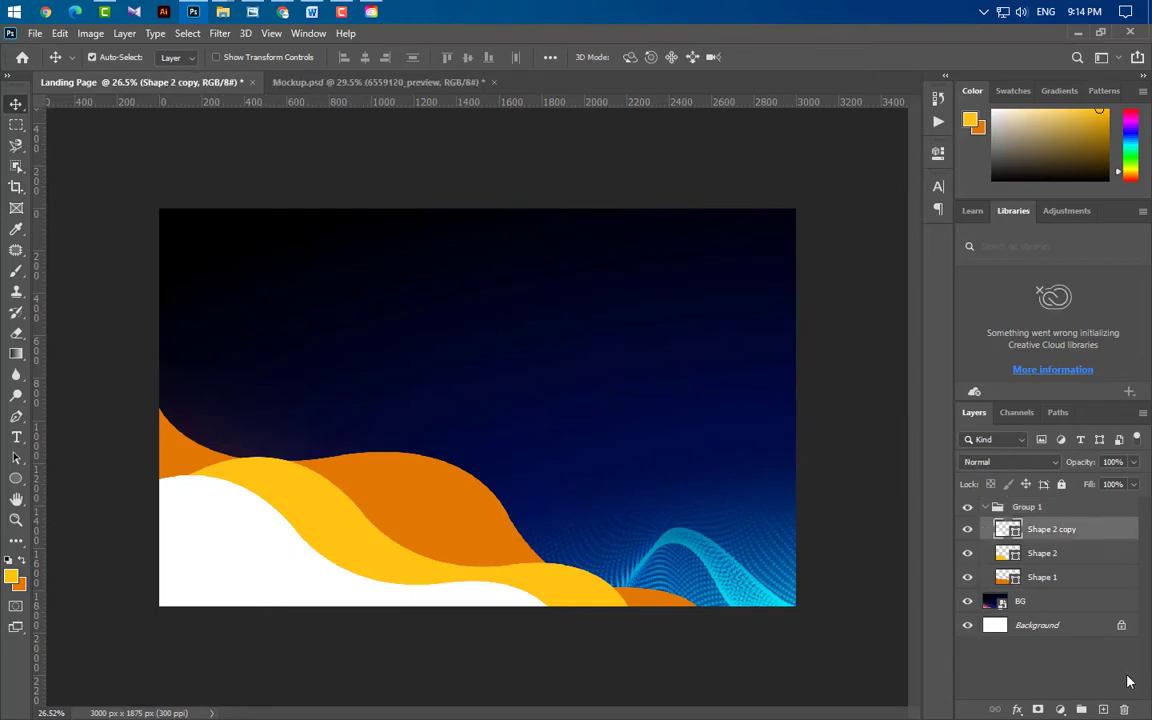
{"action": "left_click", "coordinate": [223, 11]}
{"action": "left_click_drag", "start_coordinate": [339, 137], "coordinate": [552, 456]}
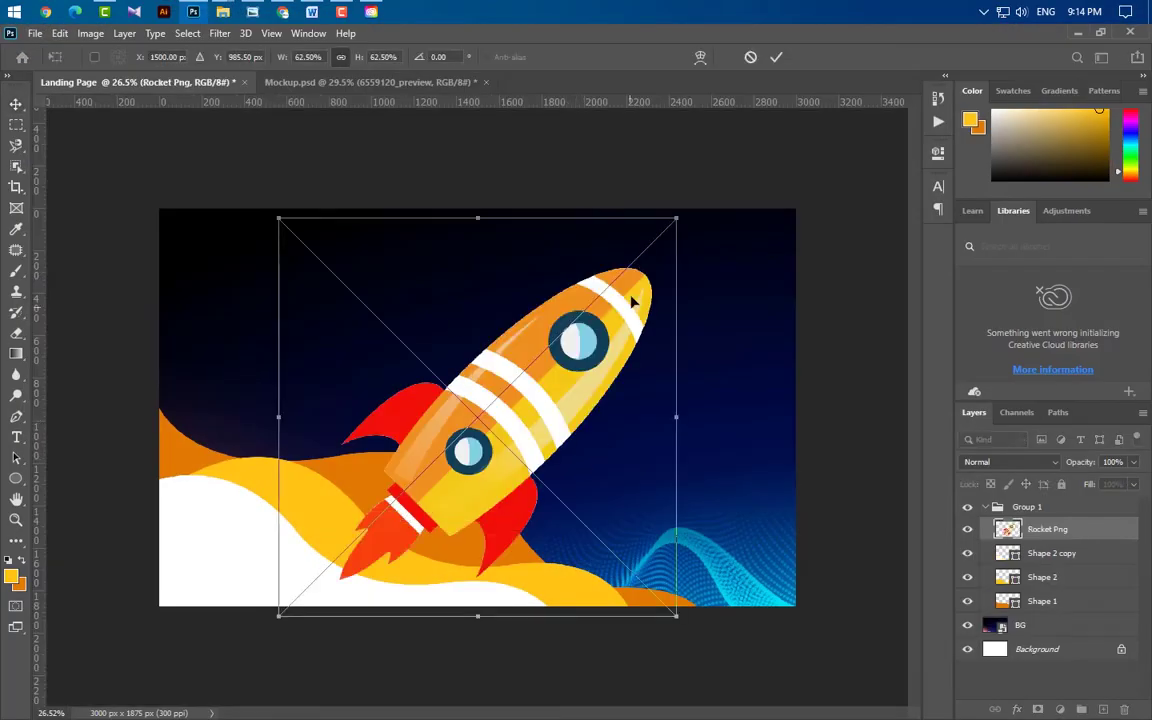
Scale the rocket to about 37% and position its centre at about X 2132, Y 1111 px
{"action": "left_click_drag", "start_coordinate": [676, 217], "coordinate": [514, 381]}
{"action": "left_click_drag", "start_coordinate": [427, 482], "coordinate": [643, 426]}
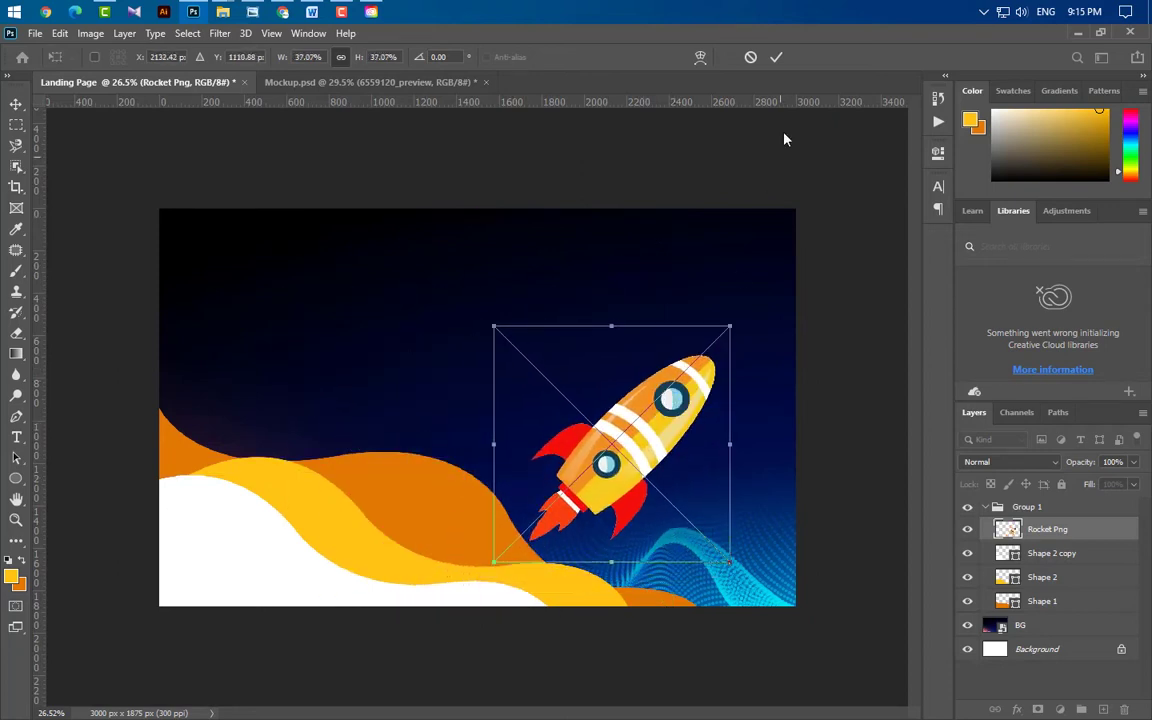
{"action": "left_click", "coordinate": [776, 58]}
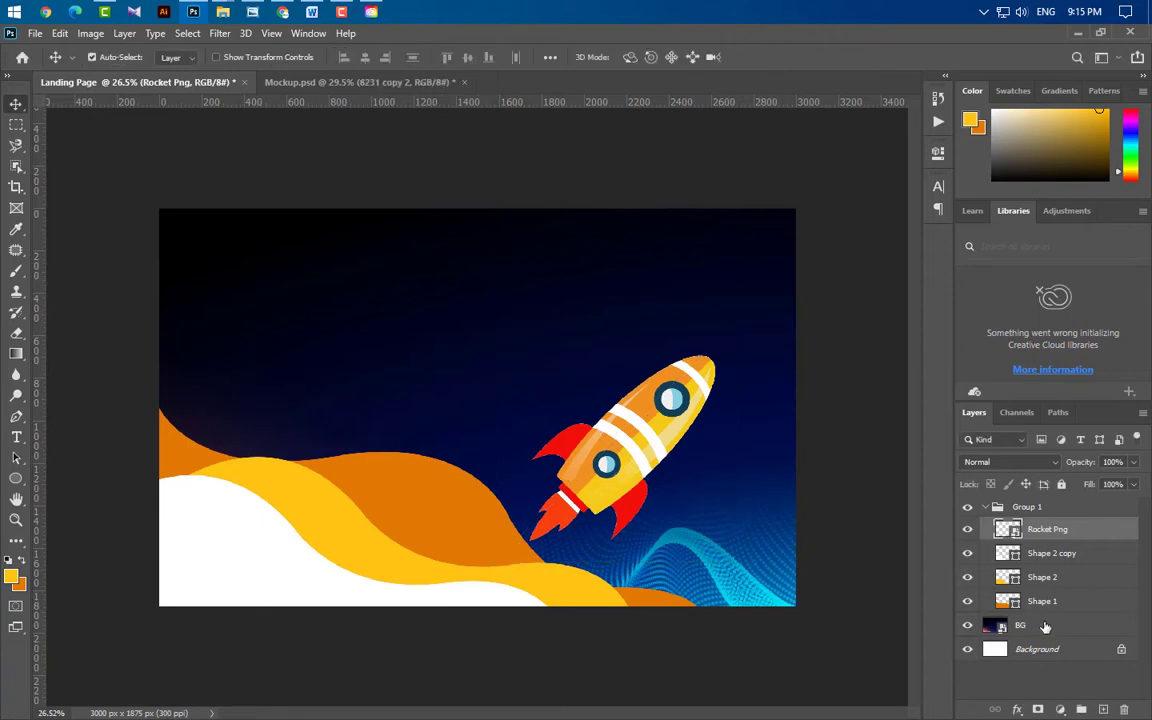
Place a duplicate of the BG layer above Group 1 and set its blend mode to Hue
{"action": "left_click_drag", "start_coordinate": [1045, 626], "coordinate": [1103, 708]}
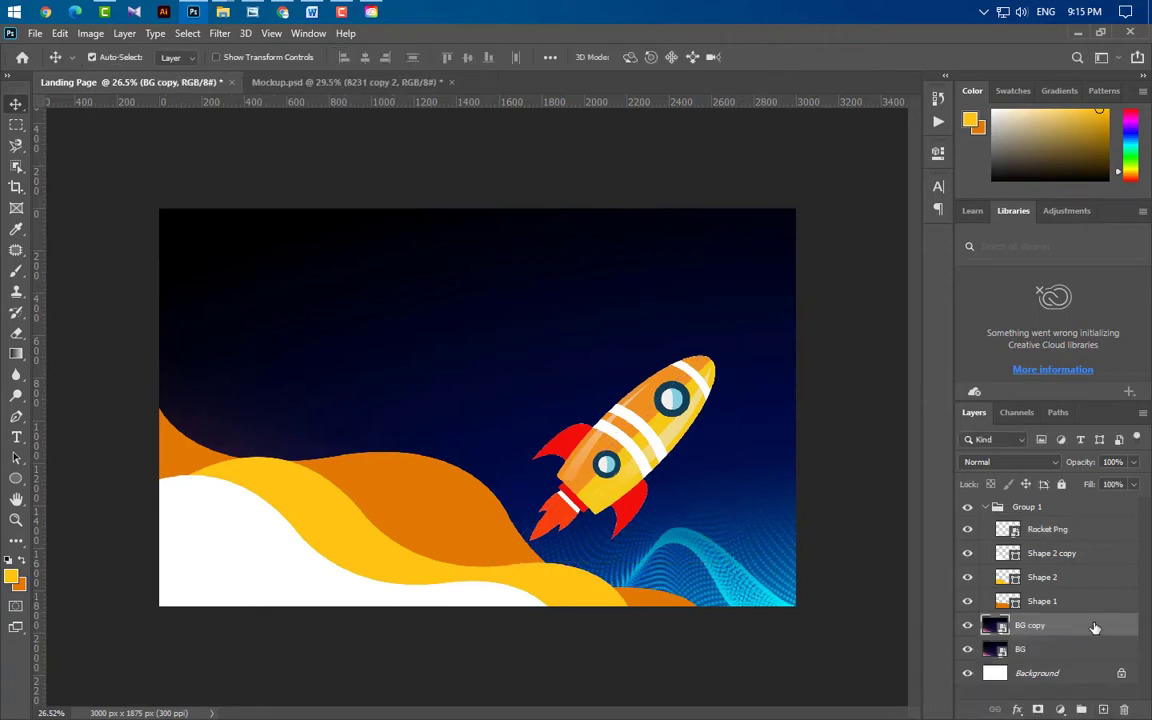
{"action": "left_click_drag", "start_coordinate": [1095, 627], "coordinate": [965, 455]}
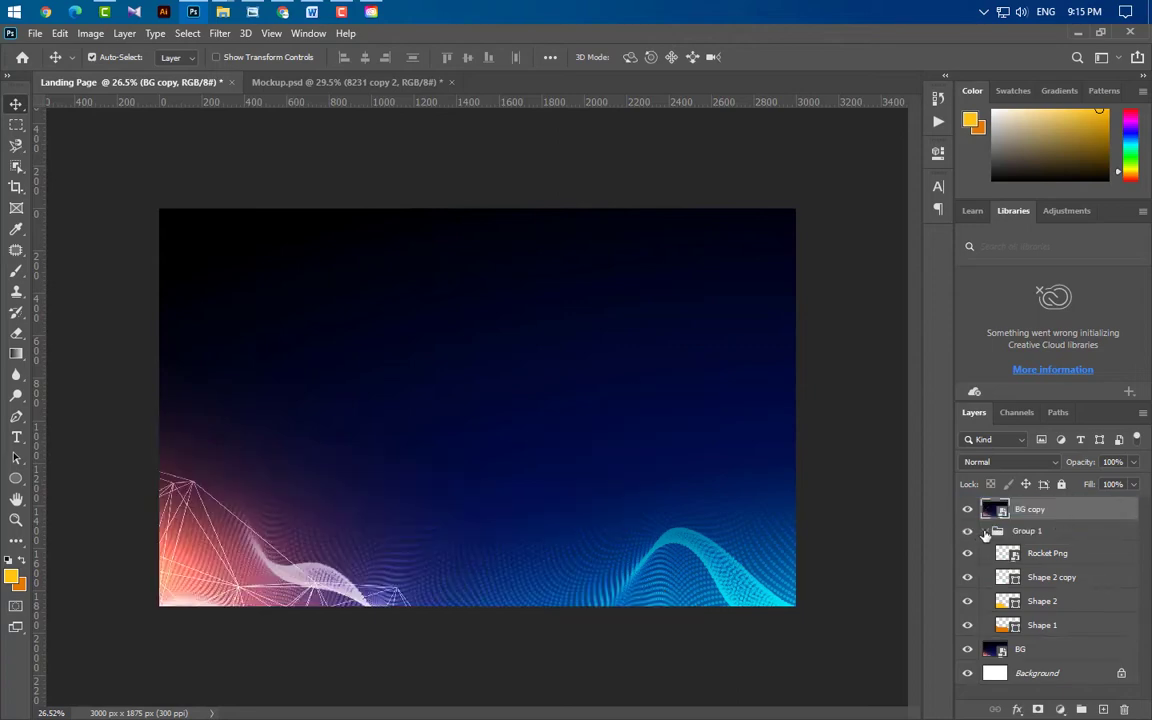
{"action": "left_click", "coordinate": [986, 531]}
{"action": "left_click", "coordinate": [1020, 462]}
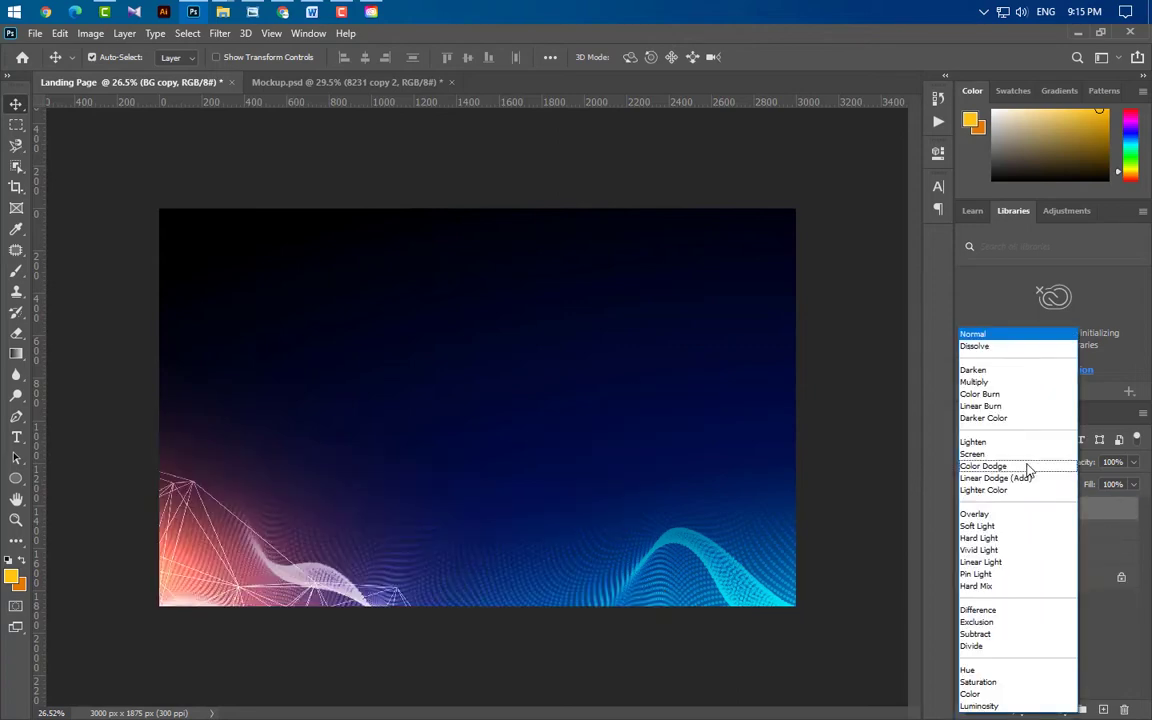
{"action": "left_click", "coordinate": [1005, 672]}
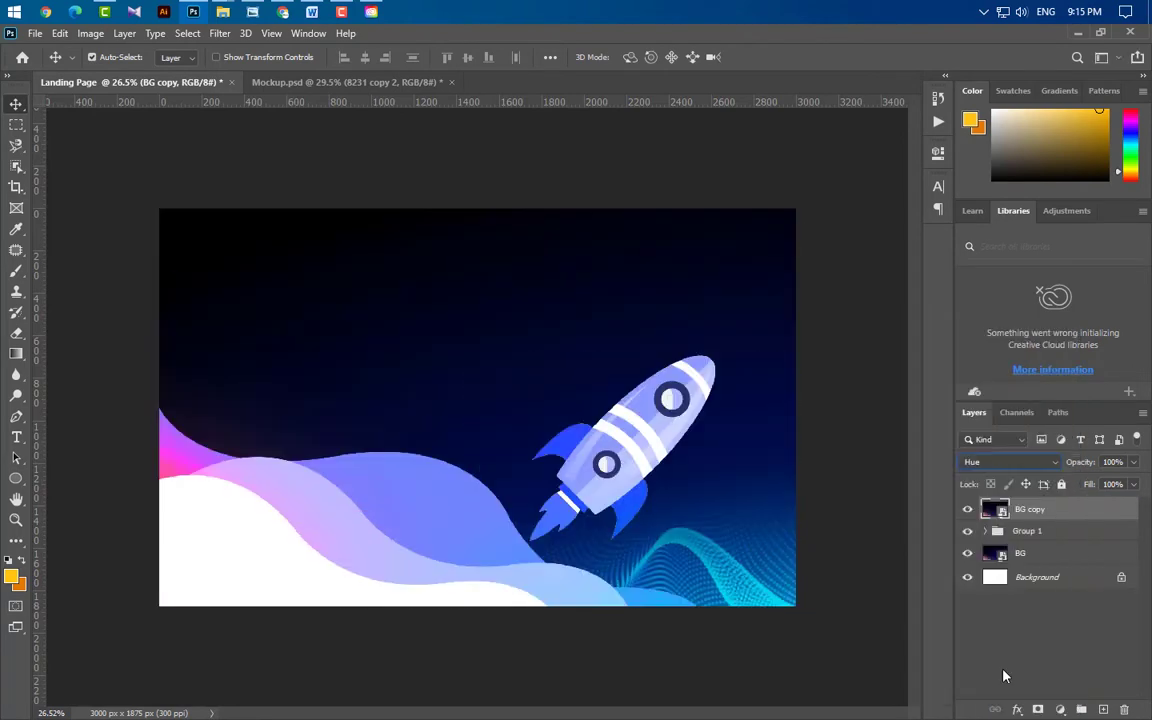
Add a text layer reading "Boost" in the upper-left area of the canvas
{"action": "left_click", "coordinate": [16, 437]}
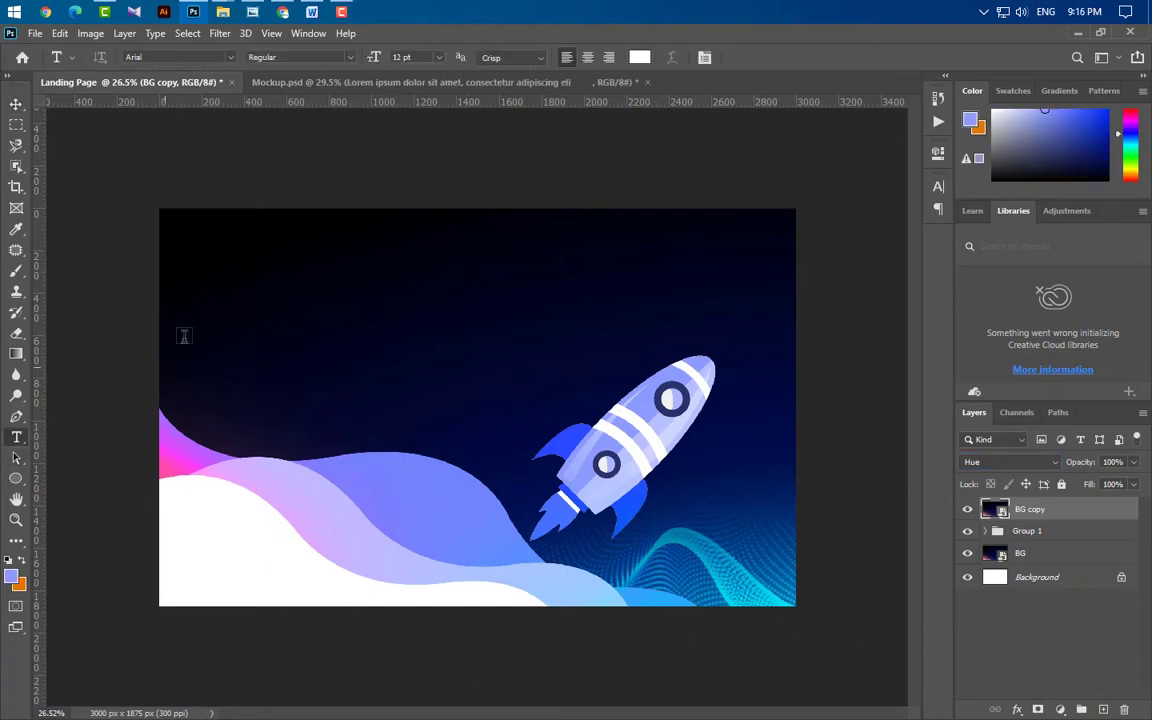
{"action": "left_click", "coordinate": [215, 296]}
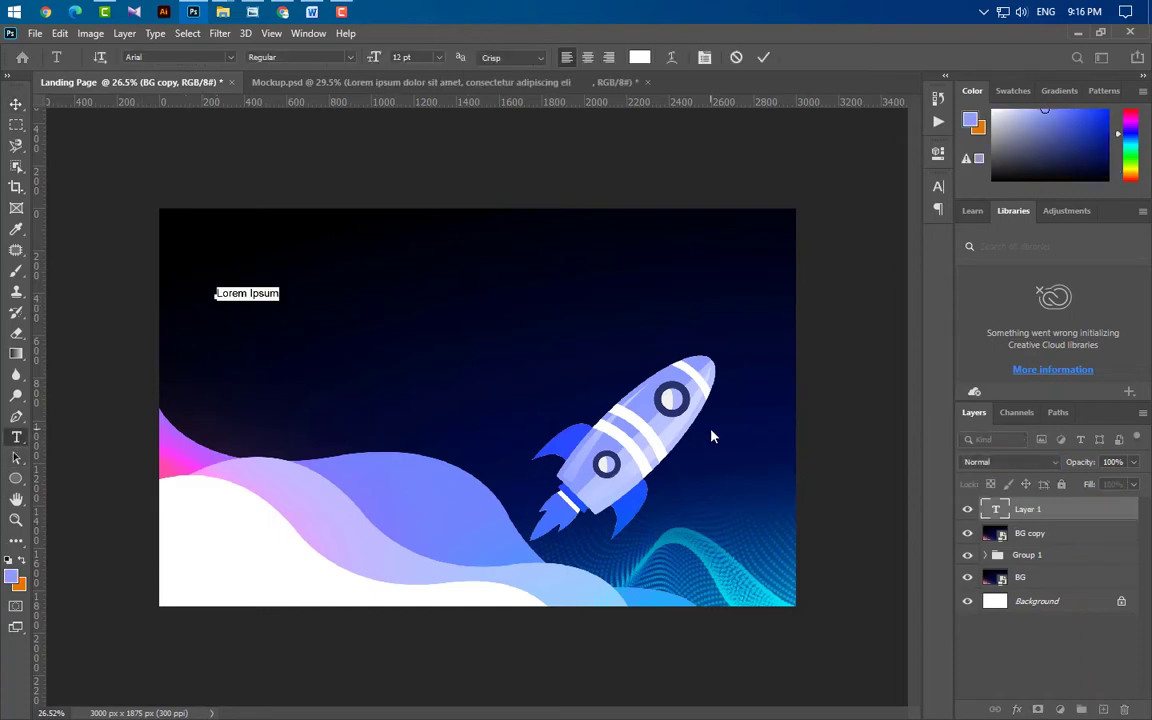
{"action": "type", "text": "a"}
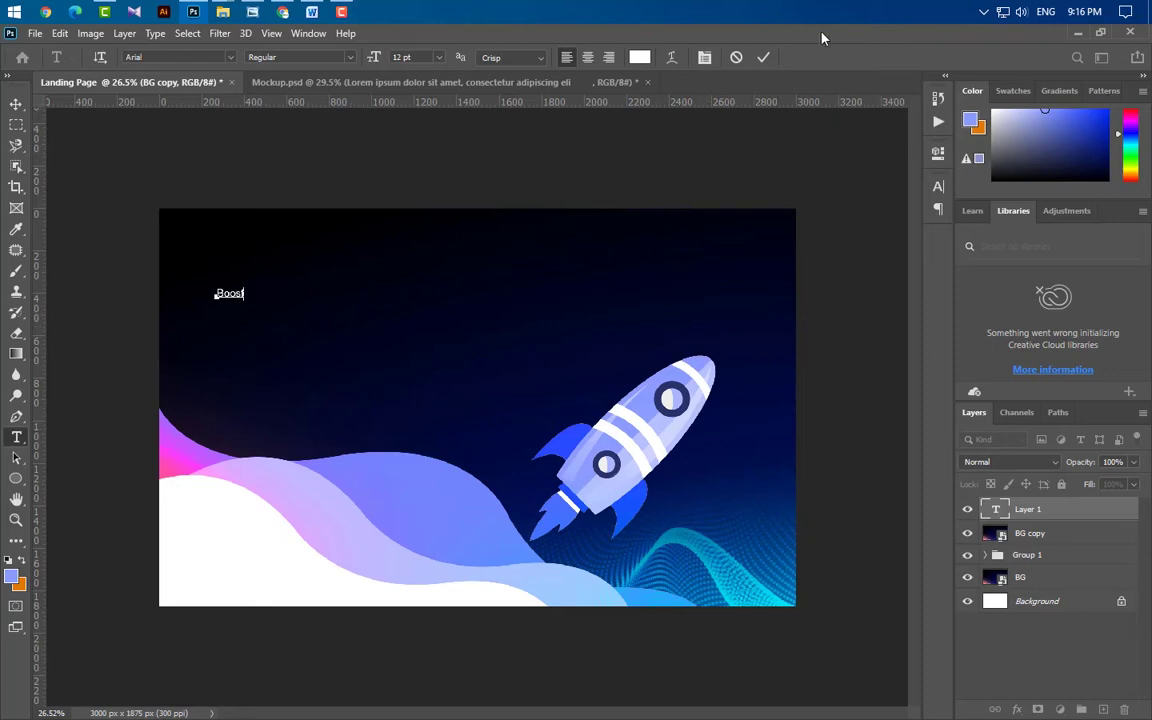
{"action": "left_click", "coordinate": [764, 57]}
Format the "Boost" text as Arial Bold at 45 pt
{"action": "left_click", "coordinate": [938, 186]}
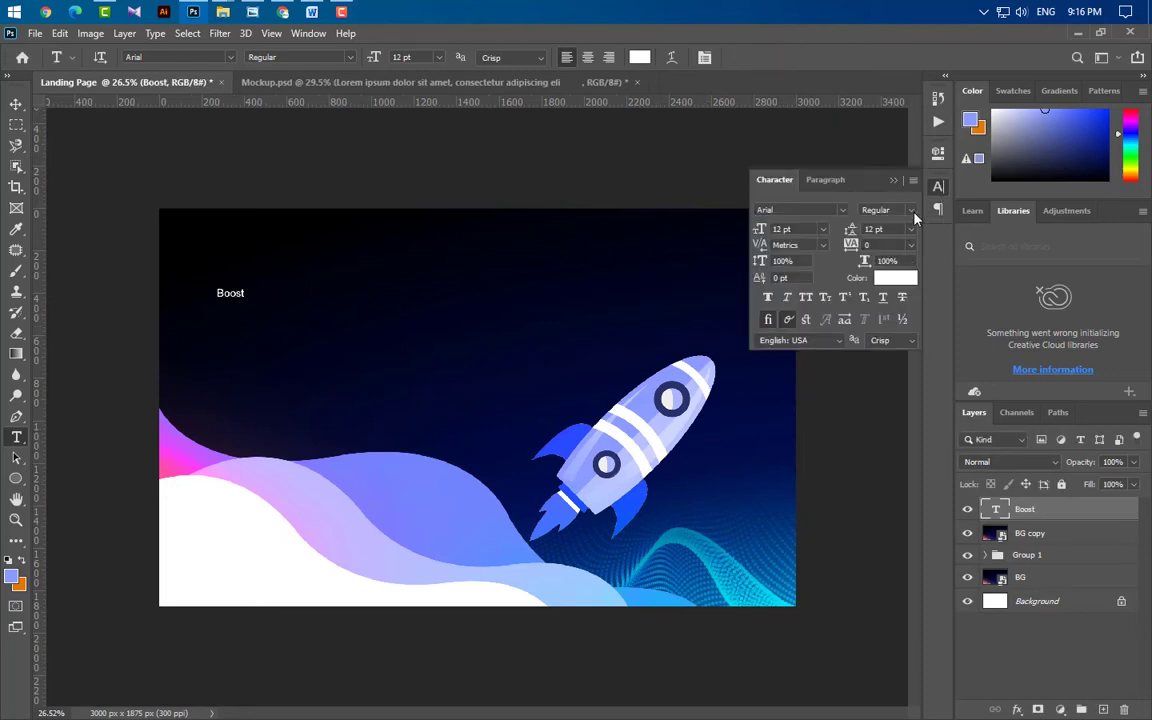
{"action": "left_click", "coordinate": [911, 210]}
{"action": "left_click", "coordinate": [885, 262]}
{"action": "key", "text": "Return"}
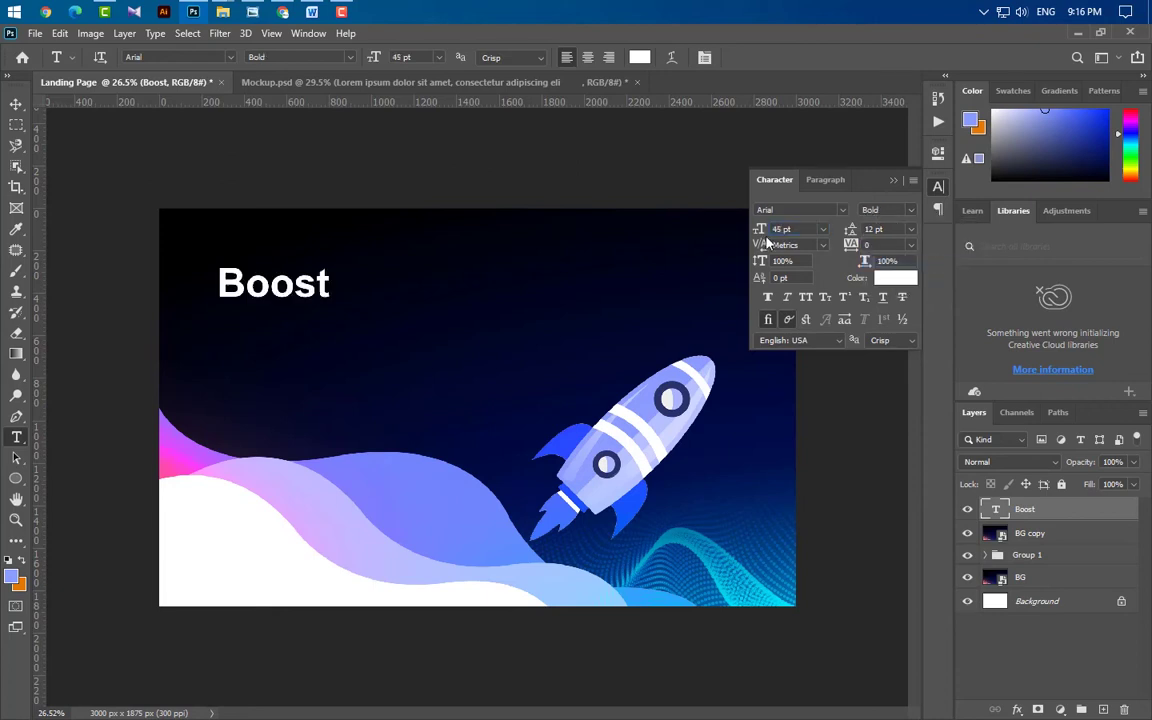
{"action": "left_click", "coordinate": [895, 182]}
Add a second text layer reading "Your Startup" directly below "Boost", aligned with its left edge
{"action": "left_click", "coordinate": [220, 327]}
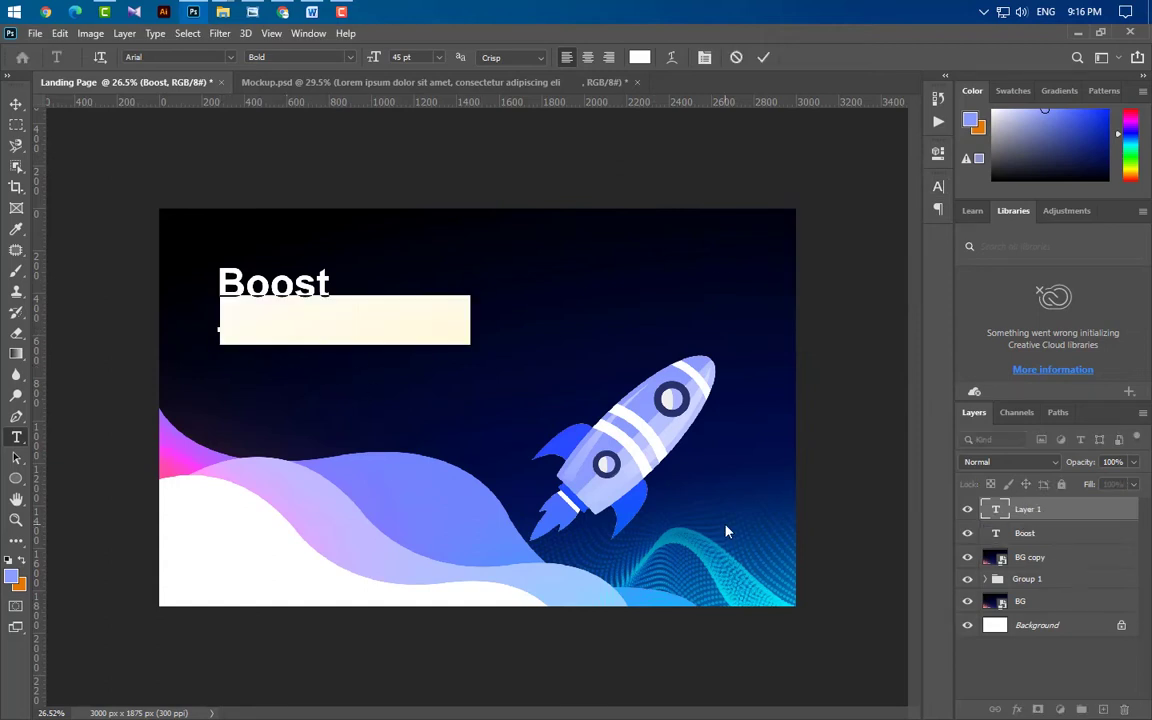
{"action": "type", "text": "Yo"}
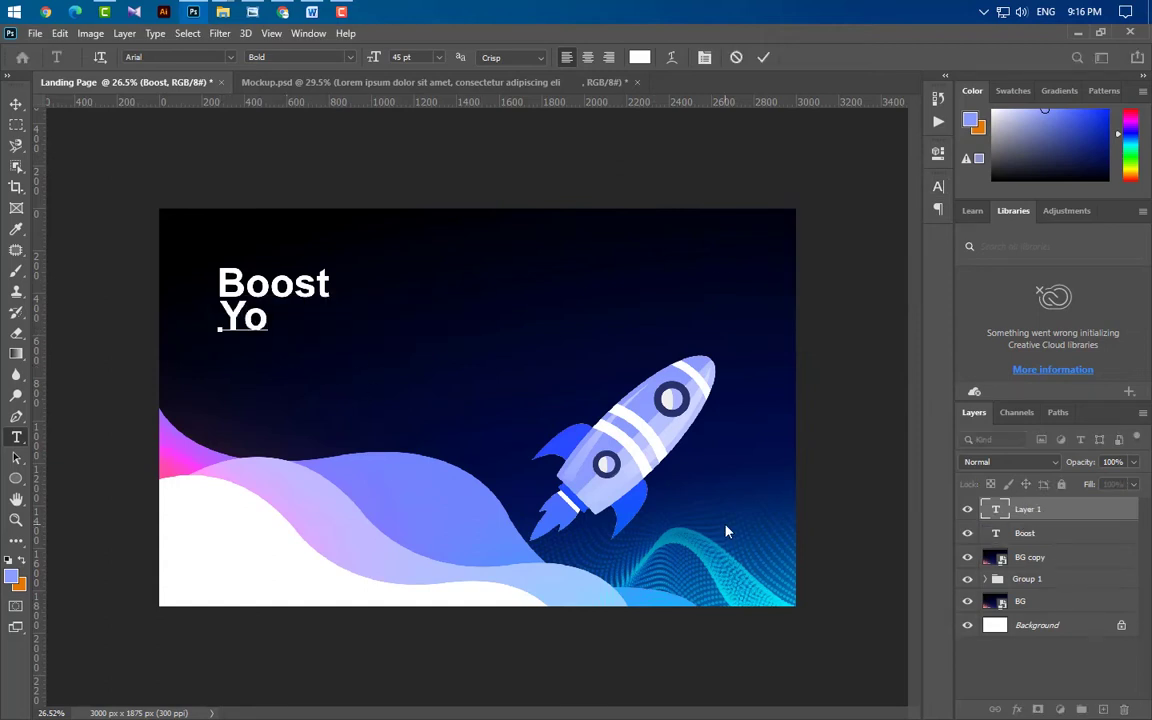
{"action": "type", "text": "ur St"}
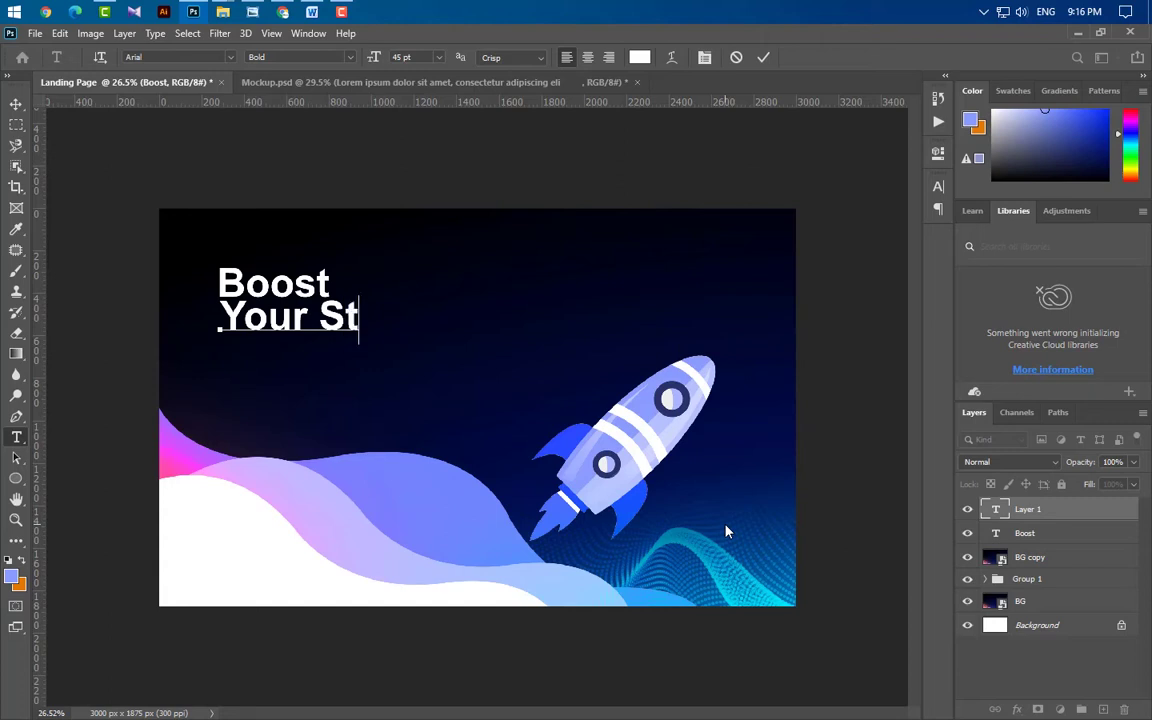
{"action": "type", "text": "artup"}
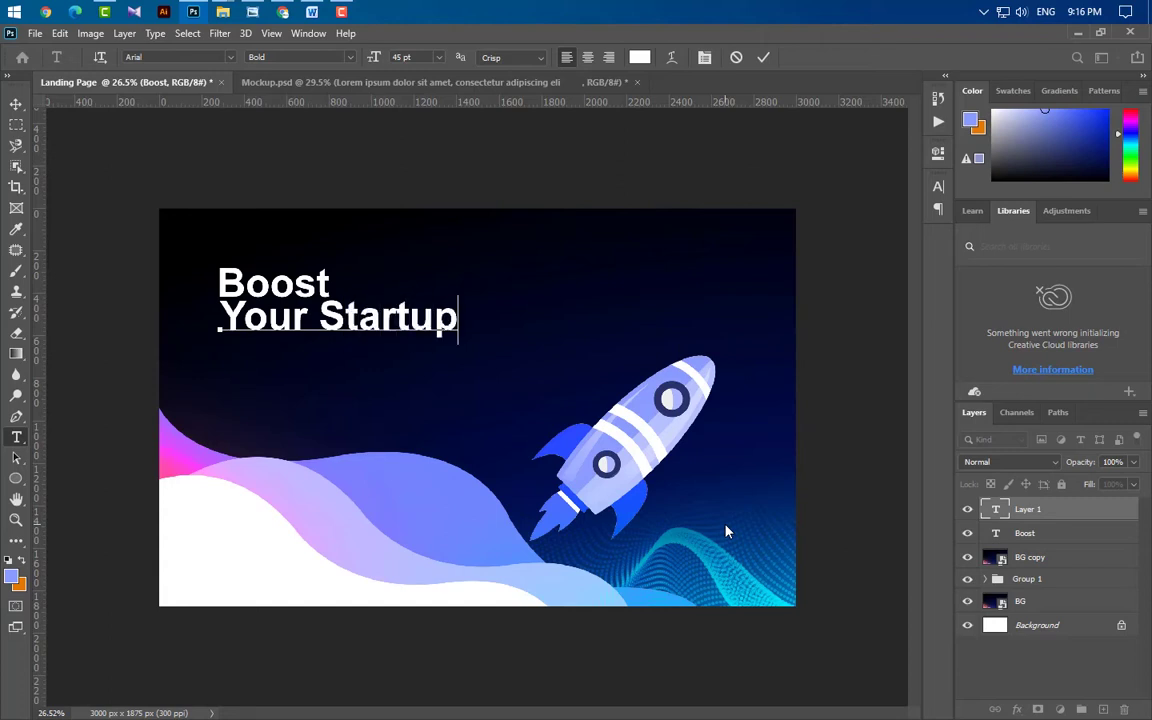
{"action": "left_click", "coordinate": [762, 58]}
Set the "Your Startup" text to 30 pt and colour it 8b9cff, sampled from the foreground colour
{"action": "left_click", "coordinate": [938, 188]}
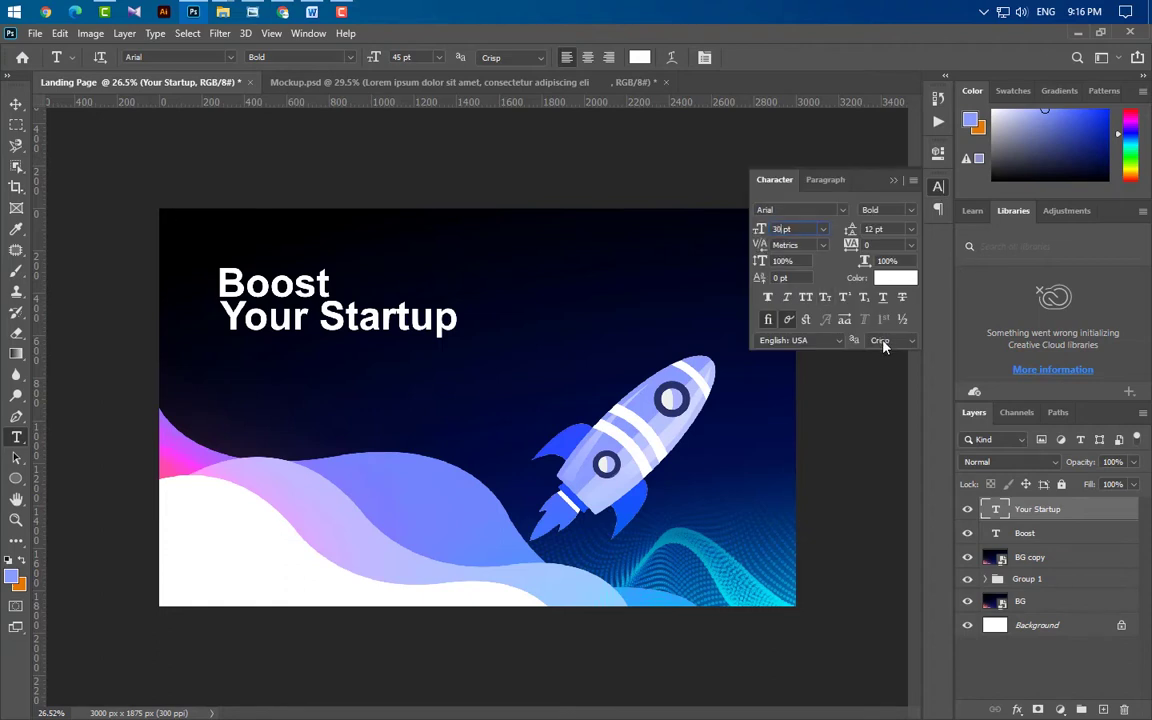
{"action": "key", "text": "Return"}
{"action": "left_click", "coordinate": [895, 278]}
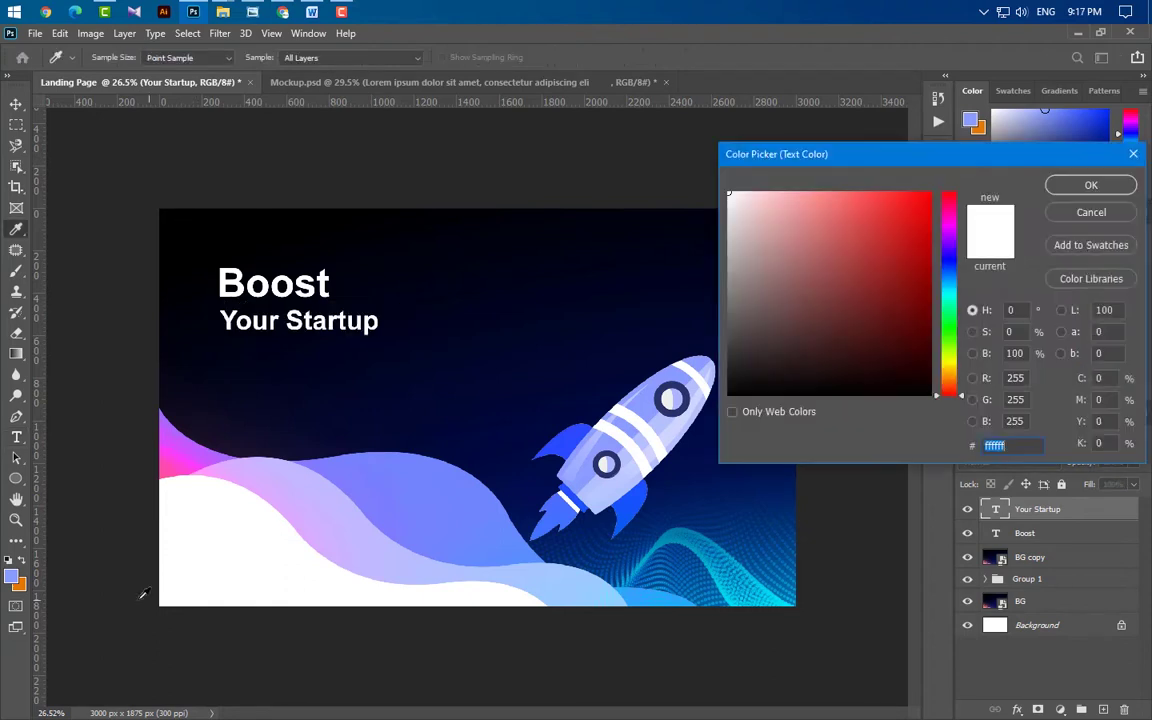
{"action": "left_click", "coordinate": [12, 577]}
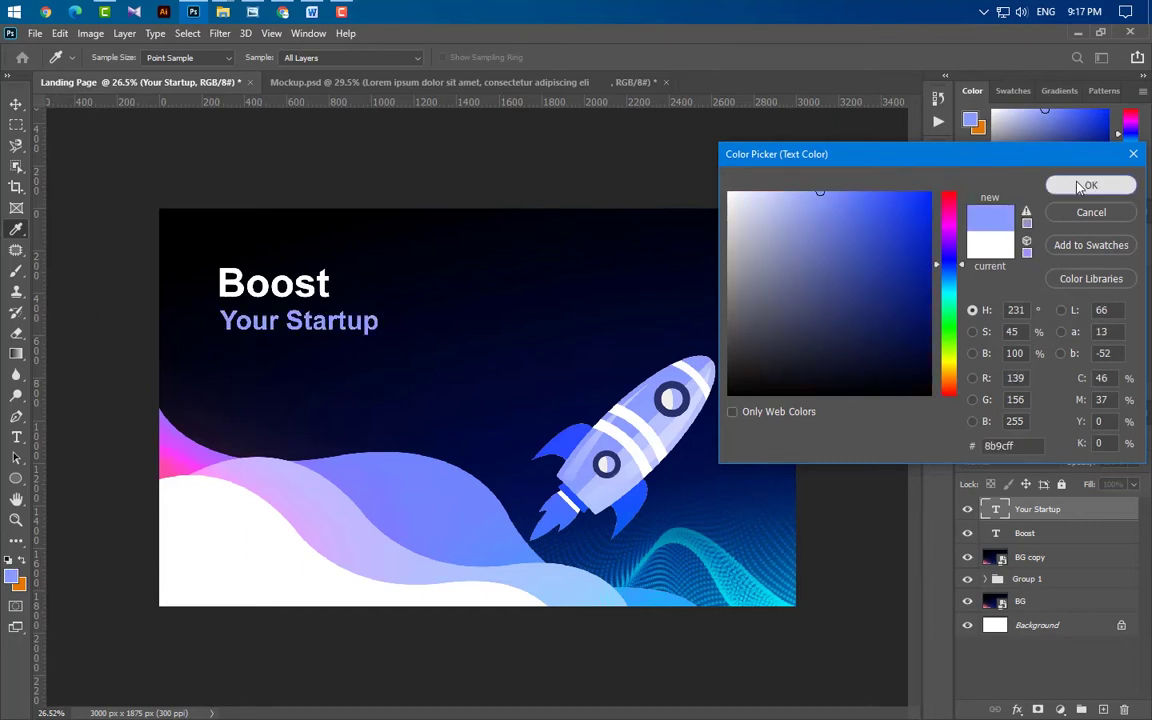
{"action": "left_click", "coordinate": [1091, 185]}
{"action": "key", "text": "v"}
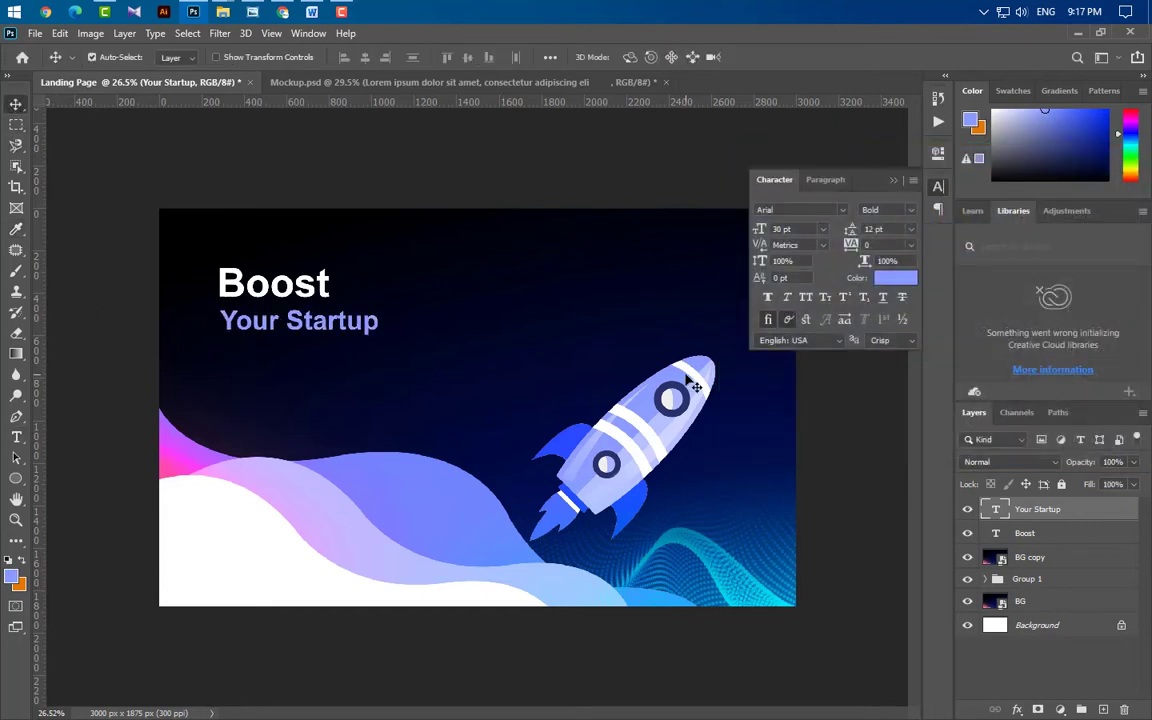
Nudge "Your Startup" slightly up toward "Boost" and add a paragraph text box with Lorem ipsum placeholder text below it, left-aligned with the headline
{"action": "key", "text": "shift+Up"}
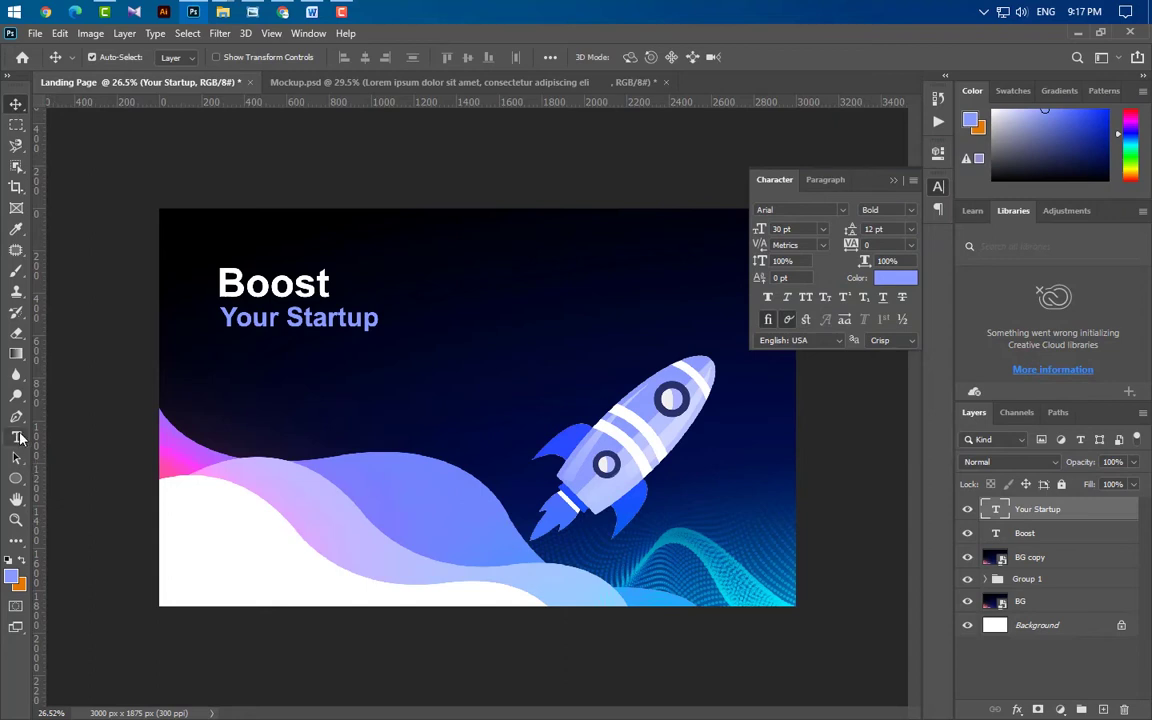
{"action": "left_click", "coordinate": [17, 437]}
{"action": "left_click_drag", "start_coordinate": [220, 358], "coordinate": [557, 487]}
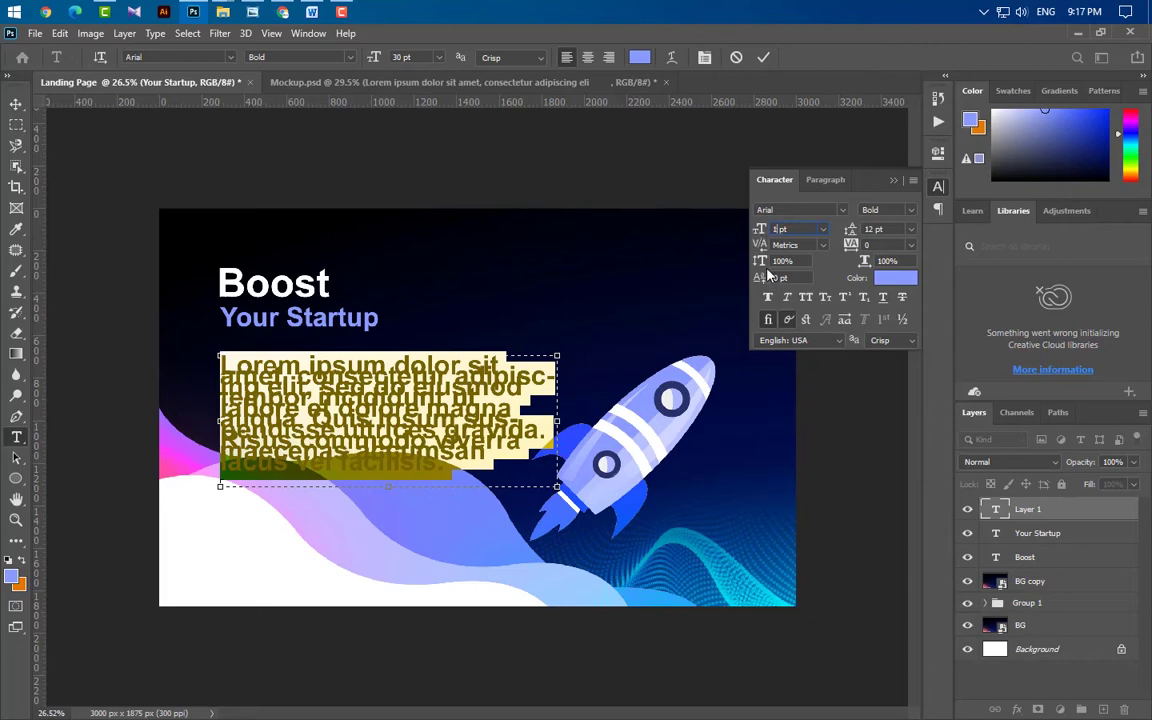
Format the placeholder paragraph as Arial Regular at 12 pt
{"action": "key", "text": "Return"}
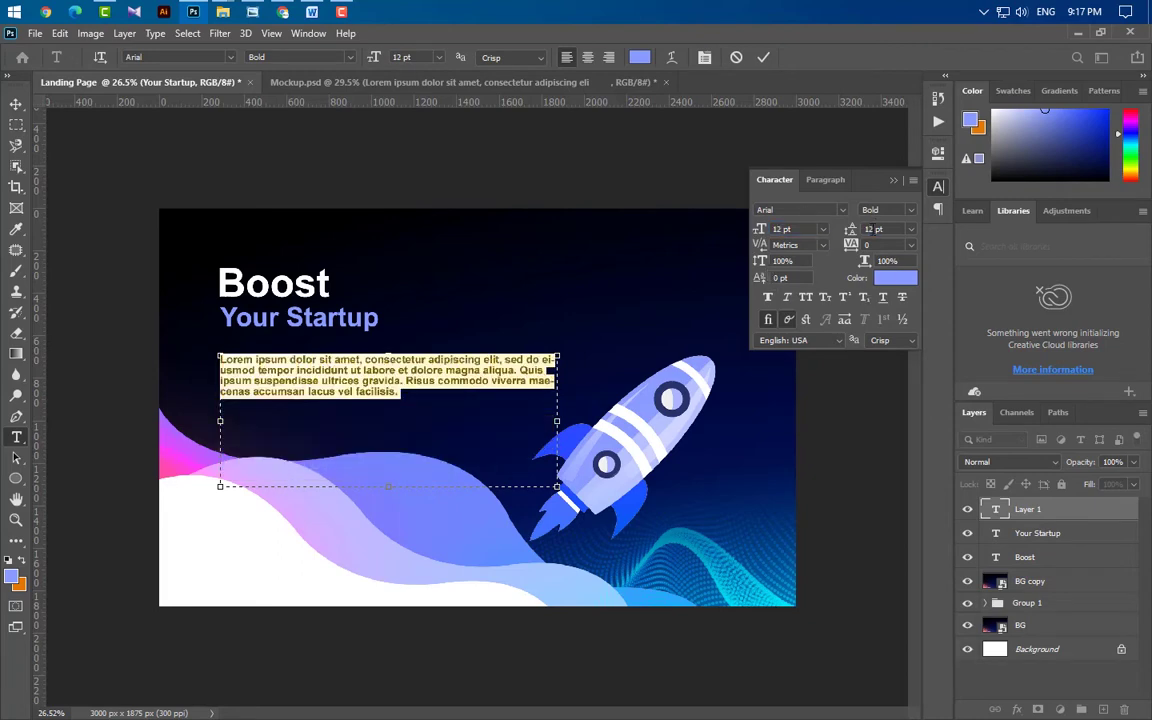
{"action": "left_click", "coordinate": [909, 215]}
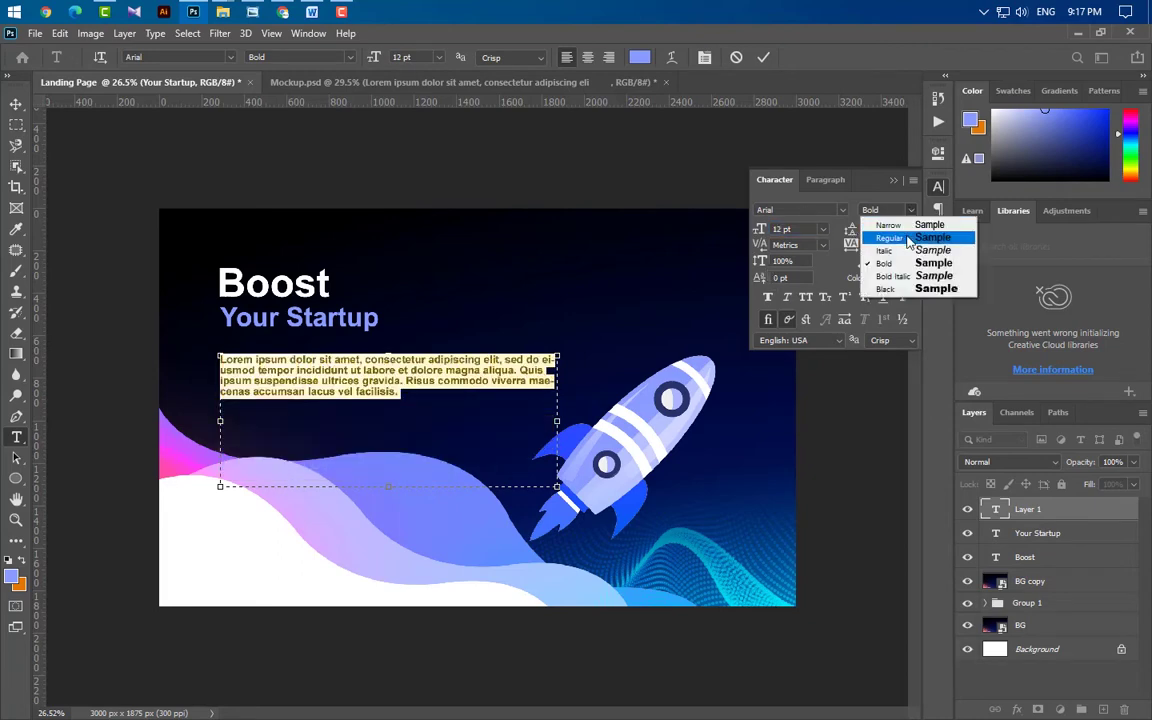
{"action": "left_click", "coordinate": [906, 240]}
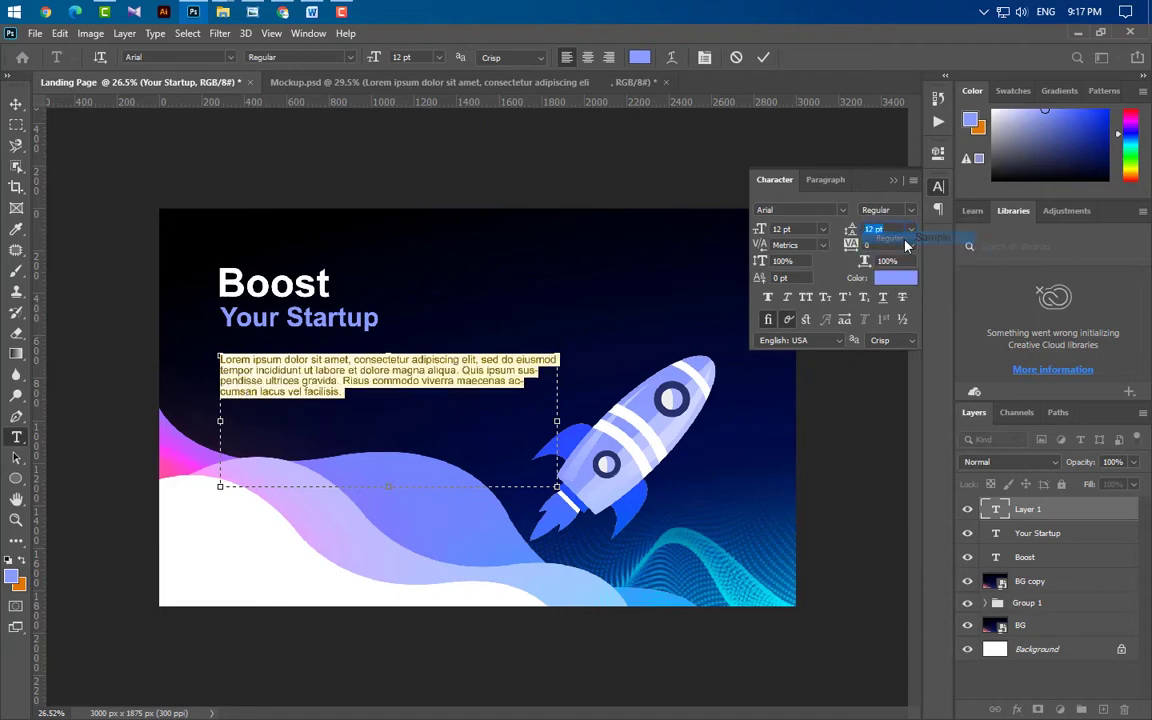
Break the paragraph lines after "eli", "dolore" and "suspendisse", and shorten its text box to show only three lines
{"action": "left_click", "coordinate": [474, 360]}
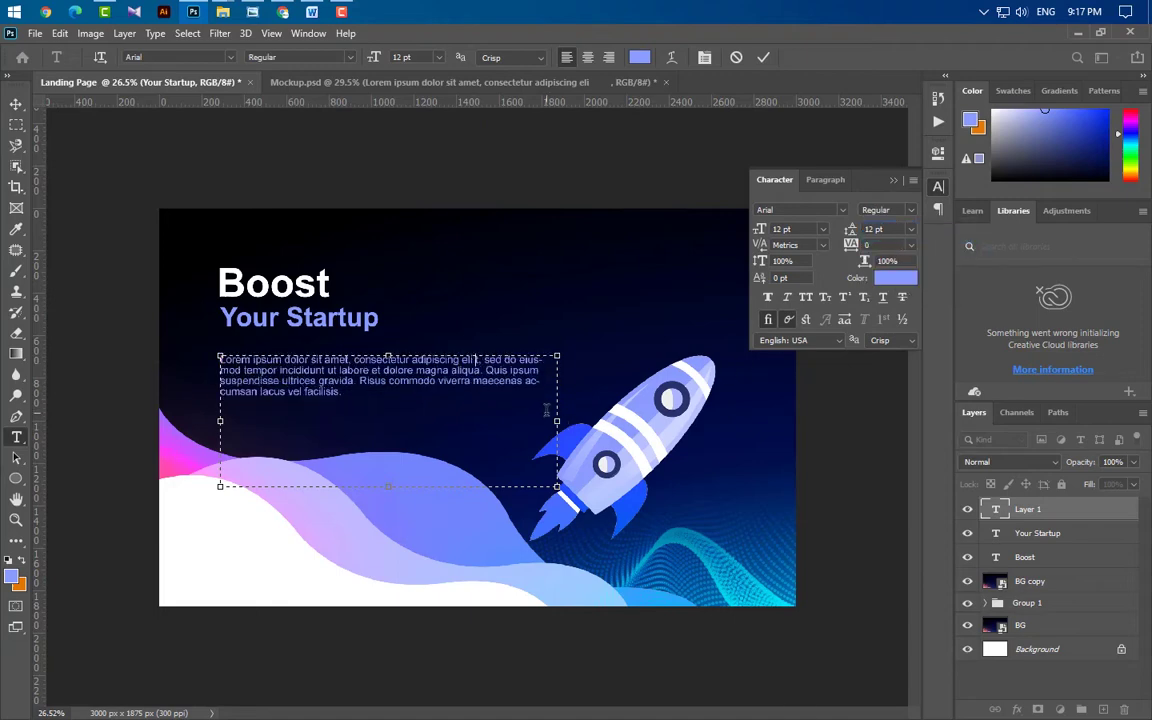
{"action": "key", "text": "Return"}
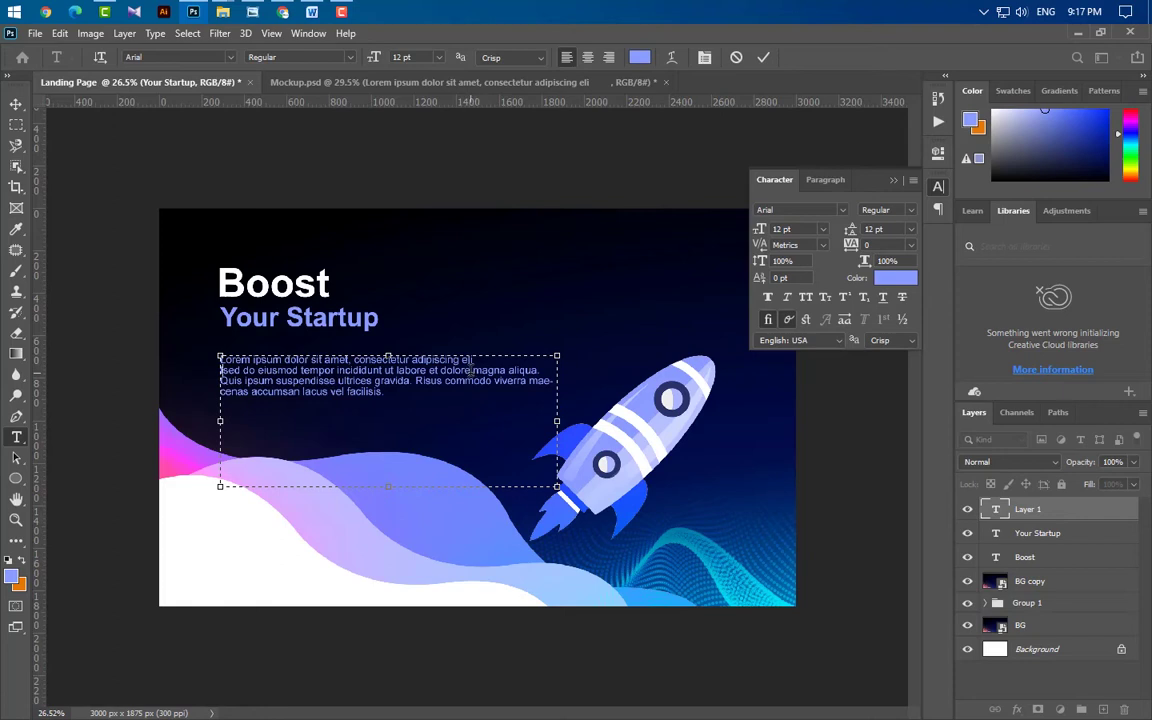
{"action": "left_click", "coordinate": [470, 370]}
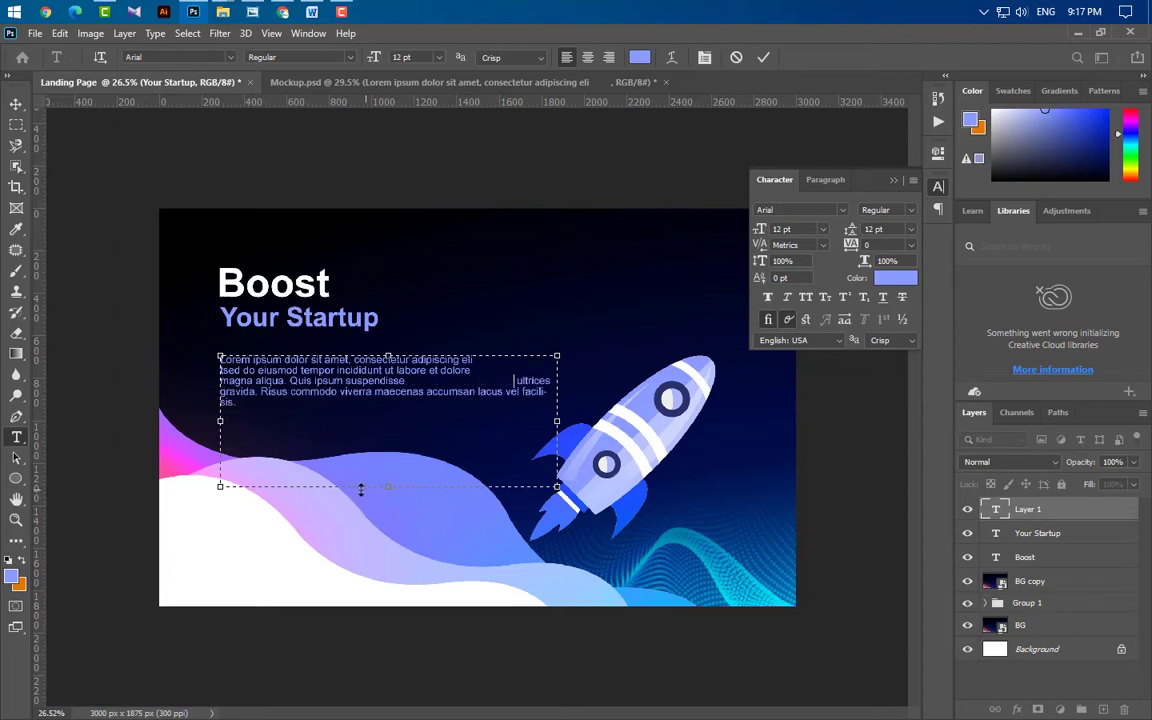
{"action": "left_click_drag", "start_coordinate": [378, 488], "coordinate": [380, 389]}
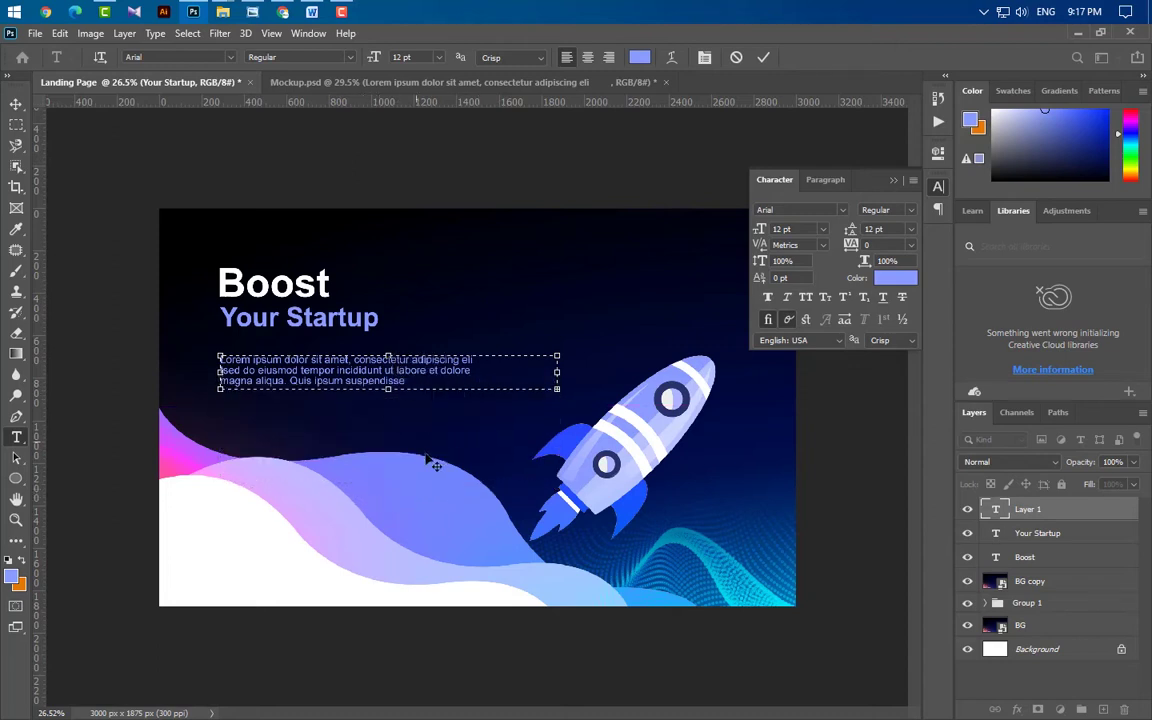
{"action": "left_click", "coordinate": [762, 58]}
Colour the placeholder paragraph white (ffffff)
{"action": "left_click", "coordinate": [895, 277]}
{"action": "type", "text": "ffffff"}
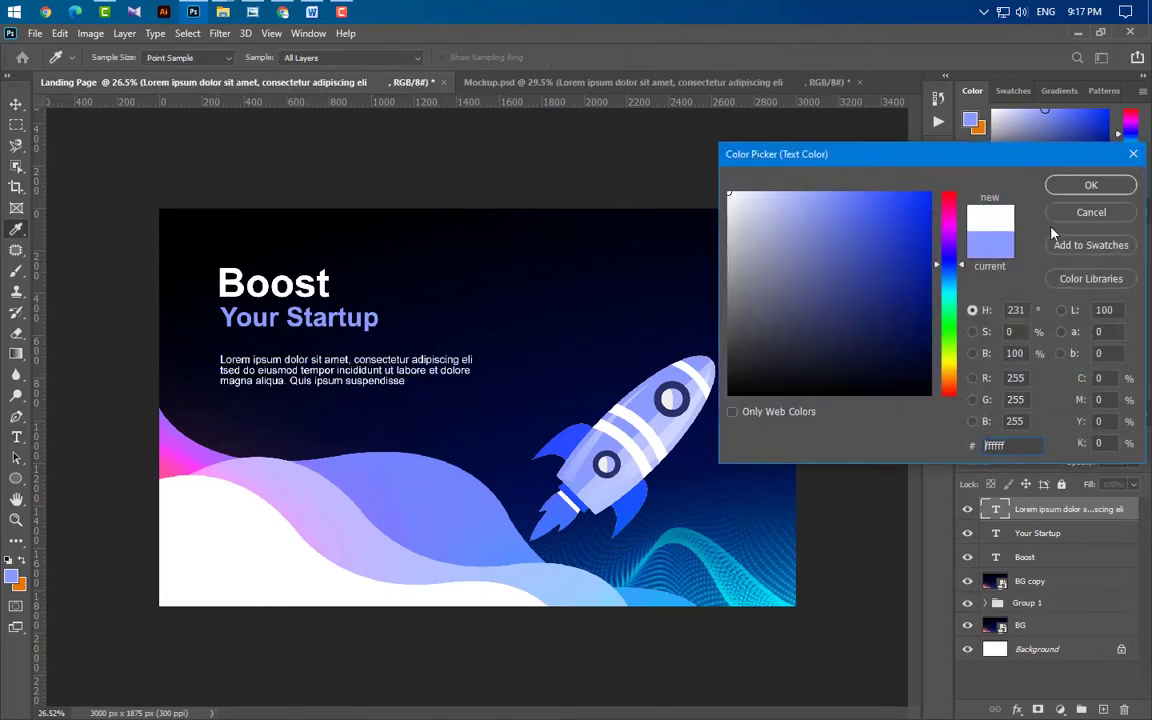
{"action": "key", "text": "Return"}
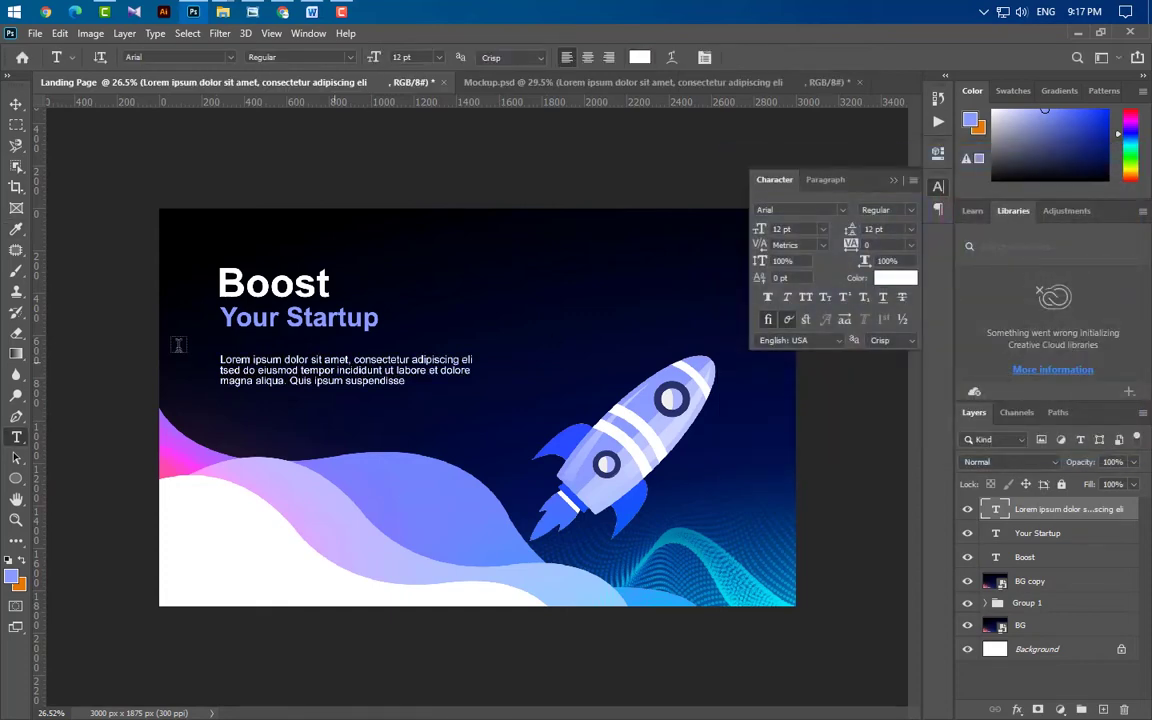
{"action": "left_click", "coordinate": [891, 181]}
Draw a thin horizontal divider rectangle, about 953 × 10 px, between "Your Startup" and the paragraph
{"action": "scroll", "coordinate": [353, 366], "scroll_direction": "up", "scroll_amount": 3}
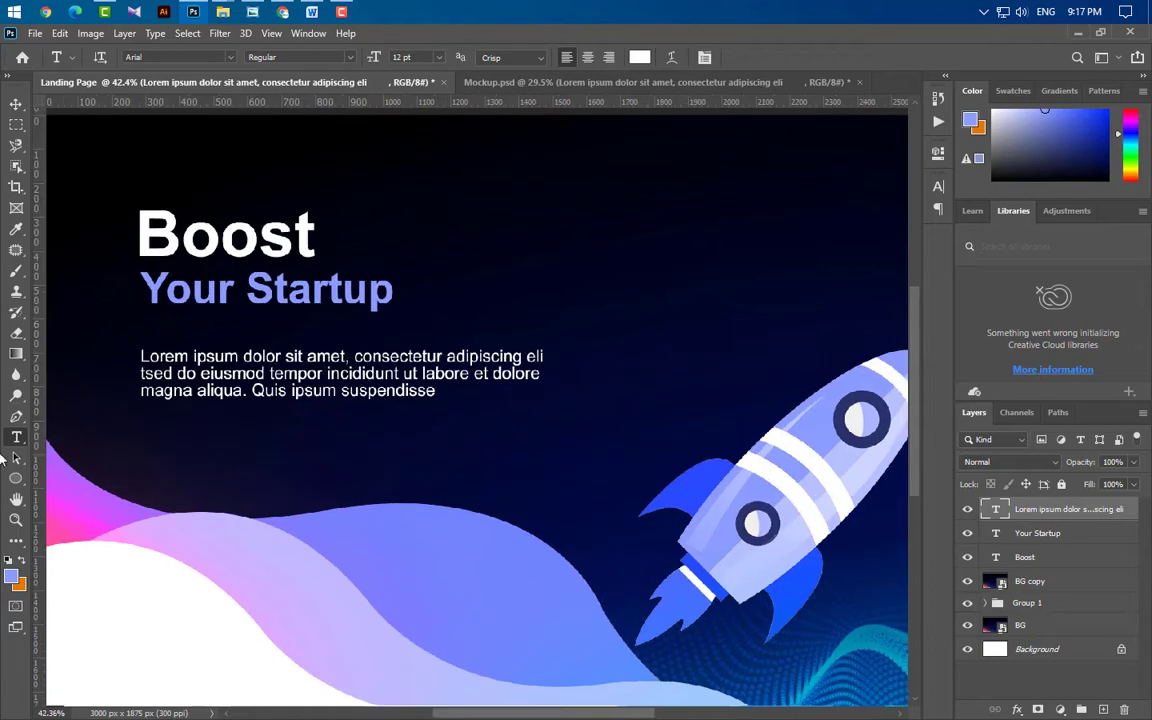
{"action": "right_click", "coordinate": [18, 478]}
{"action": "left_click", "coordinate": [60, 436]}
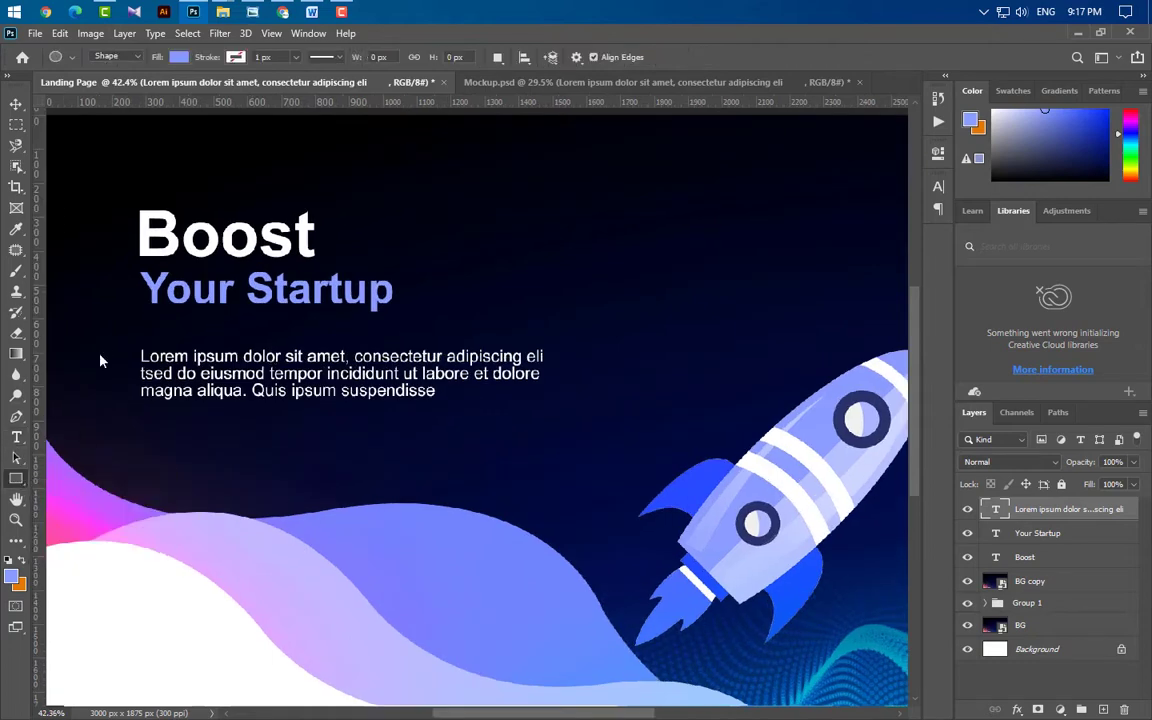
{"action": "left_click_drag", "start_coordinate": [136, 321], "coordinate": [465, 322]}
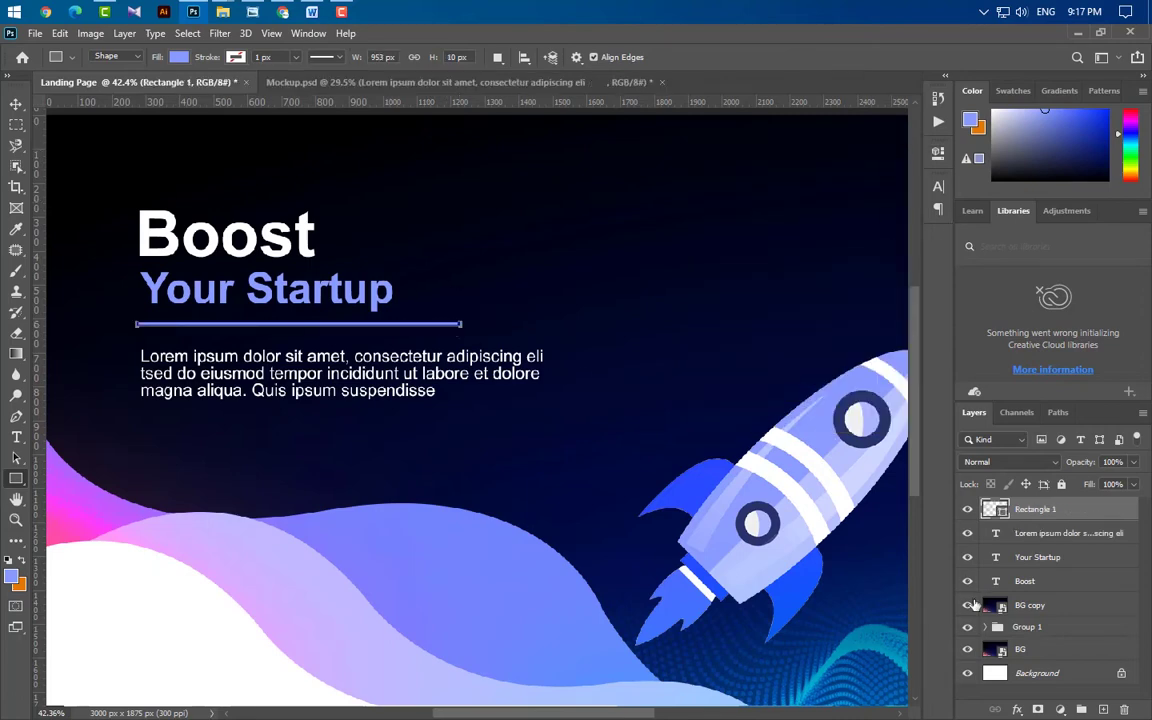
Group the divider rectangle, the paragraph, "Your Startup" and "Boost" layers together
{"action": "left_click", "coordinate": [16, 105]}
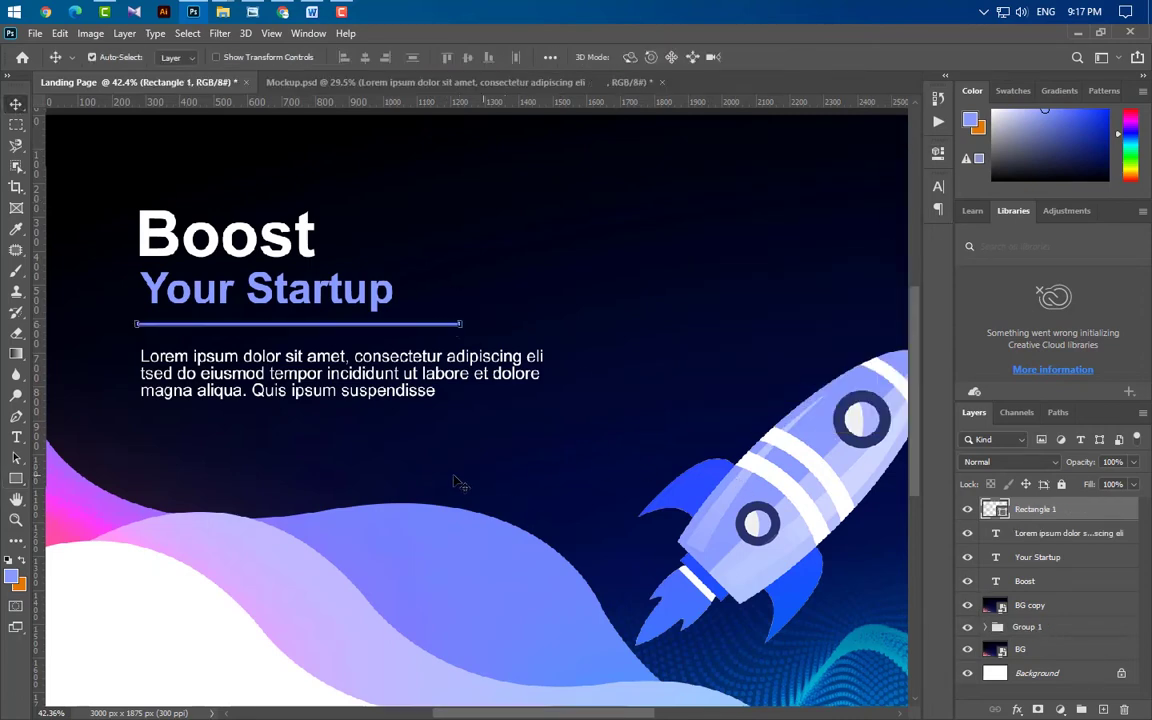
{"action": "key", "text": "ctrl+0"}
{"action": "left_click", "coordinate": [1065, 533]}
{"action": "left_click", "coordinate": [1067, 510], "text": "ctrl"}
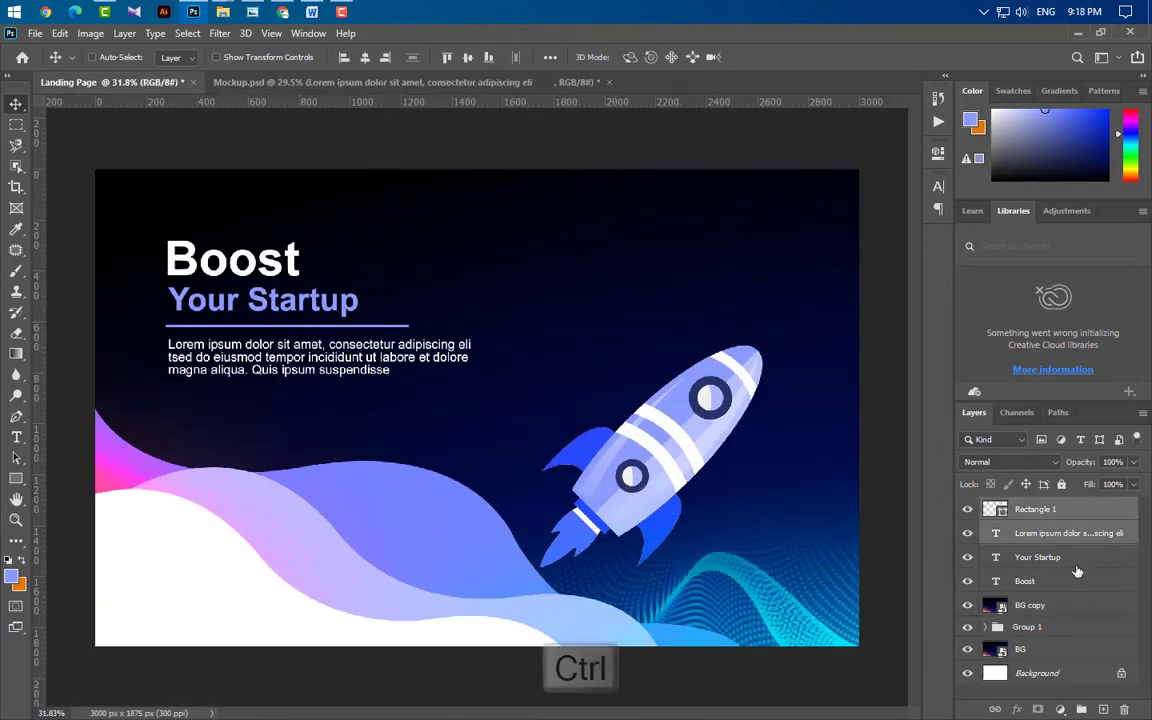
{"action": "left_click", "coordinate": [1062, 557], "text": "ctrl"}
{"action": "left_click", "coordinate": [1062, 581], "text": "ctrl"}
{"action": "left_click", "coordinate": [1081, 709]}
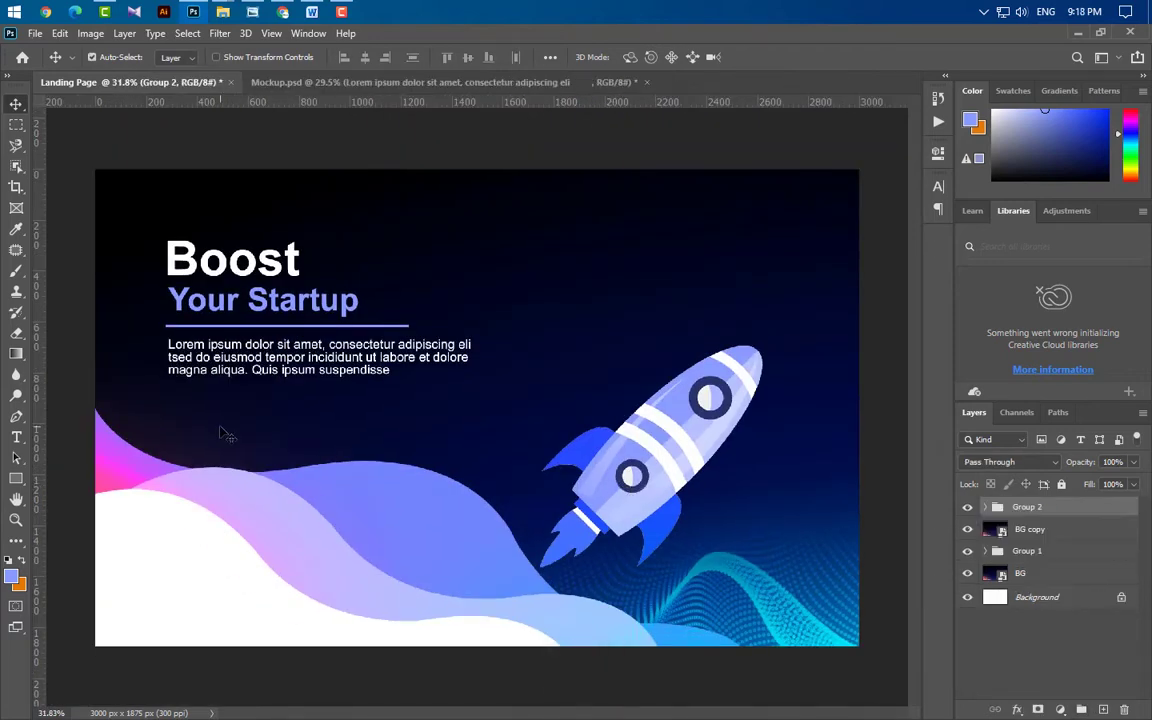
Move the headline text group straight down until the paragraph sits just above the waves
{"action": "key", "text": "shift+Down"}
{"action": "key", "text": "shift+Down"}
{"action": "key", "text": "shift+Down"}
{"action": "key", "text": "shift+Down"}
{"action": "key", "text": "shift+Down"}
{"action": "key", "text": "shift+Down"}
{"action": "key", "text": "shift+Down"}
{"action": "key", "text": "shift+Down"}
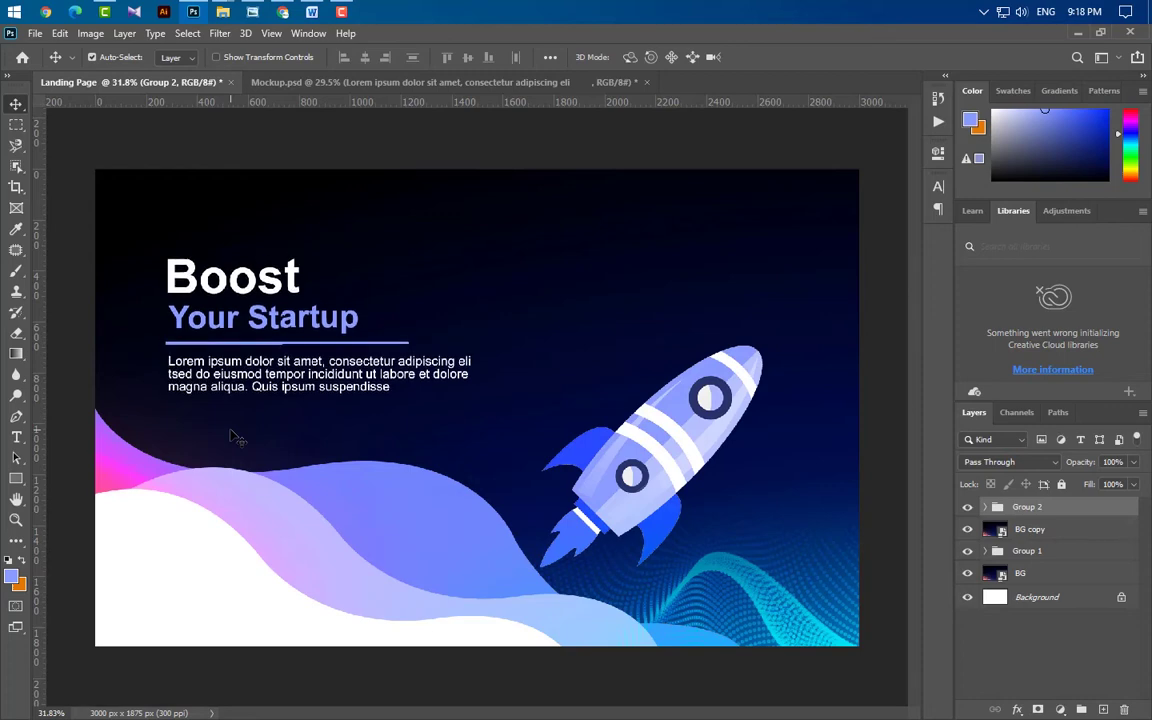
{"action": "key", "text": "shift+Down"}
{"action": "key", "text": "shift+Down"}
{"action": "key", "text": "shift+Down"}
{"action": "key", "text": "shift+Down"}
{"action": "key", "text": "shift+Down"}
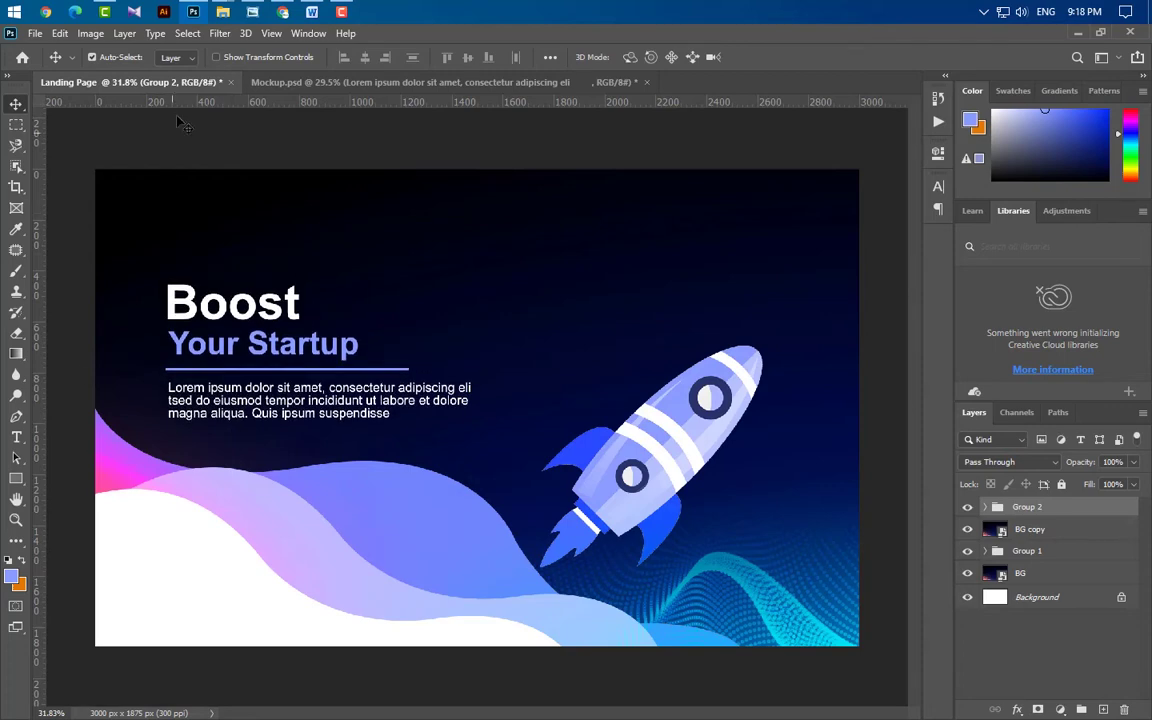
Place the Logo Png image, scaled down to a small logo above "Boost" and aligned with the headline's left edge
{"action": "left_click", "coordinate": [223, 11]}
{"action": "left_click_drag", "start_coordinate": [275, 147], "coordinate": [472, 233]}
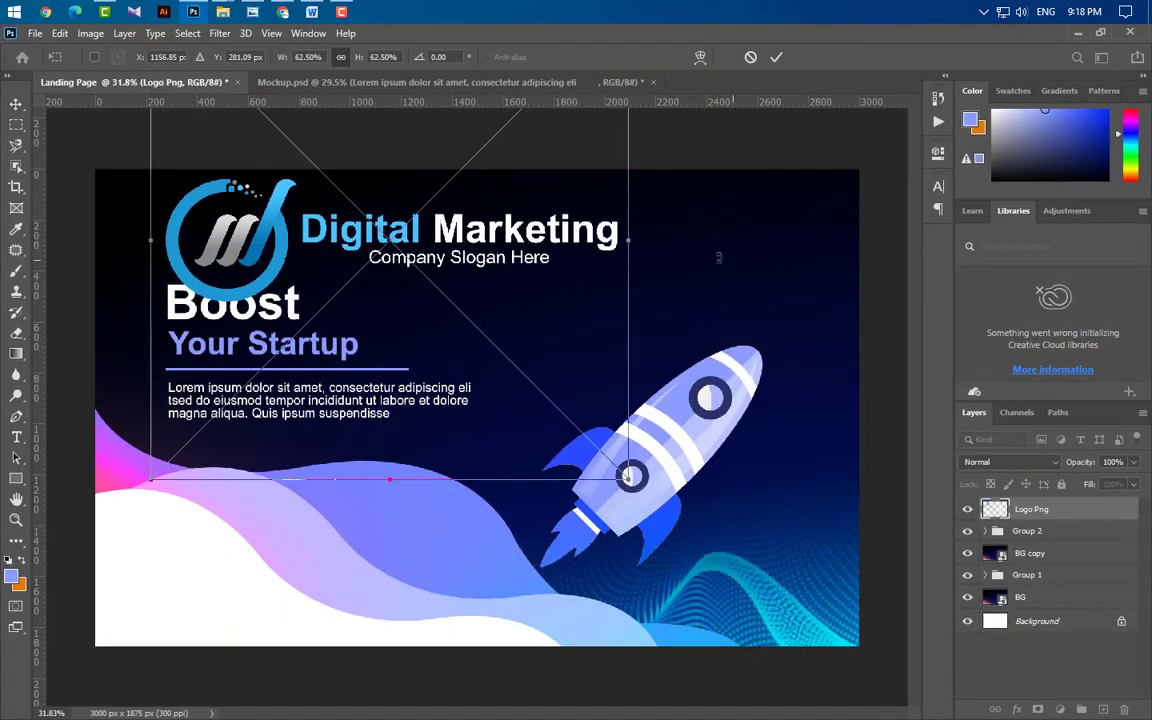
{"action": "left_click_drag", "start_coordinate": [632, 237], "coordinate": [301, 238]}
{"action": "left_click_drag", "start_coordinate": [146, 238], "coordinate": [164, 238]}
{"action": "left_click_drag", "start_coordinate": [250, 250], "coordinate": [245, 245]}
{"action": "left_click", "coordinate": [776, 57]}
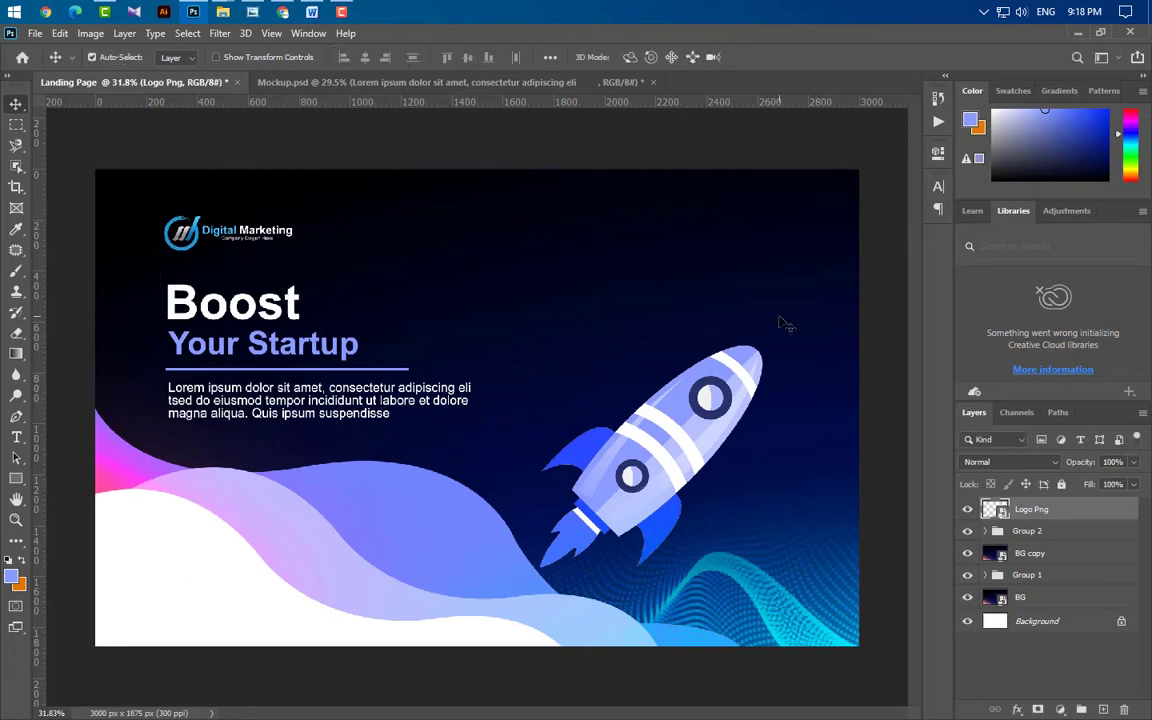
Nudge the logo upward to widen the gap above the "Boost" headline
{"action": "key", "text": "shift+Up"}
{"action": "key", "text": "shift+Up"}
{"action": "key", "text": "shift+Up"}
{"action": "key", "text": "shift+Up"}
{"action": "key", "text": "shift+Up"}
{"action": "key", "text": "shift+Up"}
Add a text layer reading "Boost Now" over the white wave, aligned with the paragraph's left edge
{"action": "scroll", "coordinate": [165, 629], "scroll_direction": "up", "scroll_amount": 5}
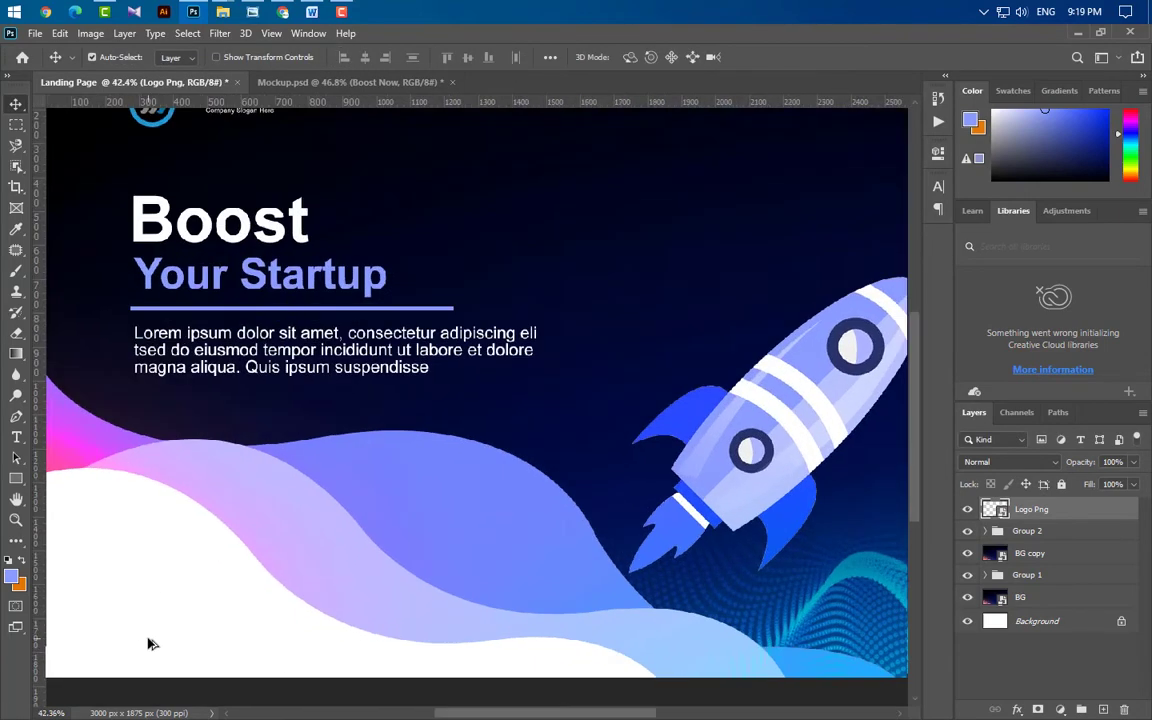
{"action": "left_click", "coordinate": [16, 437]}
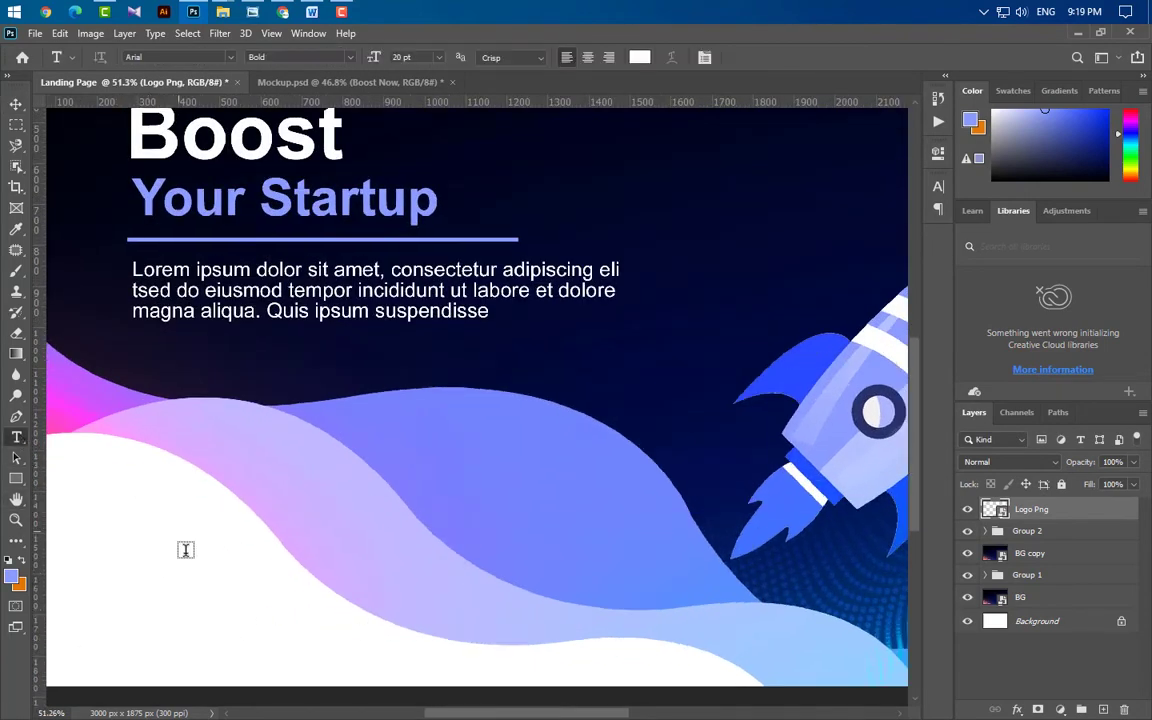
{"action": "left_click", "coordinate": [133, 572]}
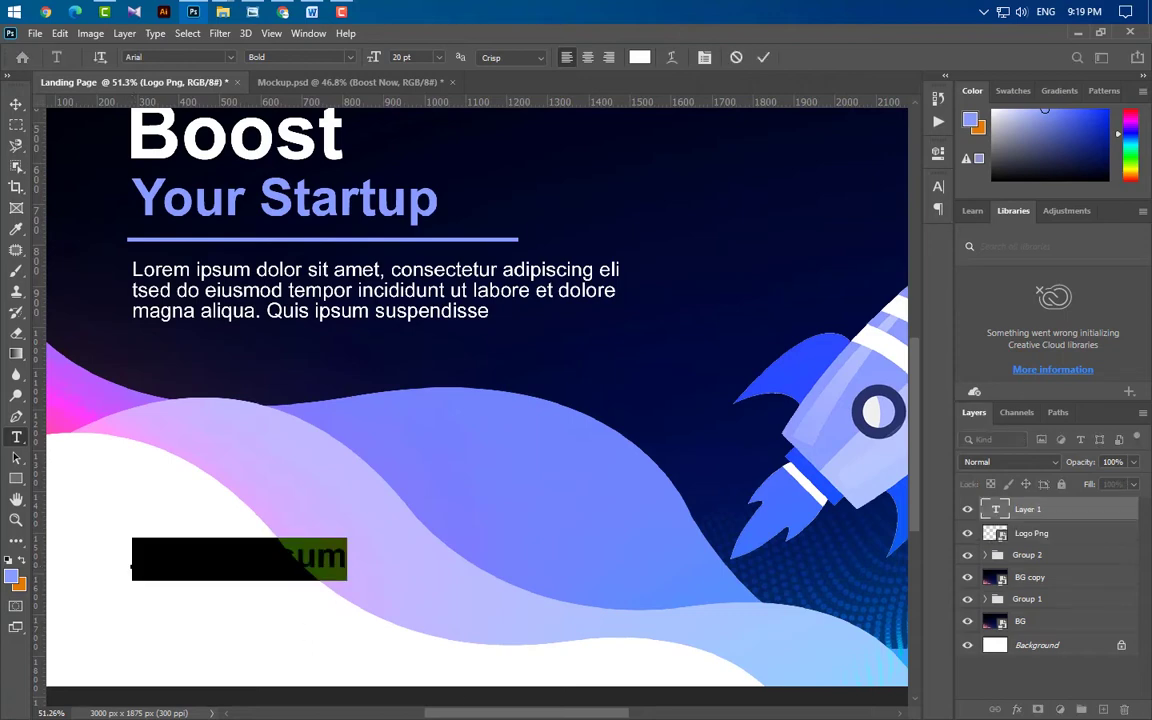
{"action": "key", "text": "BackSpace"}
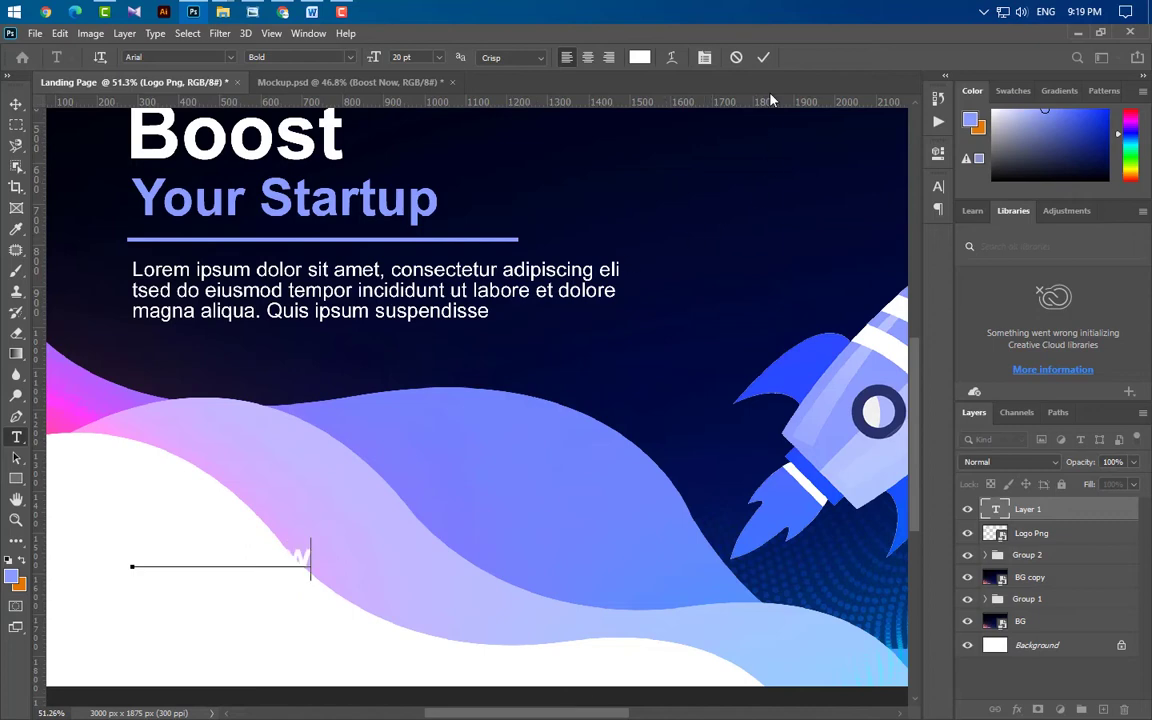
{"action": "left_click", "coordinate": [763, 57]}
Set the "Boost Now" text to 12 pt and colour it light grey
{"action": "left_click", "coordinate": [938, 186]}
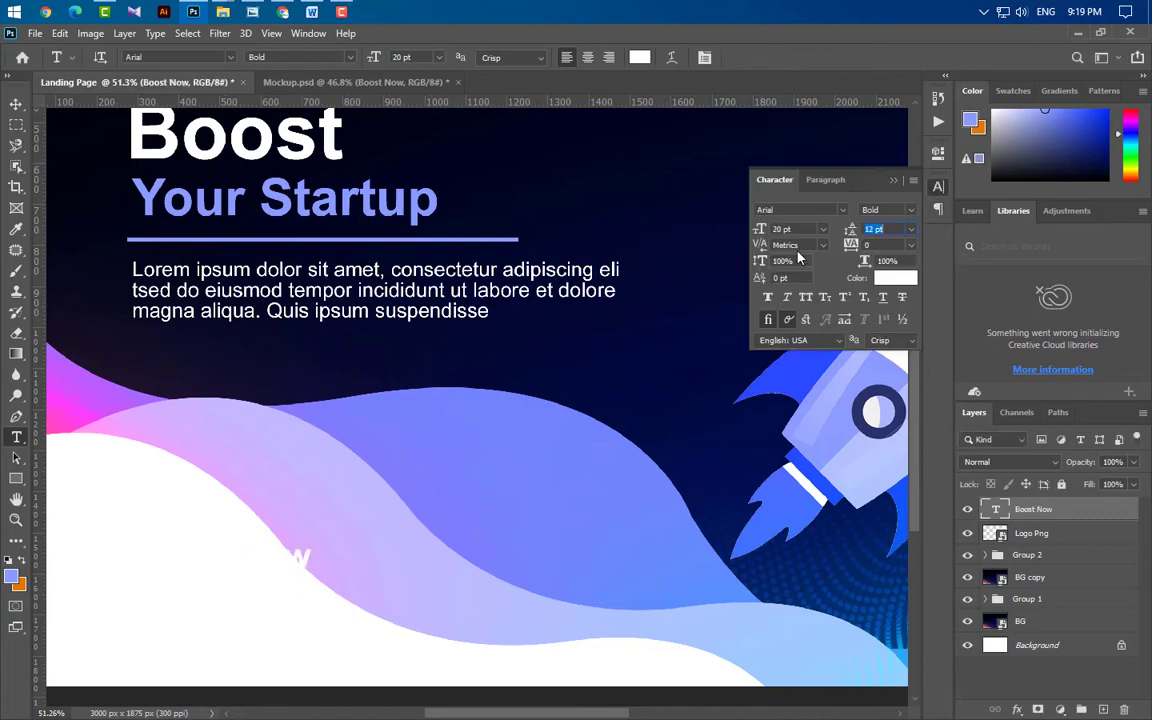
{"action": "type", "text": "12"}
{"action": "key", "text": "Return"}
{"action": "left_click", "coordinate": [909, 277]}
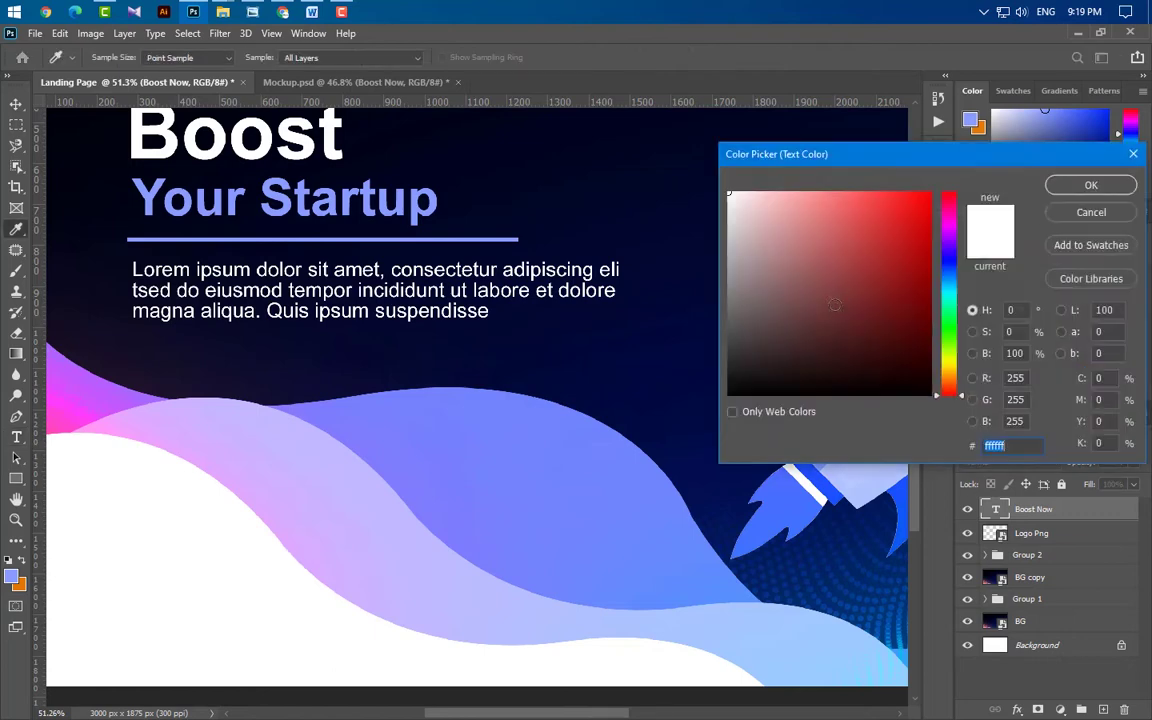
{"action": "left_click", "coordinate": [730, 216]}
{"action": "left_click", "coordinate": [1088, 186]}
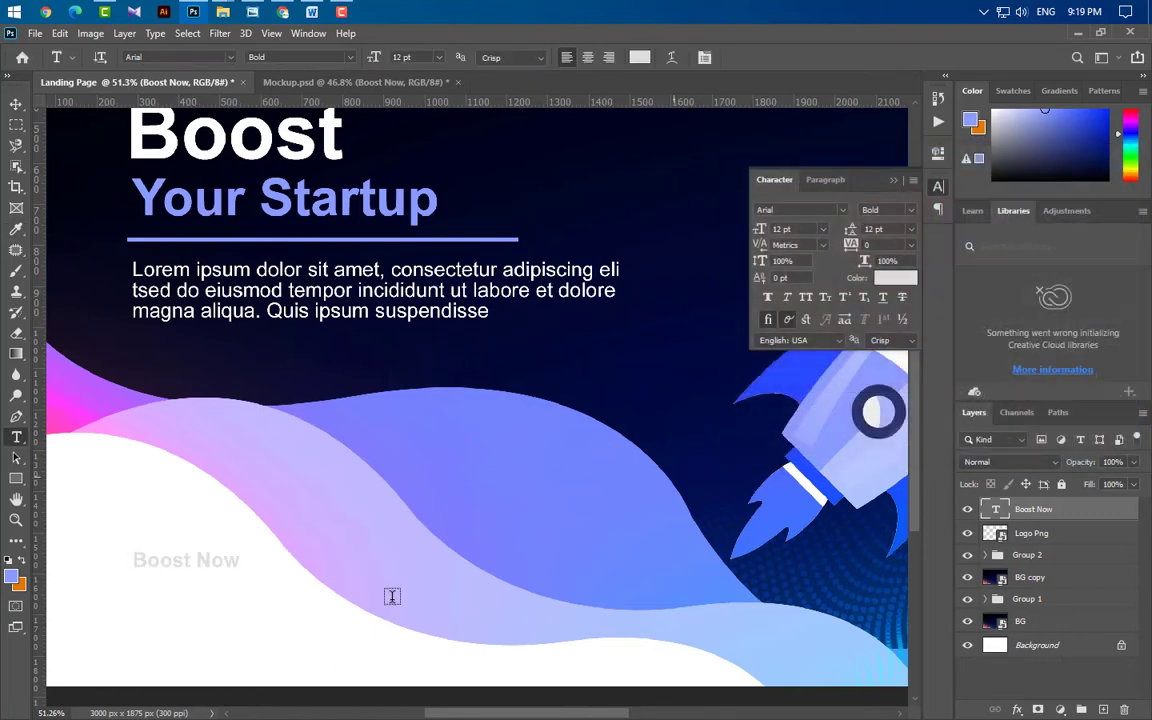
Create a button rectangle about 443 × 114 px with 57 px corner radii around "Boost Now", layered beneath the text
{"action": "left_click", "coordinate": [16, 479]}
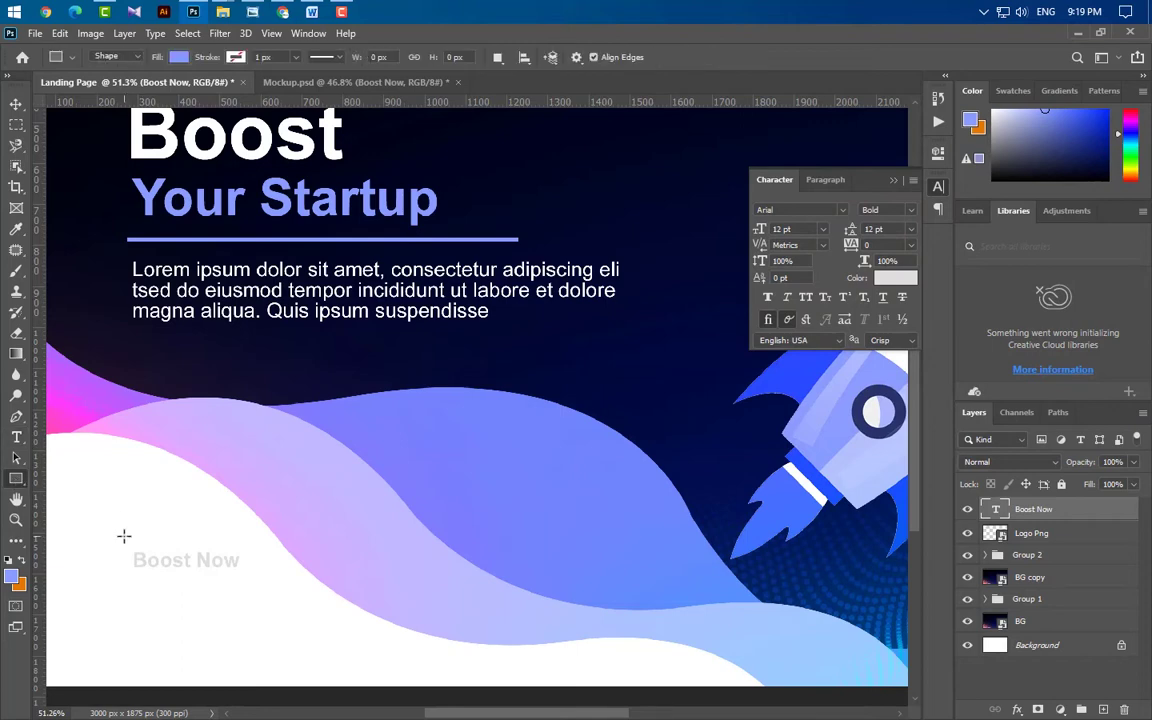
{"action": "left_click_drag", "start_coordinate": [116, 536], "coordinate": [297, 582]}
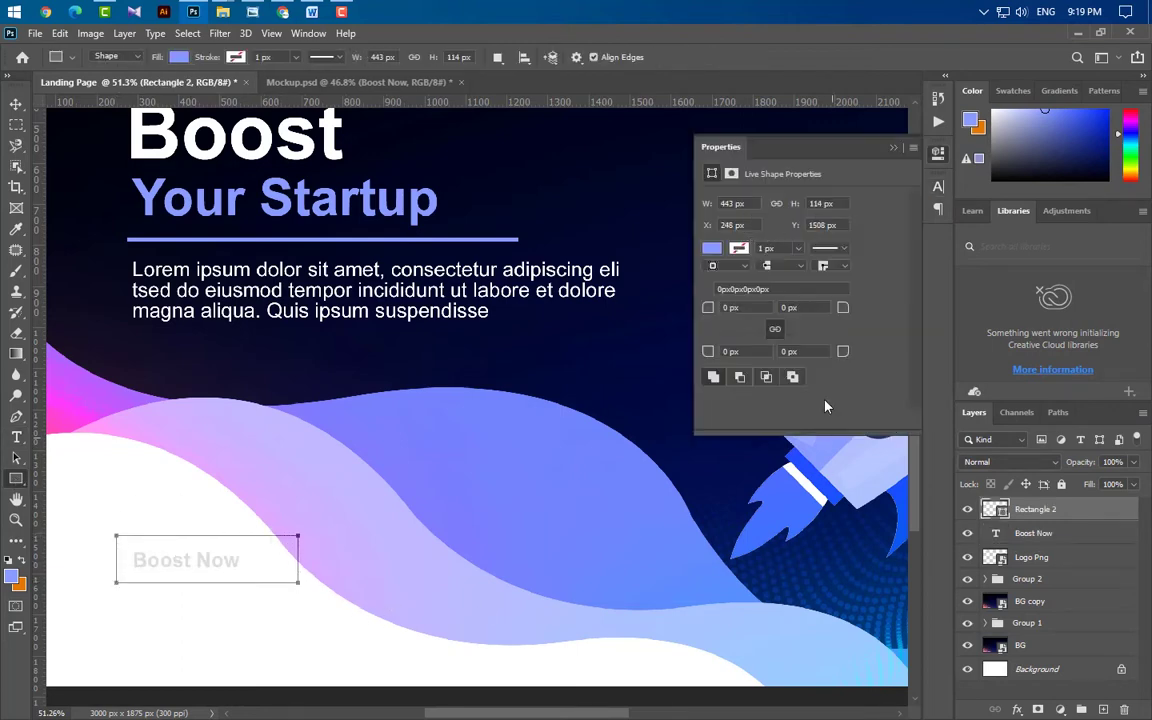
{"action": "left_click_drag", "start_coordinate": [707, 309], "coordinate": [790, 306]}
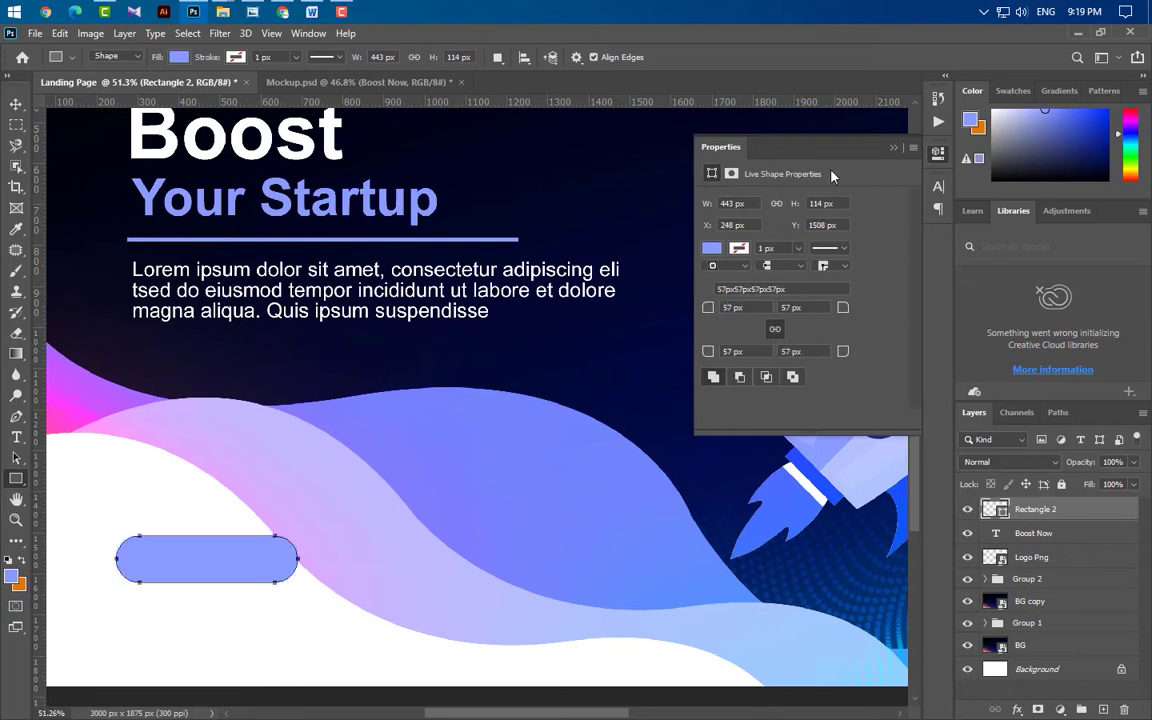
{"action": "left_click", "coordinate": [895, 147]}
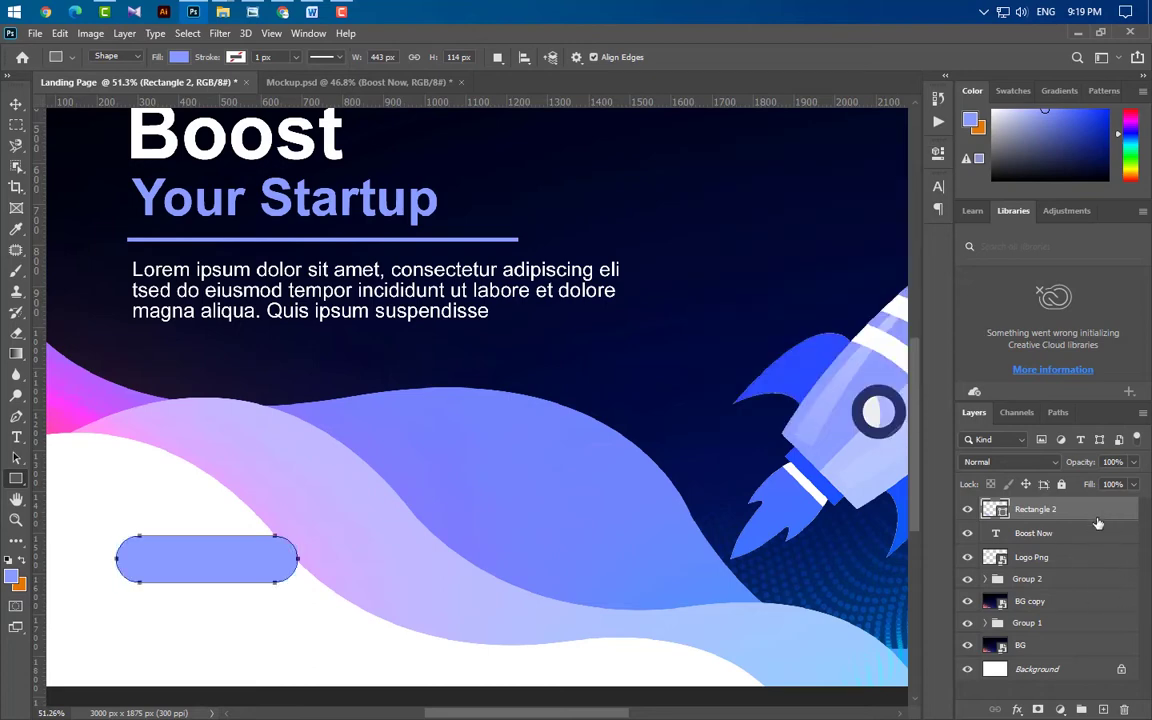
{"action": "left_click_drag", "start_coordinate": [1097, 523], "coordinate": [1094, 543]}
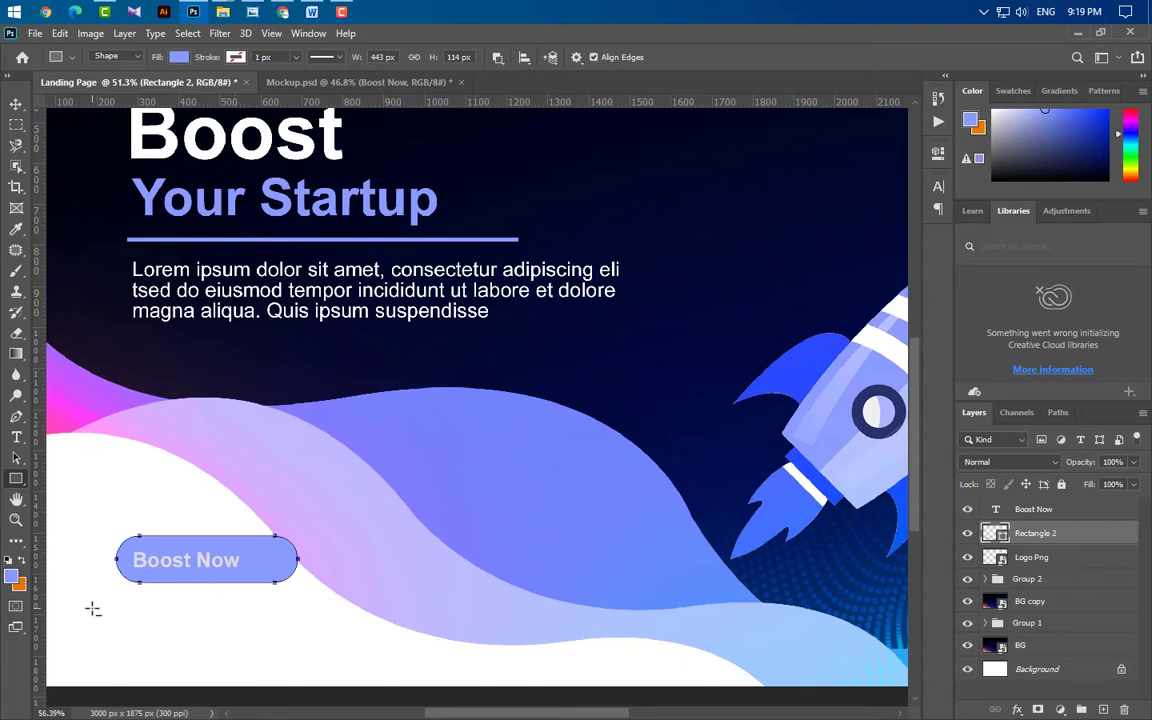
Apply a linear Gradient Overlay from black to #8b9cff to the button rectangle and shift the gradient toward the button's right end
{"action": "scroll", "coordinate": [92, 608], "scroll_direction": "up", "scroll_amount": 2}
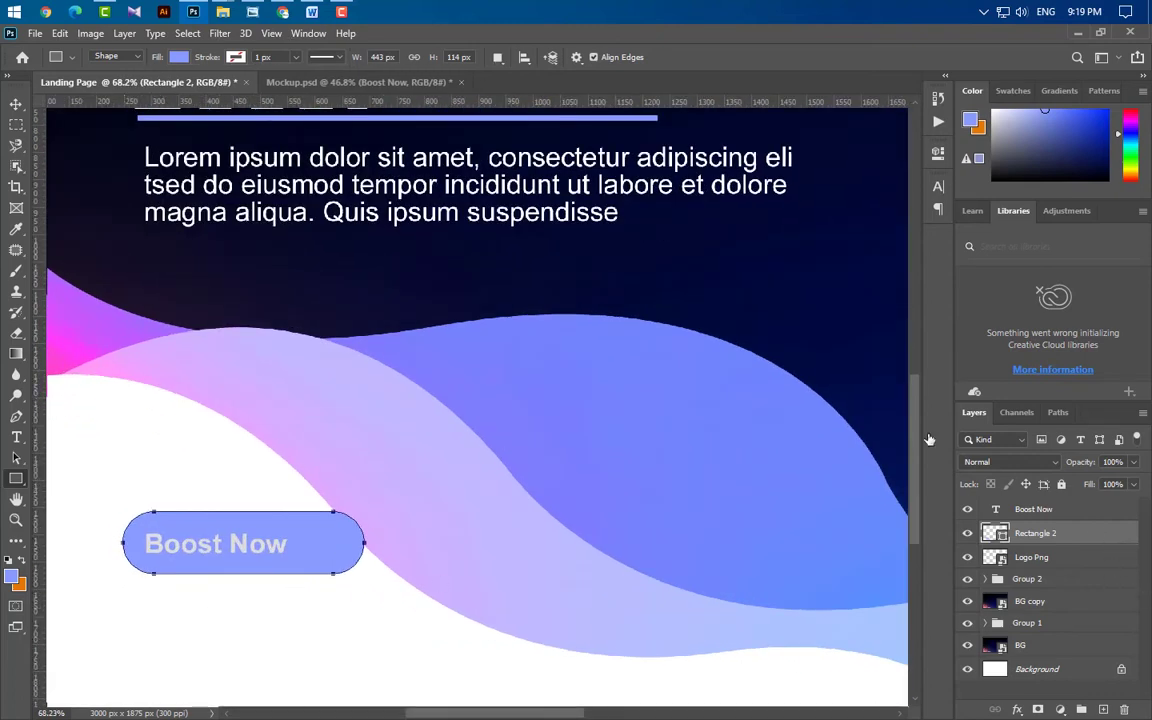
{"action": "double_click", "coordinate": [1080, 533]}
{"action": "left_click", "coordinate": [590, 569]}
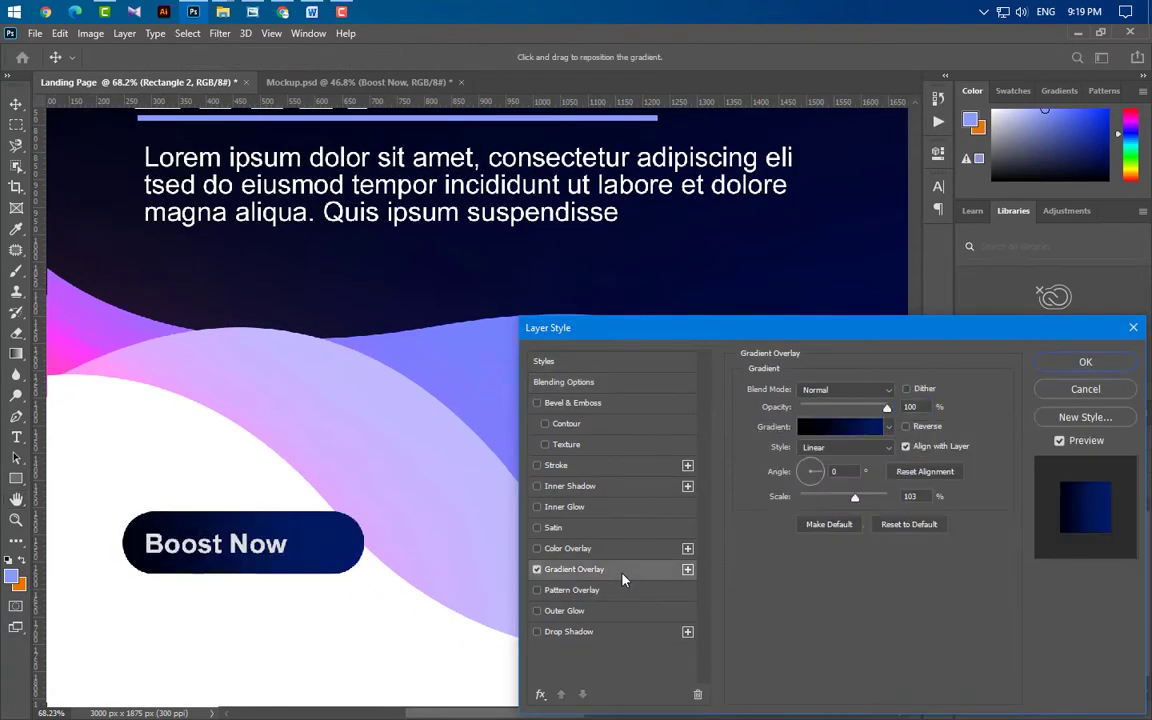
{"action": "left_click", "coordinate": [840, 427]}
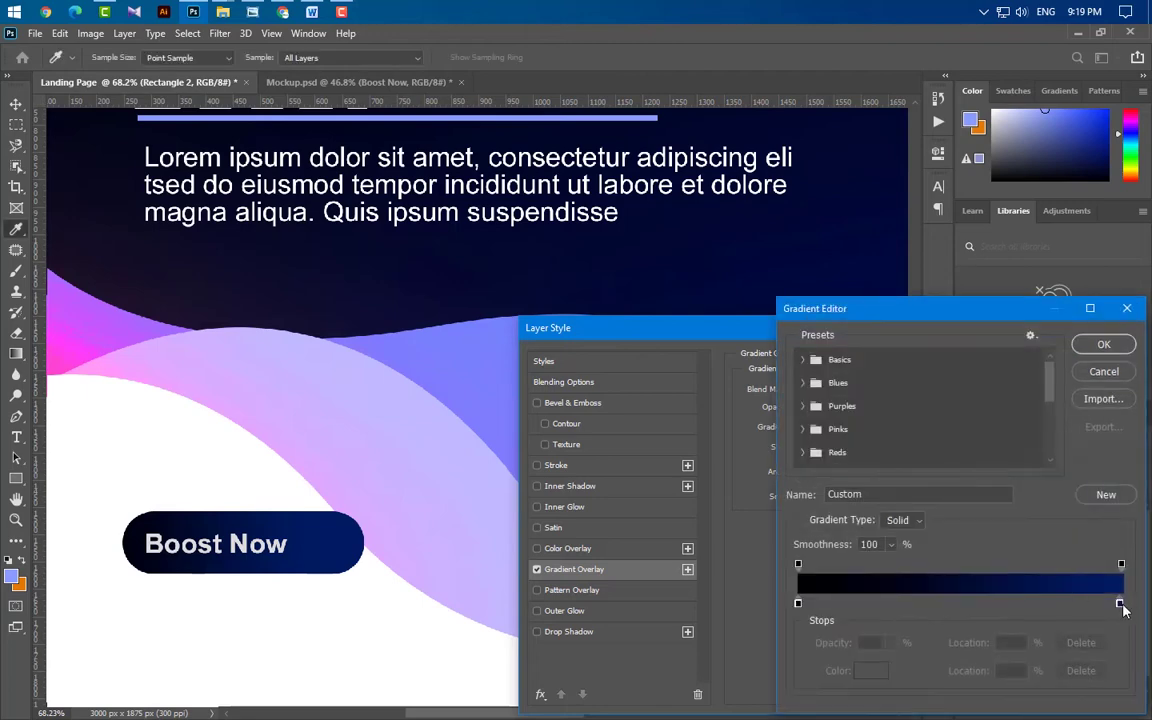
{"action": "double_click", "coordinate": [1119, 604]}
{"action": "left_click", "coordinate": [14, 577]}
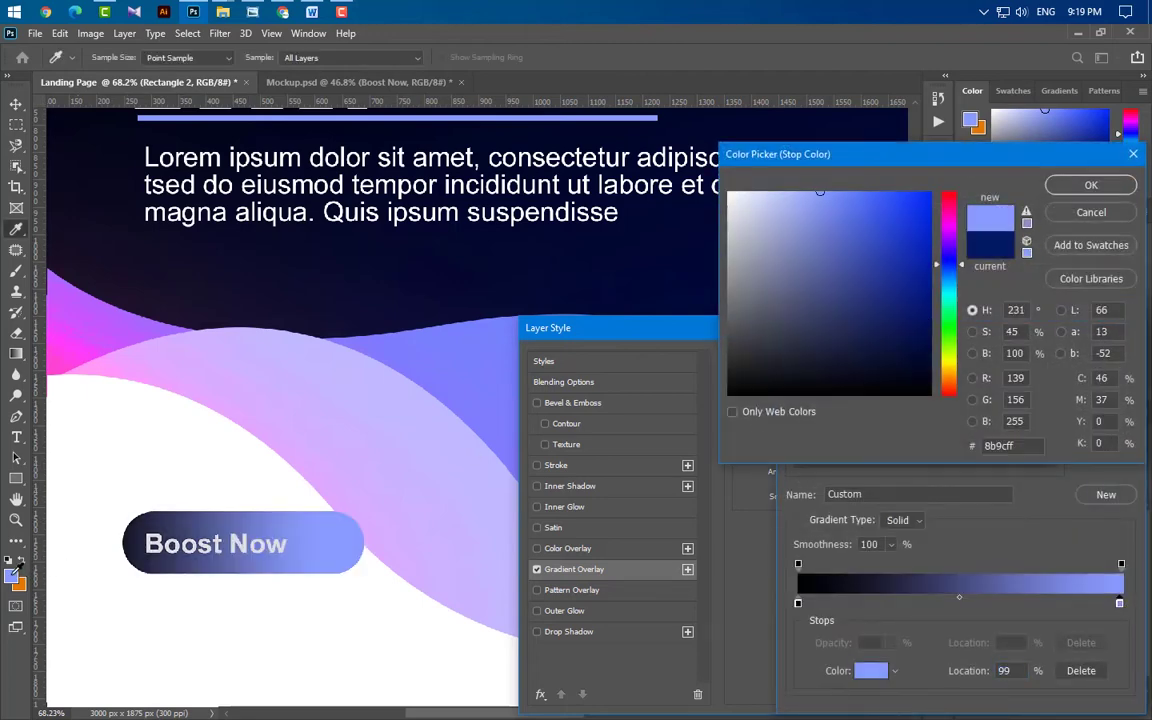
{"action": "left_click", "coordinate": [1091, 186]}
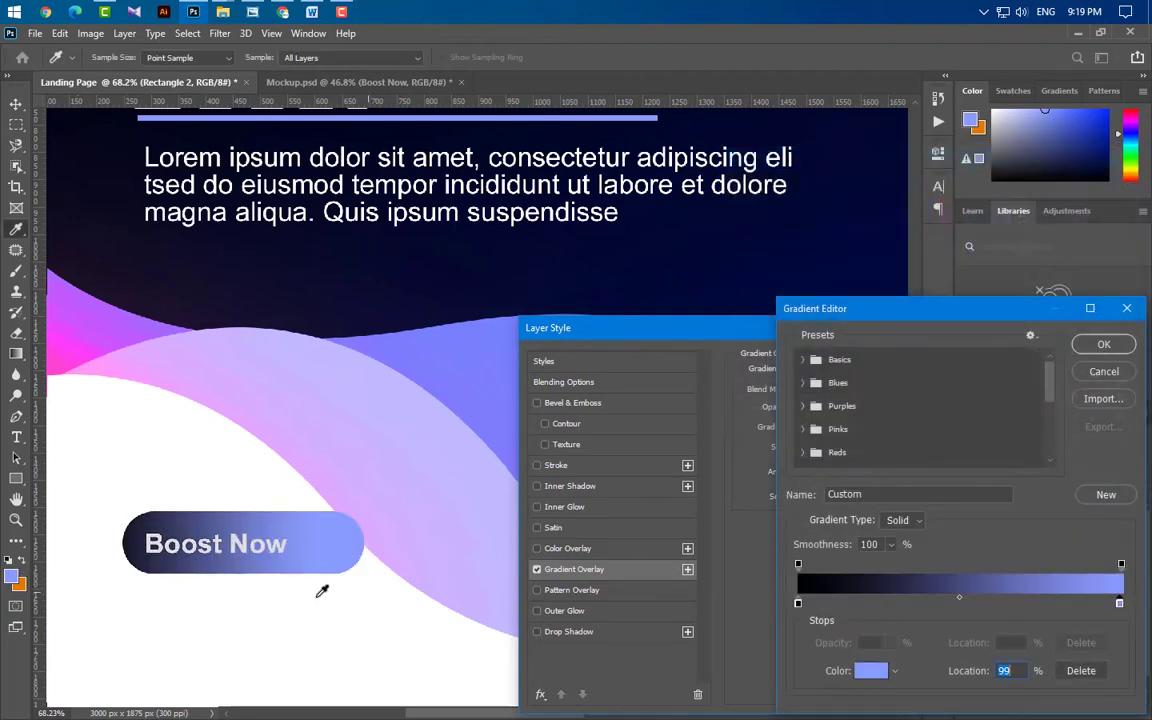
{"action": "left_click", "coordinate": [1104, 345]}
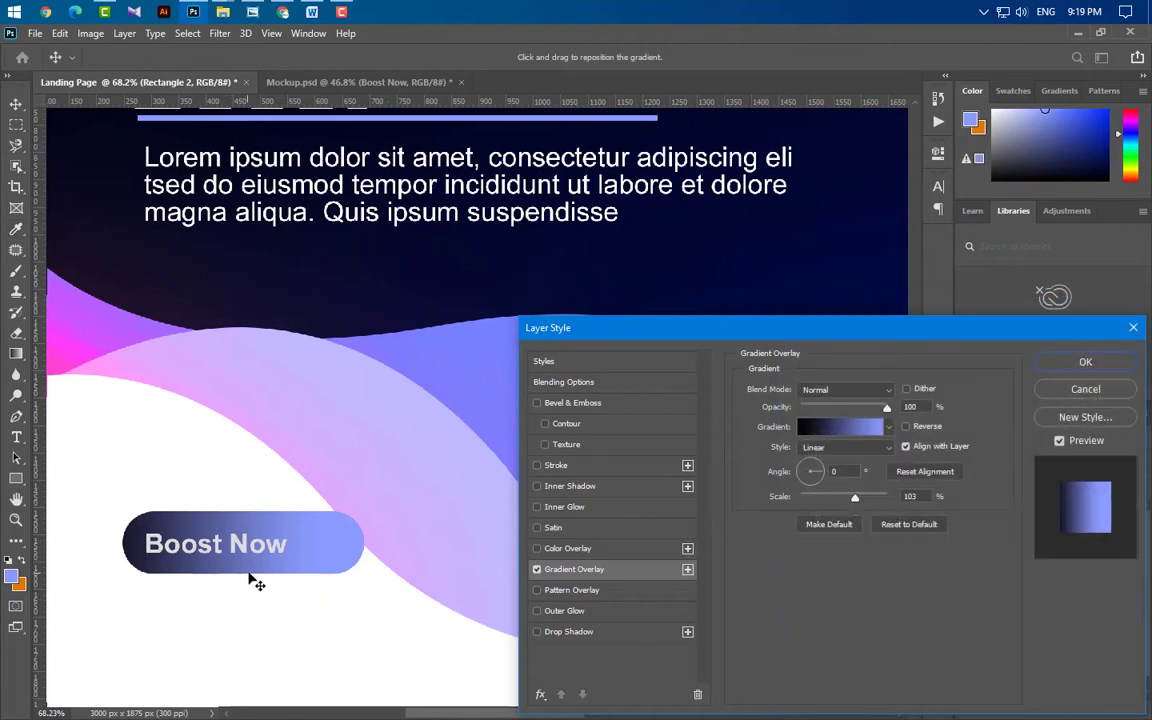
{"action": "left_click_drag", "start_coordinate": [255, 583], "coordinate": [327, 589]}
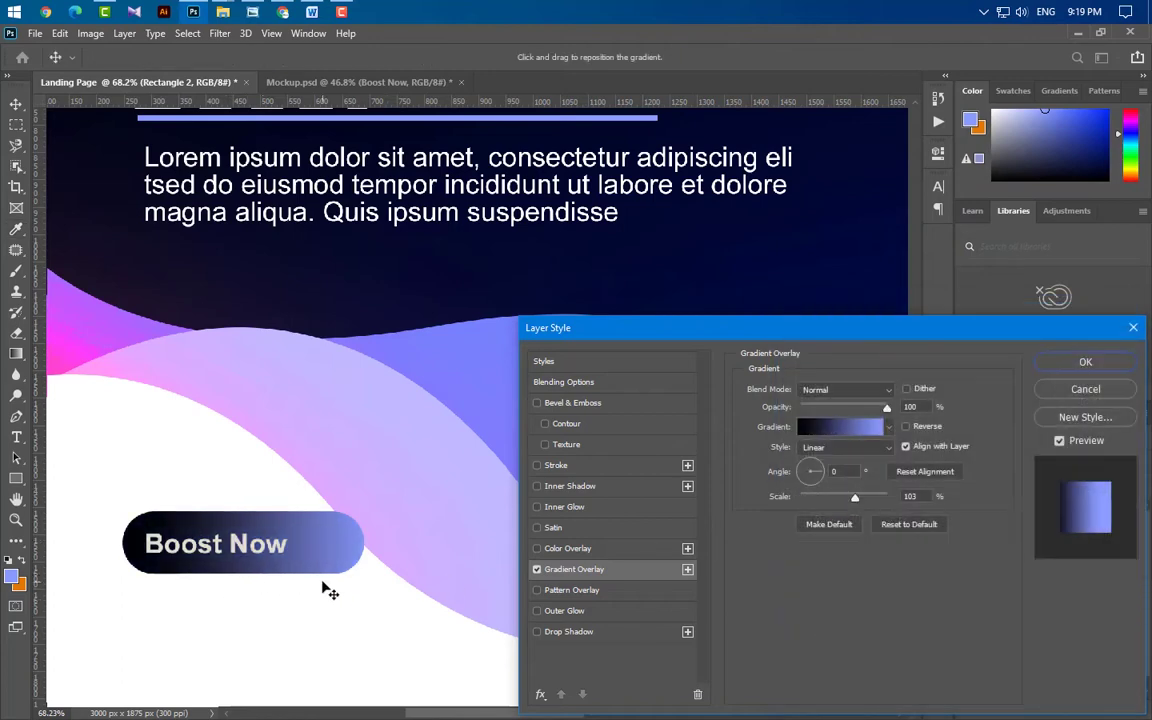
{"action": "left_click", "coordinate": [1084, 363]}
Draw a circle about 76 px across on its own layer inside the button, right of the "Boost Now" text
{"action": "right_click", "coordinate": [16, 480]}
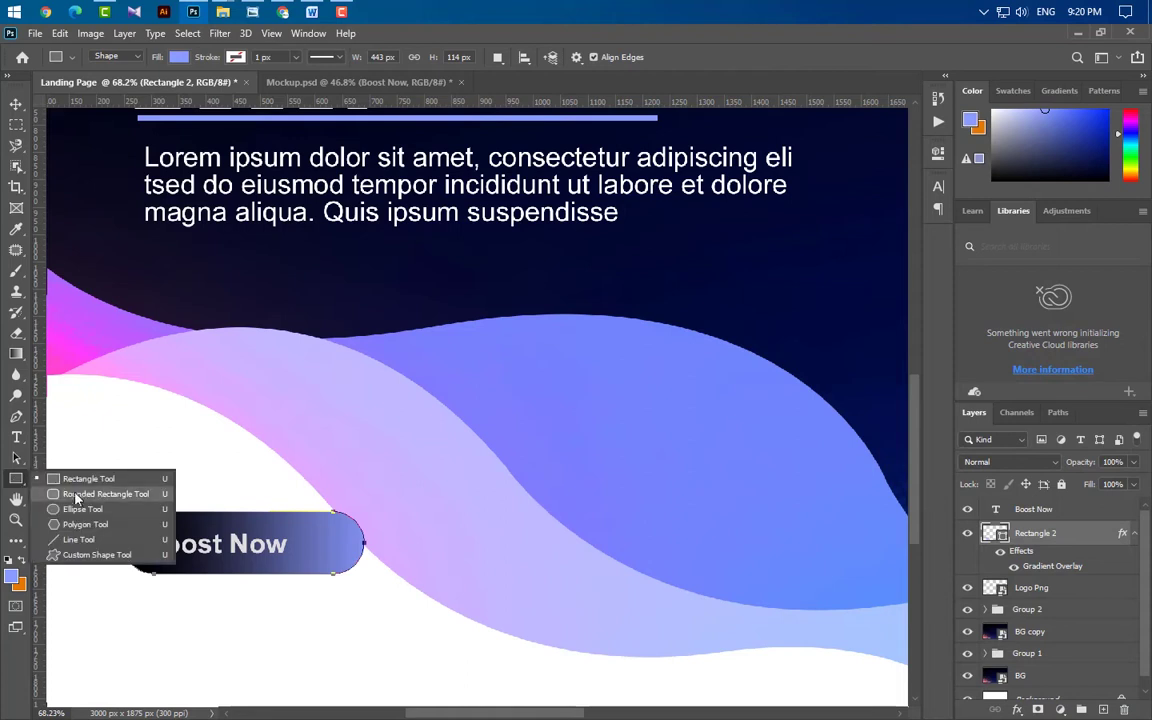
{"action": "left_click", "coordinate": [75, 510]}
{"action": "left_click", "coordinate": [1103, 710]}
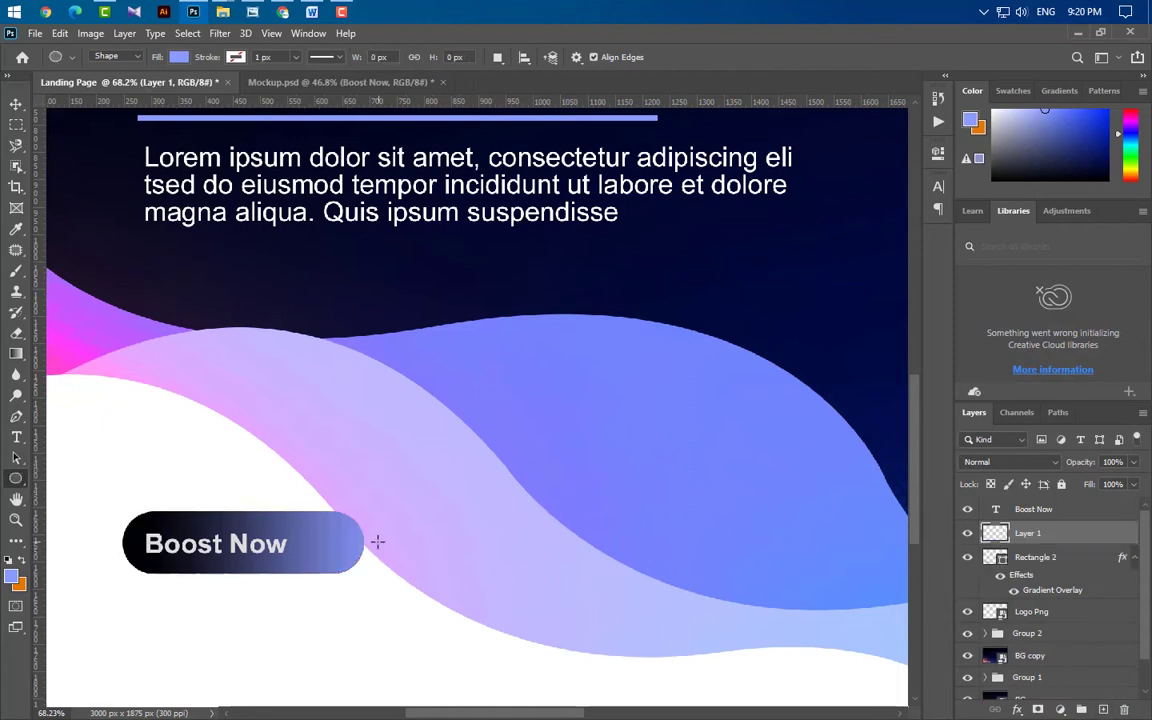
{"action": "left_click_drag", "start_coordinate": [300, 523], "coordinate": [370, 562]}
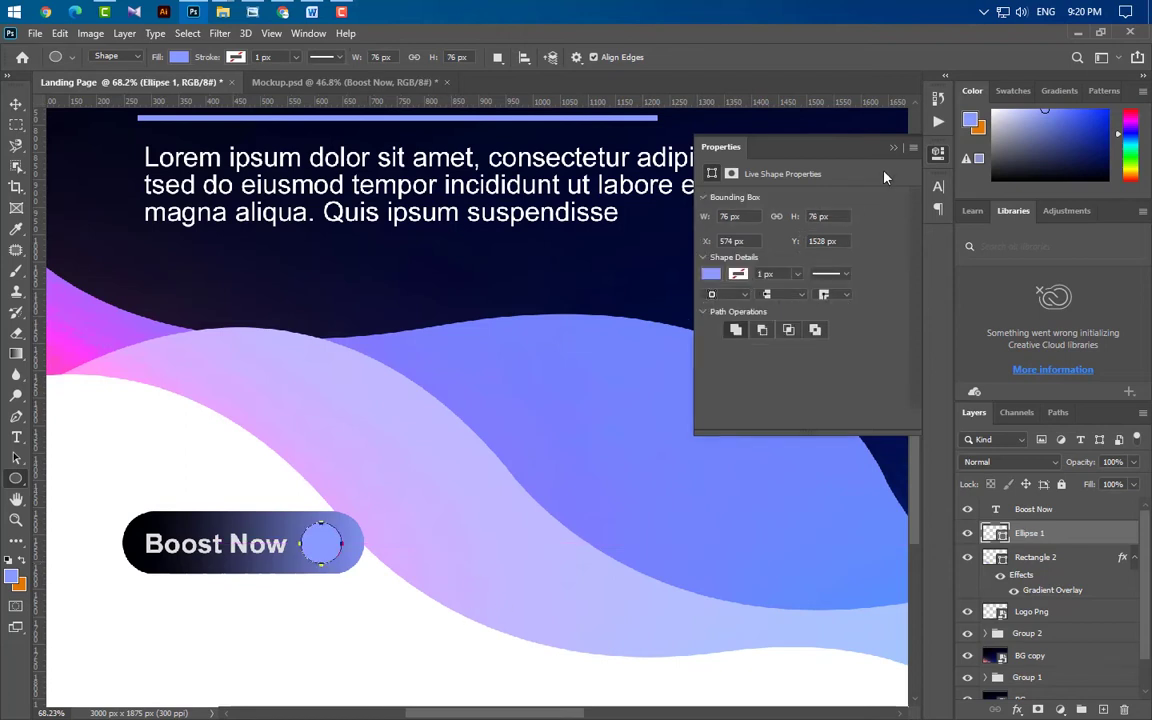
{"action": "left_click", "coordinate": [804, 134]}
{"action": "key", "text": "v"}
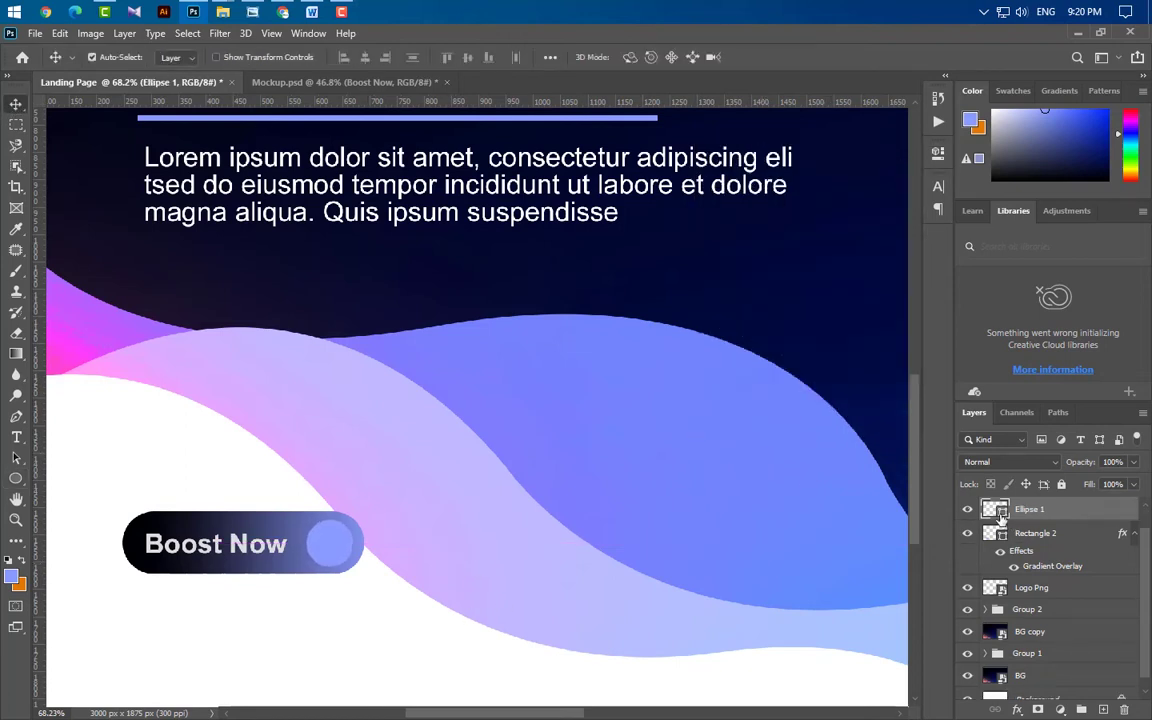
Recolour the button's circle with the near-black navy sampled from the dark page background
{"action": "double_click", "coordinate": [1001, 512]}
{"action": "left_click", "coordinate": [129, 190]}
{"action": "left_click", "coordinate": [1091, 186]}
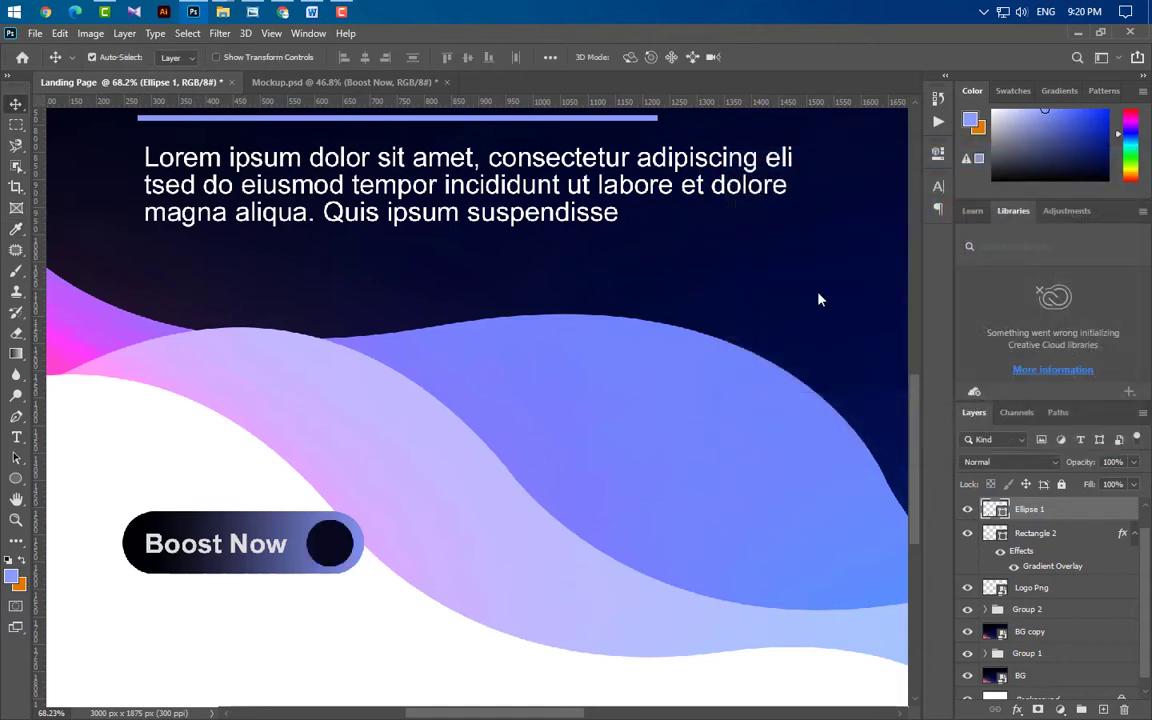
Place the left-direction-pngrepo-com arrow icon from File Explorer's "New folder" into the landing page and flip it horizontally
{"action": "mouse_move", "coordinate": [224, 12]}
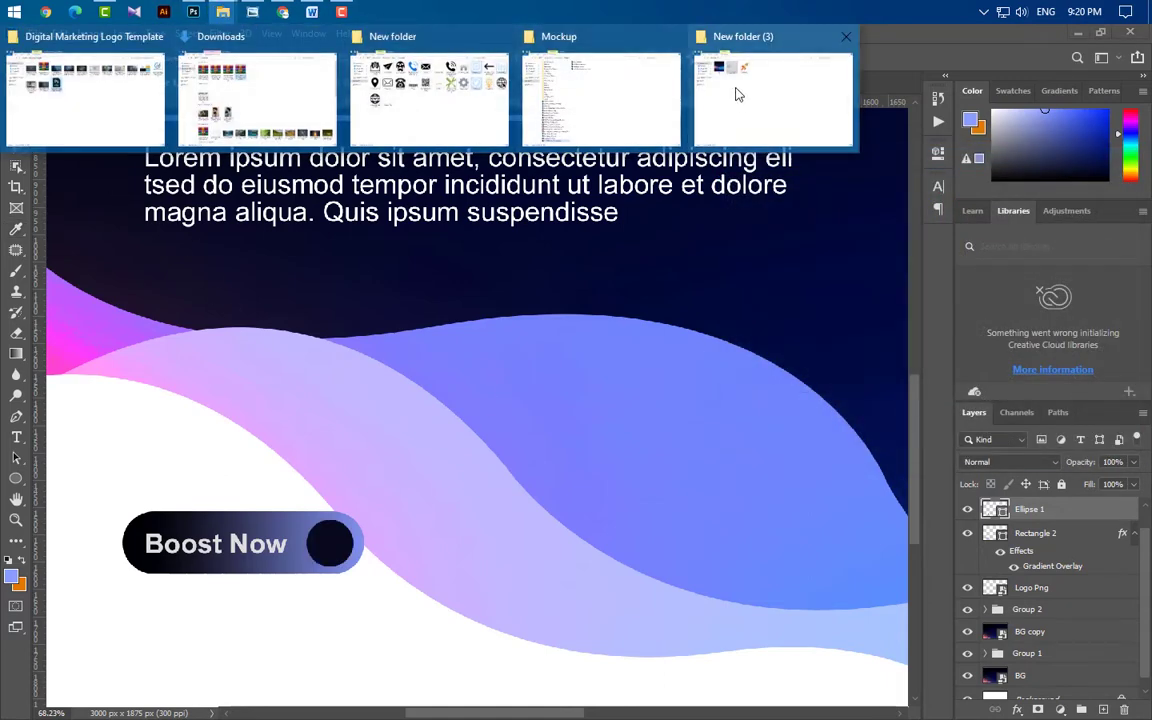
{"action": "left_click", "coordinate": [393, 80]}
{"action": "left_click_drag", "start_coordinate": [1008, 145], "coordinate": [350, 378]}
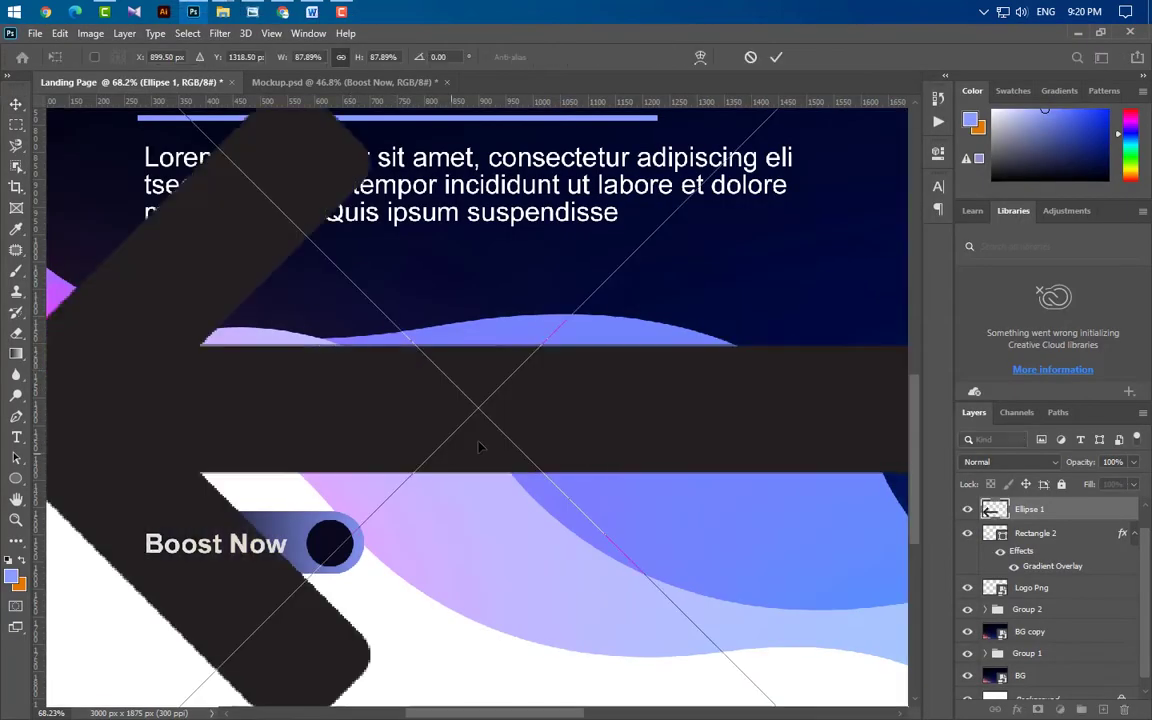
{"action": "right_click", "coordinate": [528, 370]}
{"action": "left_click", "coordinate": [597, 611]}
Scale the arrow icon down to about 2.99% and centre it inside the dark circle on the button
{"action": "scroll", "coordinate": [532, 599], "scroll_direction": "down", "scroll_amount": 2}
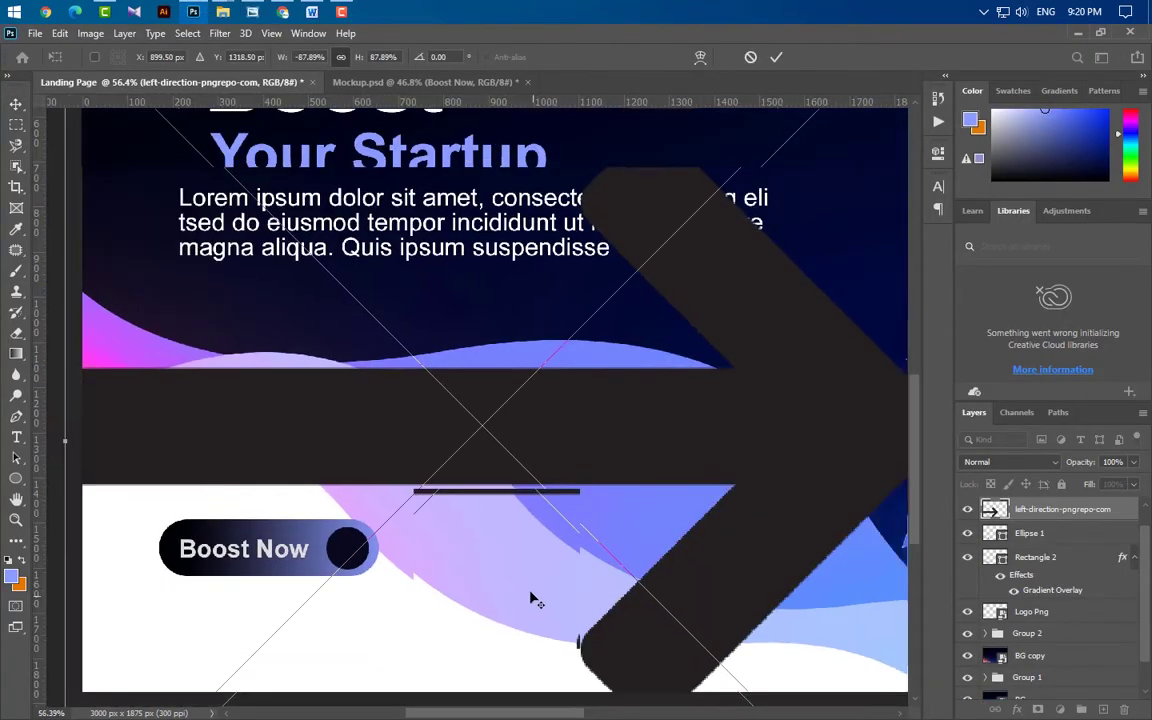
{"action": "left_click_drag", "start_coordinate": [62, 440], "coordinate": [328, 608]}
{"action": "scroll", "coordinate": [328, 608], "scroll_direction": "up", "scroll_amount": 2}
{"action": "scroll", "coordinate": [328, 608], "scroll_direction": "up", "scroll_amount": 3}
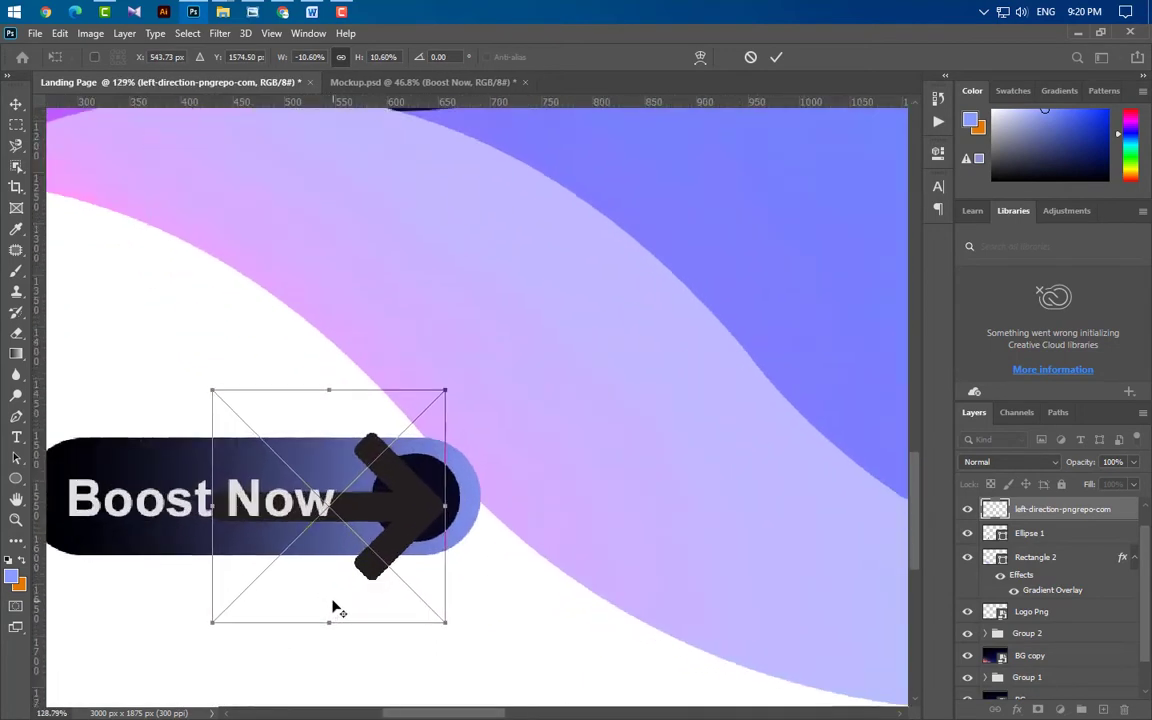
{"action": "left_click_drag", "start_coordinate": [427, 498], "coordinate": [429, 488]}
{"action": "left_click_drag", "start_coordinate": [188, 477], "coordinate": [388, 485]}
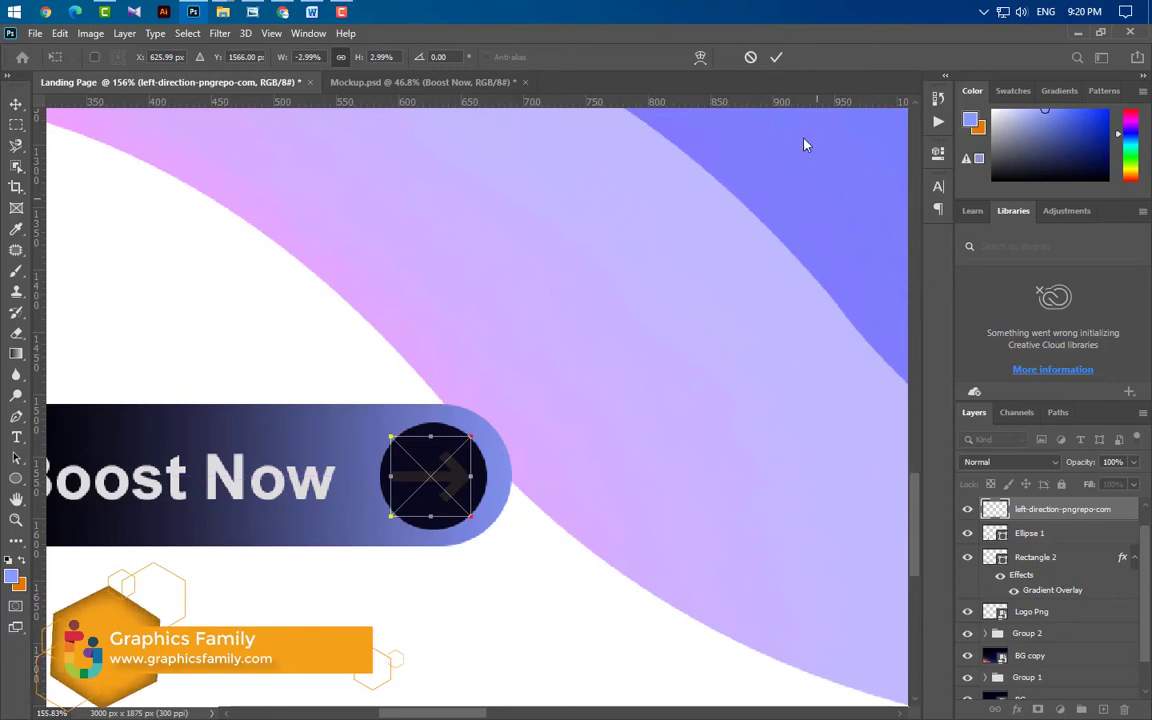
{"action": "left_click", "coordinate": [776, 57]}
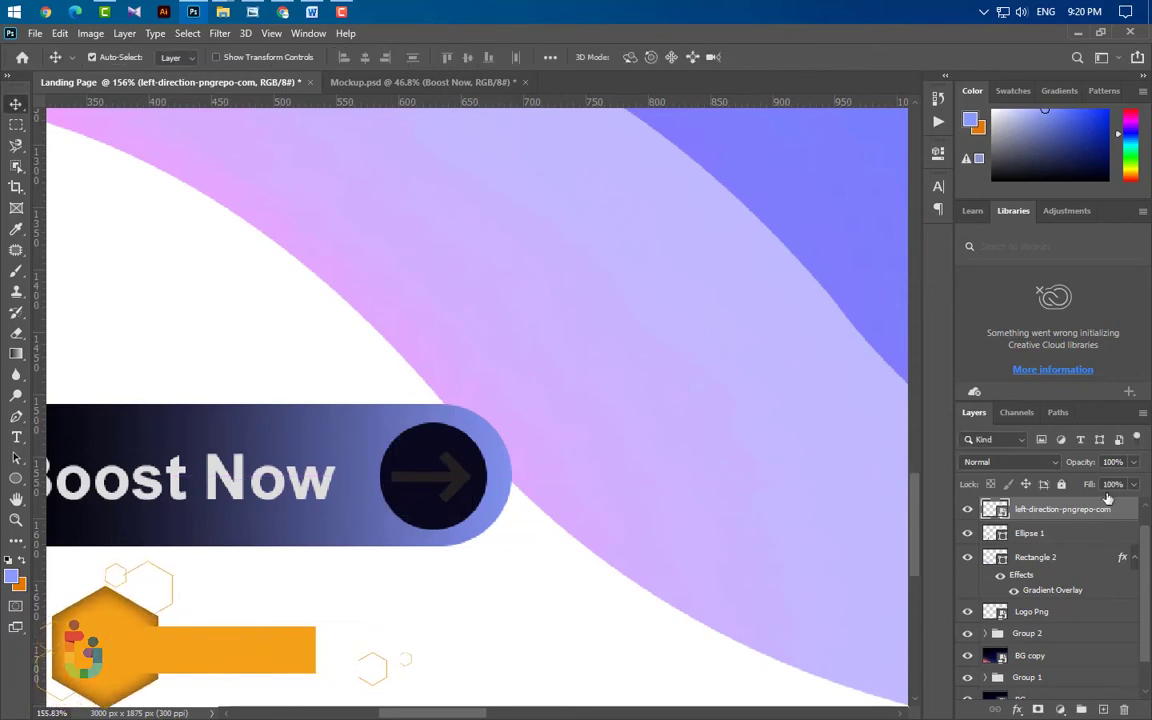
Apply a Color Overlay to the arrow icon using white sampled from the bottom wave
{"action": "double_click", "coordinate": [1104, 535]}
{"action": "left_click", "coordinate": [568, 548]}
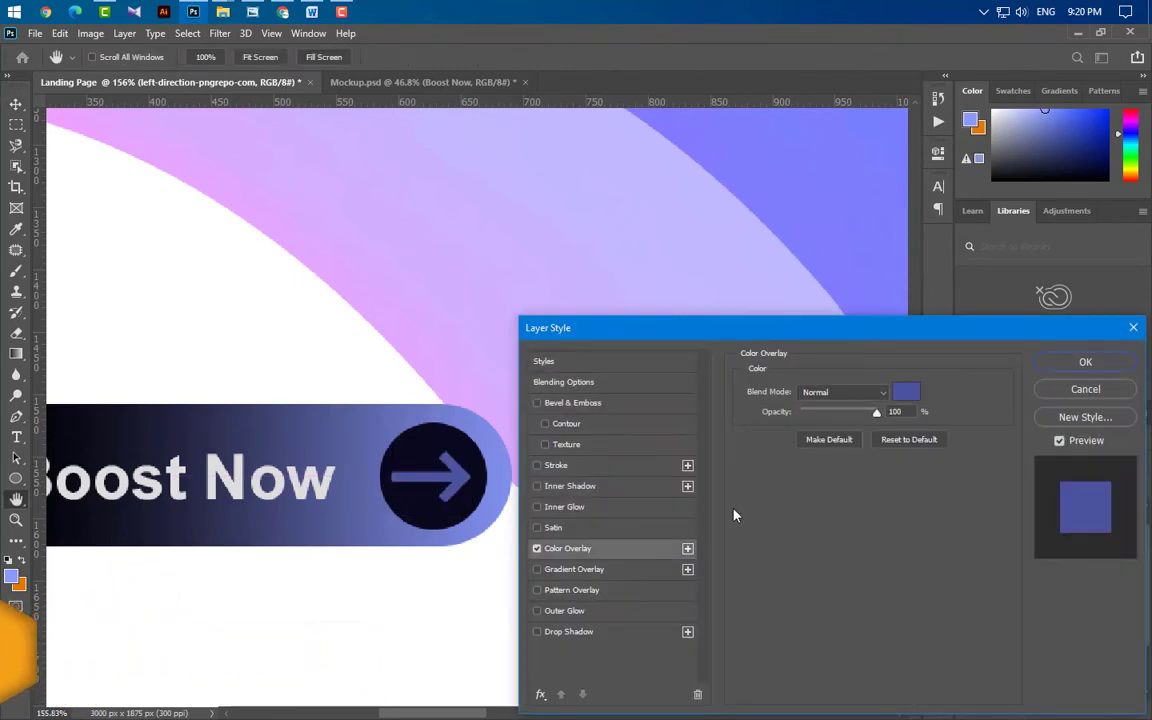
{"action": "left_click", "coordinate": [905, 391]}
{"action": "left_click", "coordinate": [352, 347]}
{"action": "left_click", "coordinate": [1091, 185]}
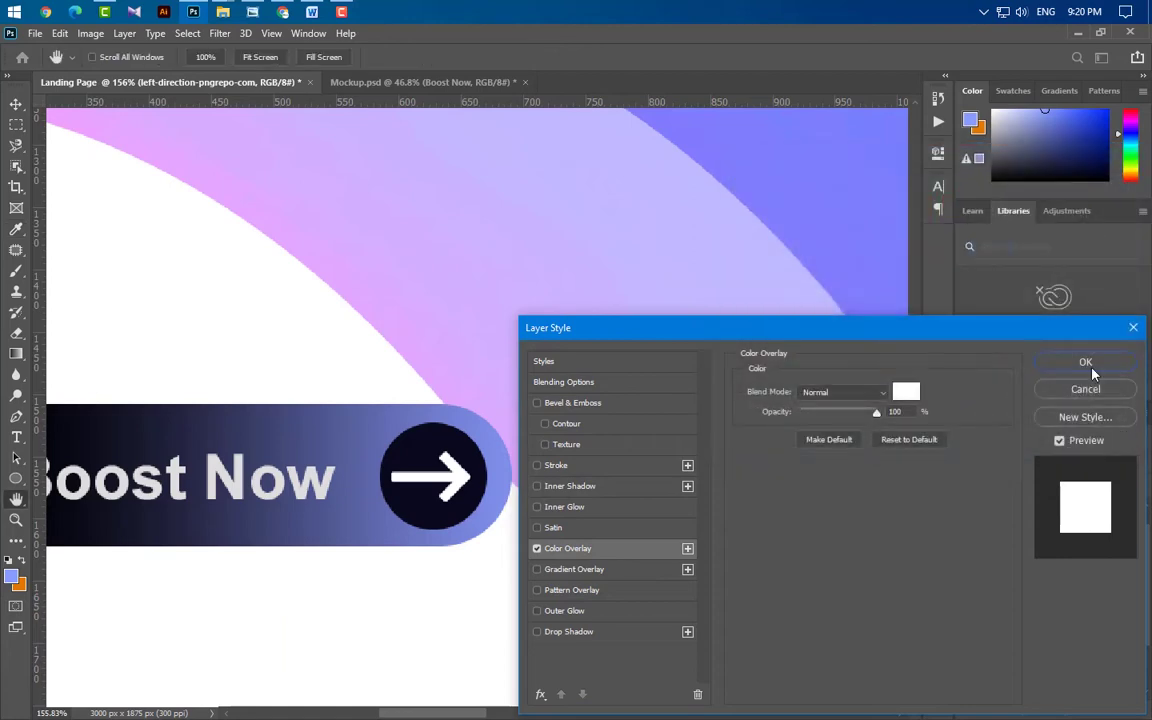
{"action": "left_click", "coordinate": [1088, 361]}
Narrow the gradient button rectangle from its right side to about 95.49% width
{"action": "scroll", "coordinate": [436, 470], "scroll_direction": "down", "scroll_amount": 5}
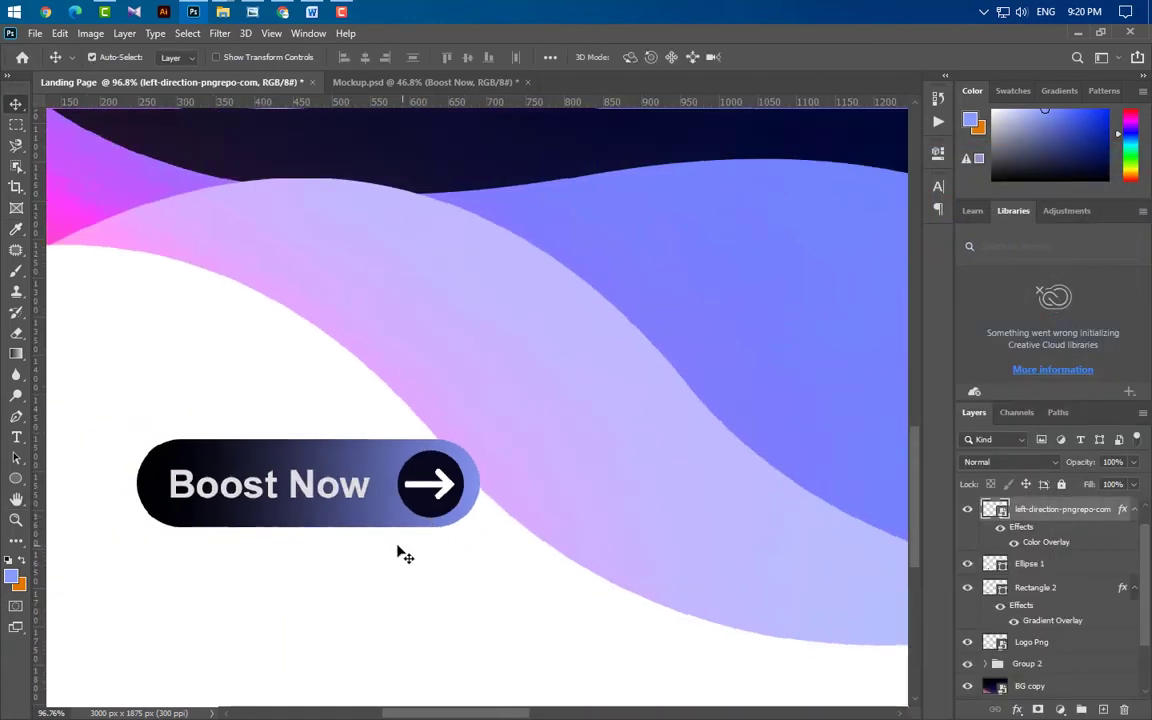
{"action": "left_click", "coordinate": [380, 517]}
{"action": "key", "text": "ctrl+t"}
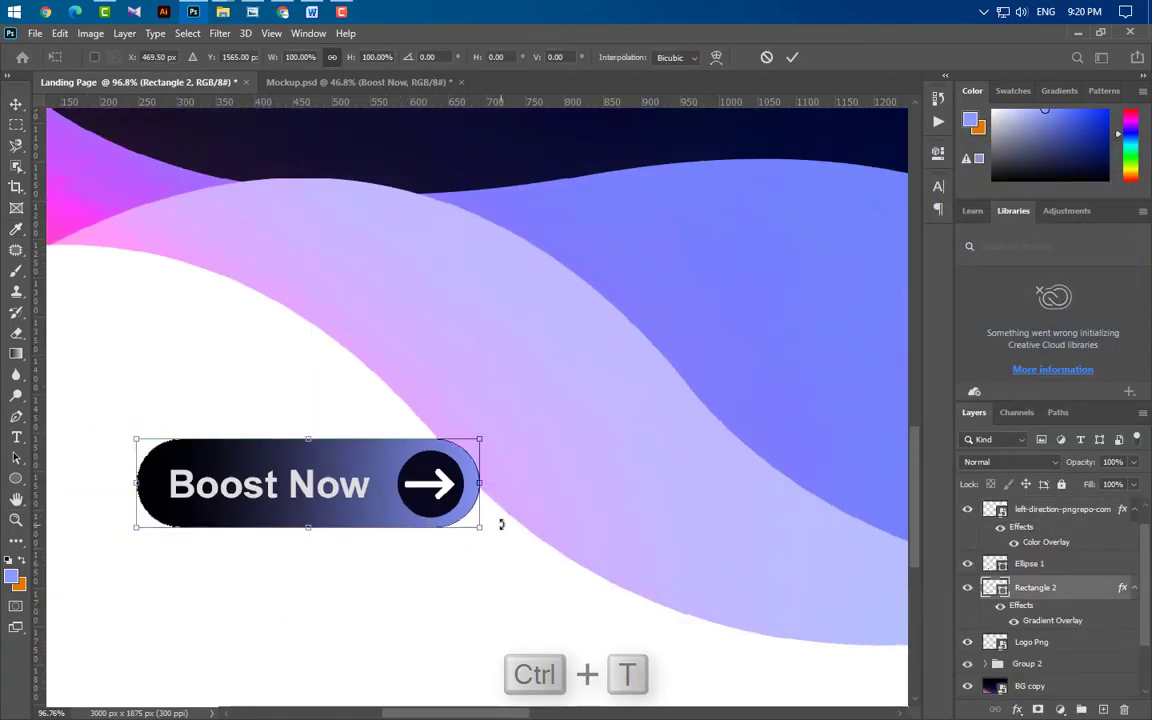
{"action": "left_click_drag", "start_coordinate": [481, 484], "coordinate": [465, 484]}
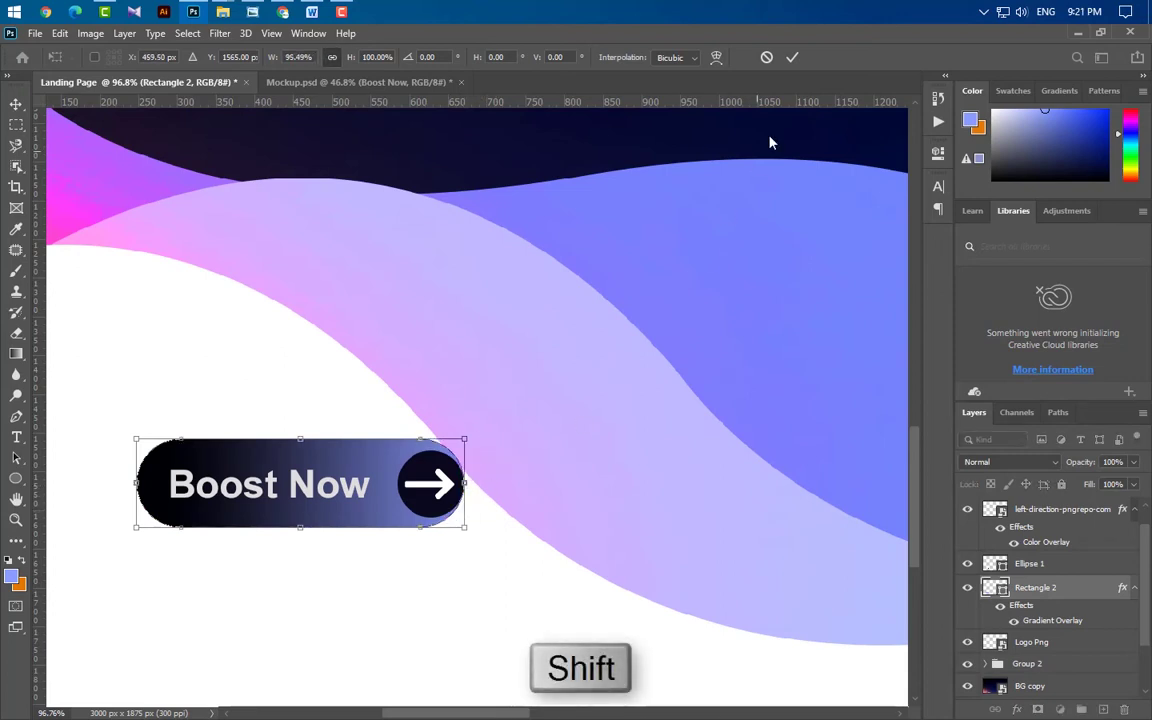
{"action": "left_click", "coordinate": [792, 57]}
Nudge the circle and arrow icon left together so they sit inside the button's right end
{"action": "left_click", "coordinate": [1030, 563]}
{"action": "left_click", "coordinate": [1060, 509], "text": "shift"}
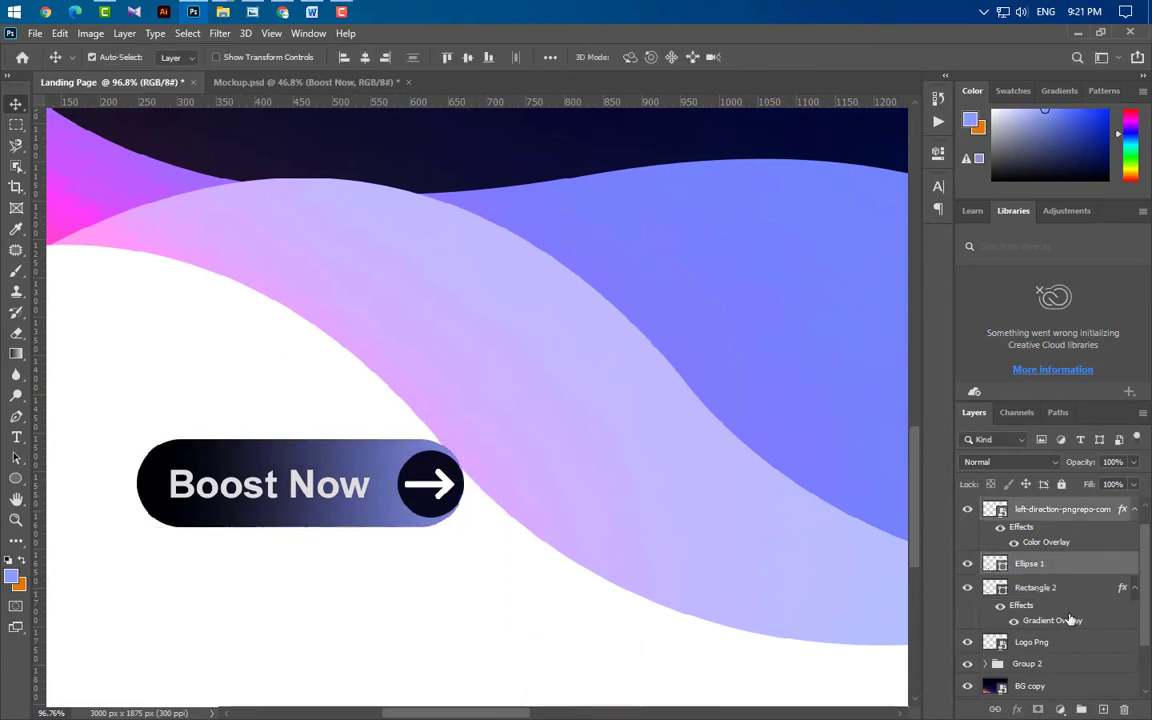
{"action": "key", "text": "shift+Left"}
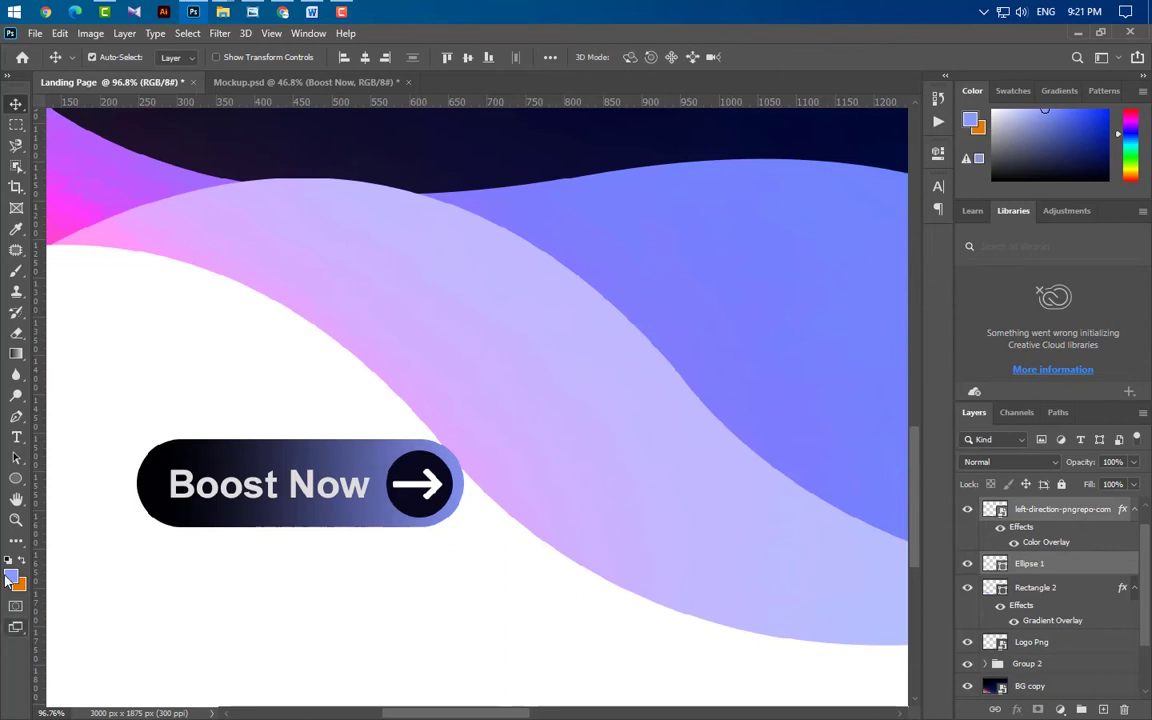
{"action": "left_click", "coordinate": [16, 437]}
{"action": "left_click", "coordinate": [139, 583]}
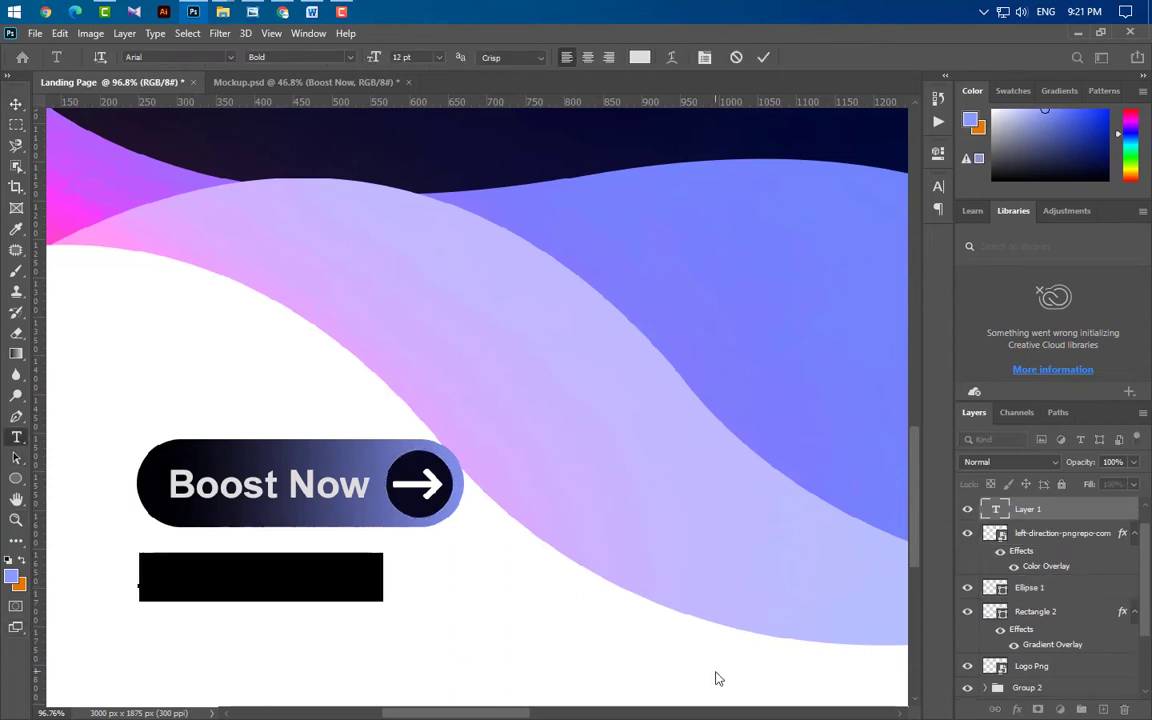
{"action": "type", "text": "www"}
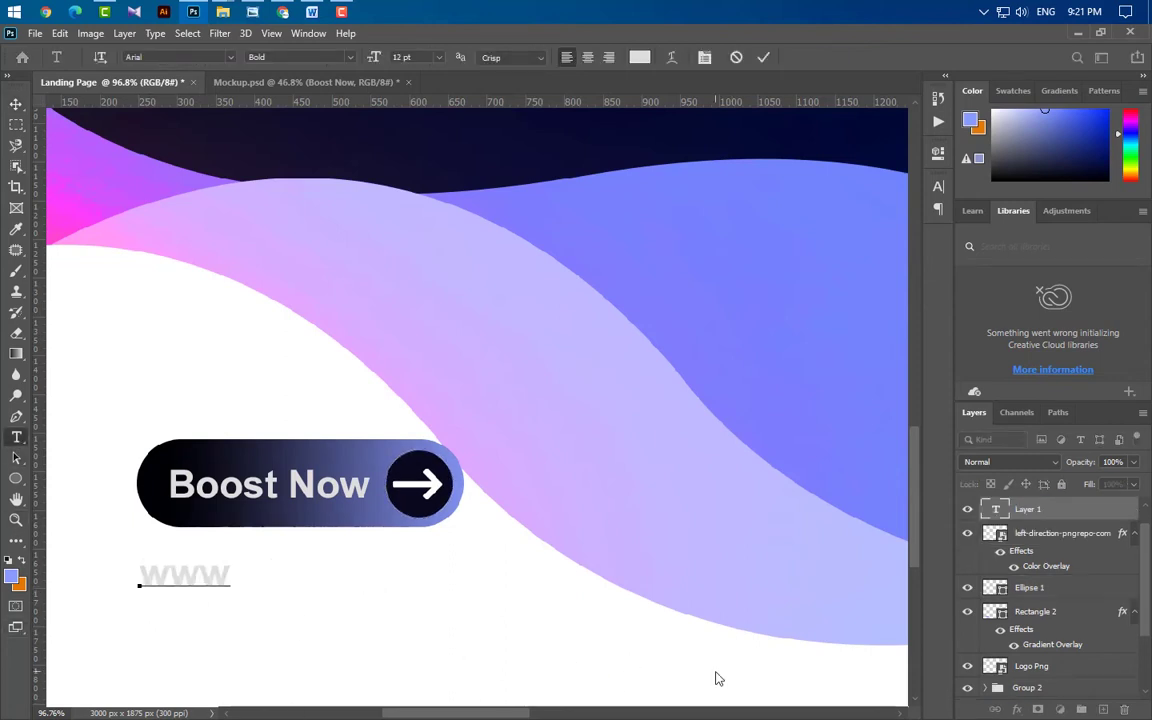
{"action": "type", "text": ".gra"}
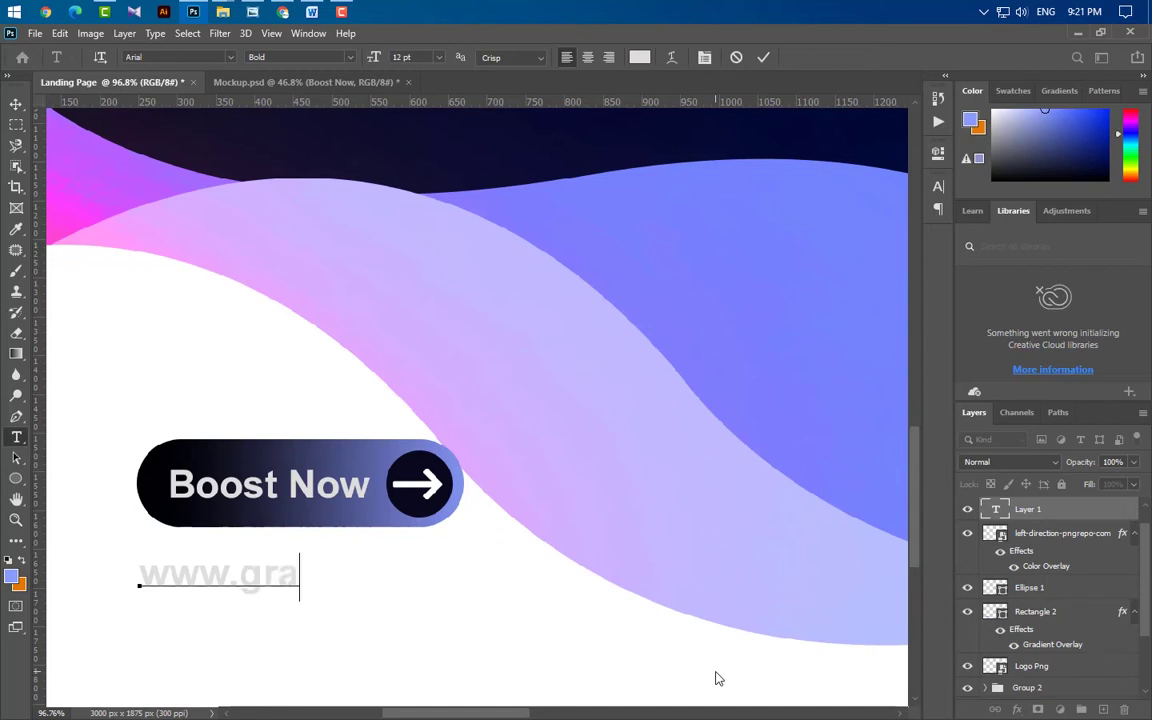
{"action": "type", "text": "phics"}
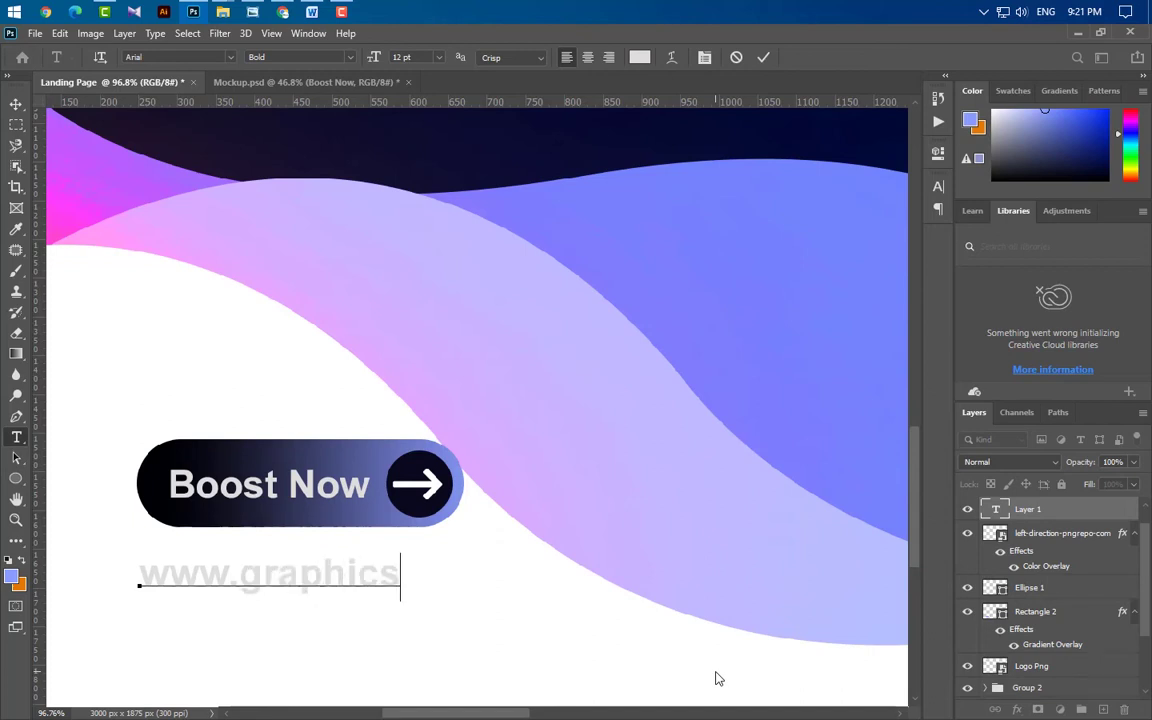
{"action": "type", "text": "family"}
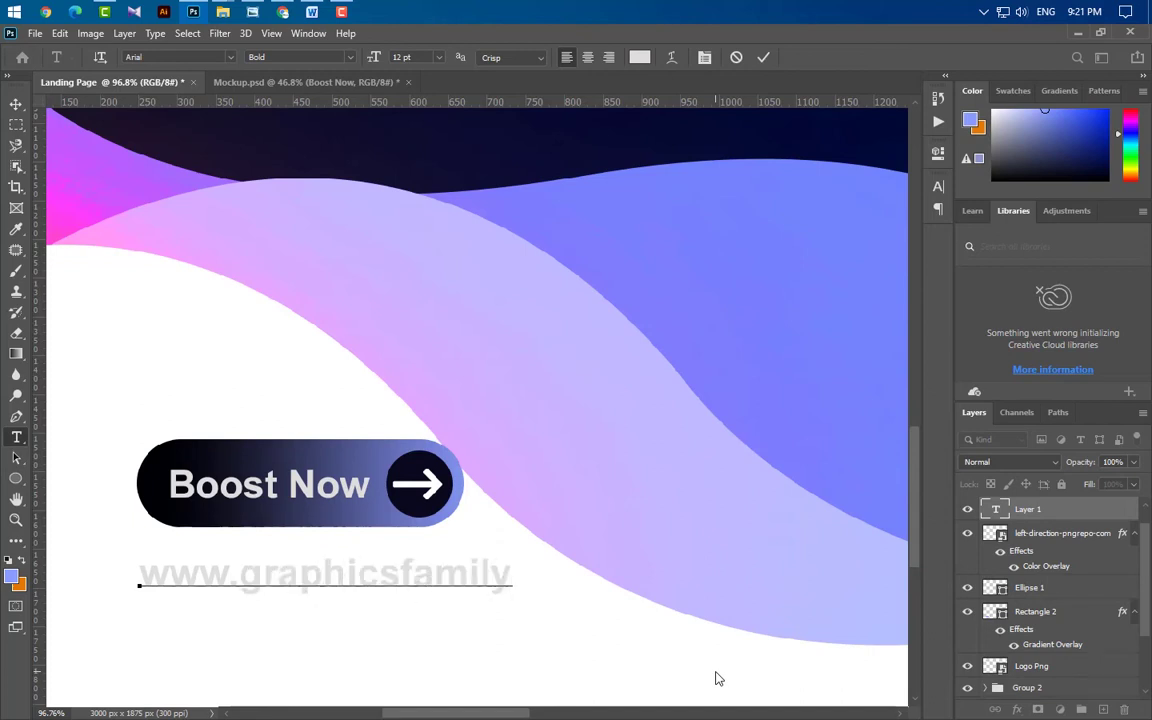
{"action": "type", "text": ".com"}
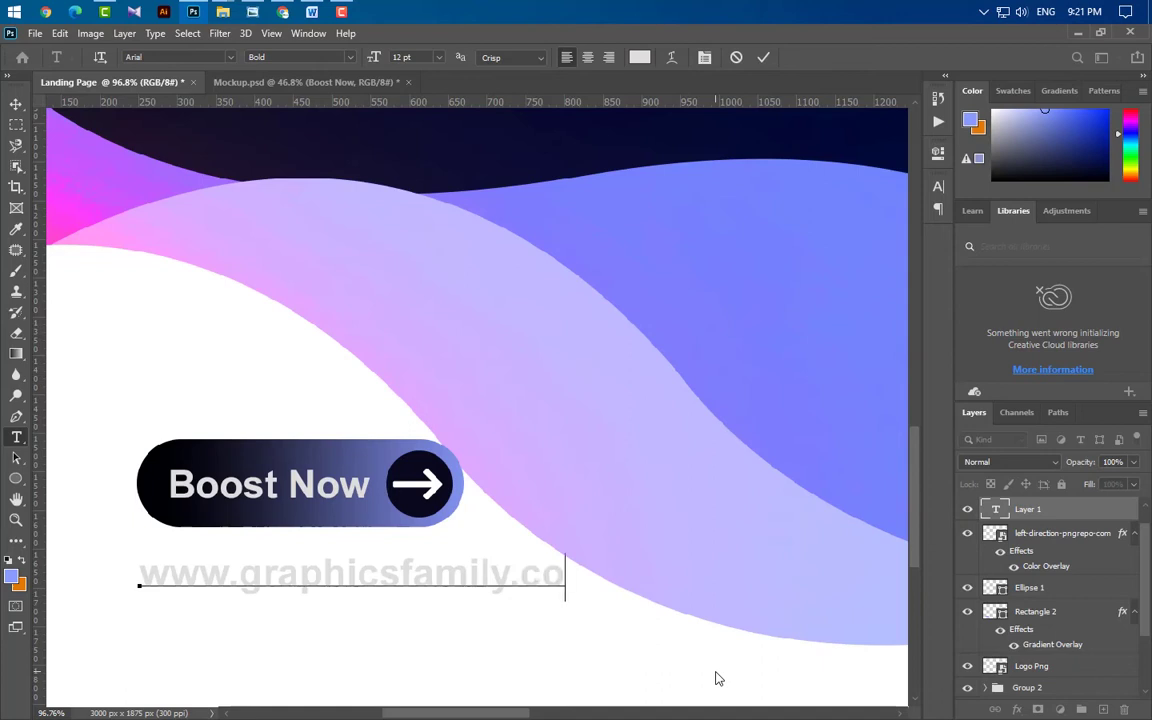
{"action": "left_click", "coordinate": [763, 58]}
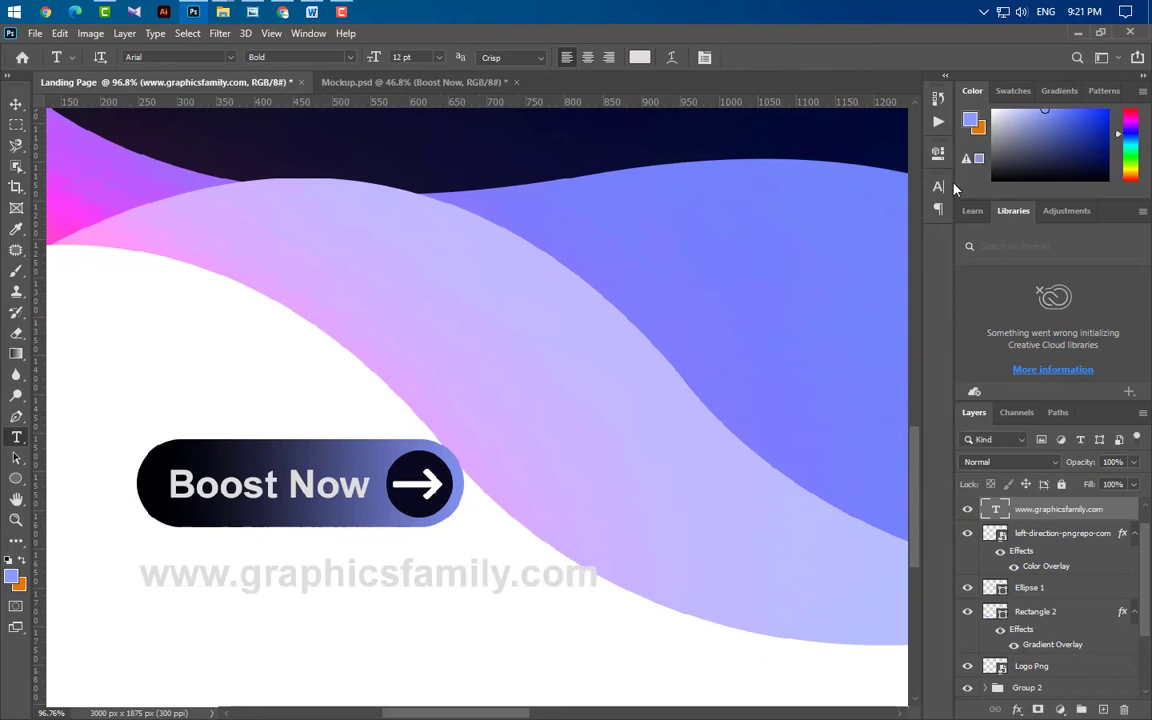
Format the website address text as 14 pt Regular in near-black #000105 sampled from the button's dark end
{"action": "left_click", "coordinate": [938, 187]}
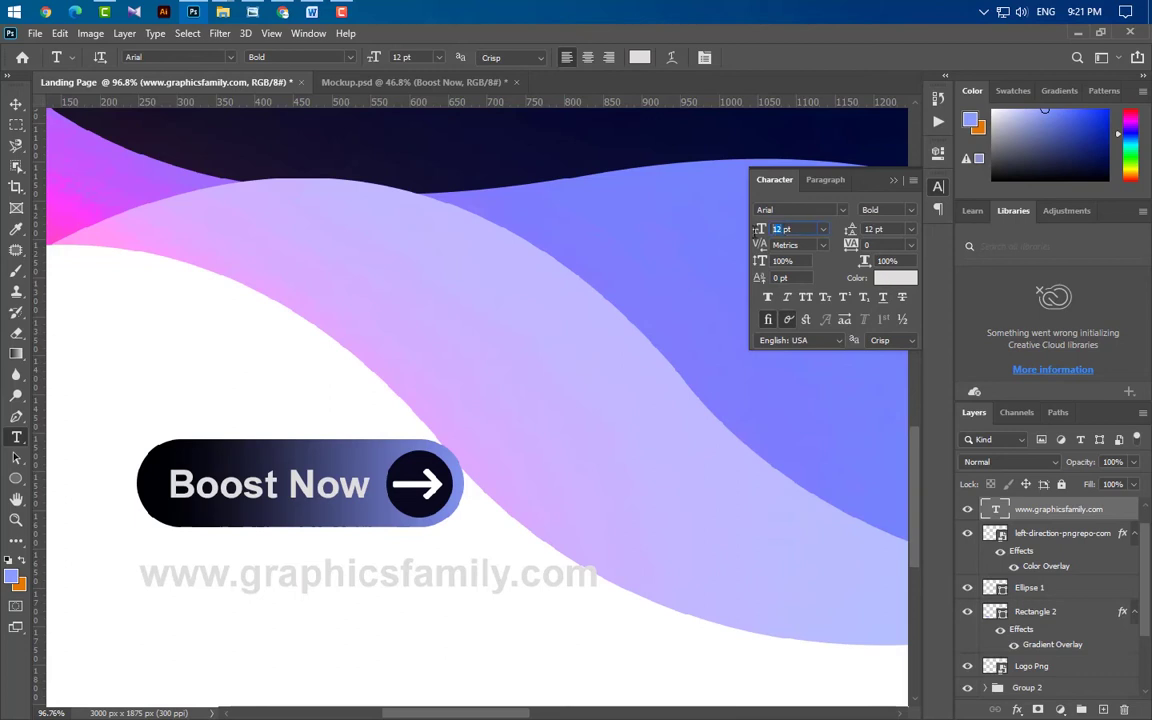
{"action": "key", "text": "Return"}
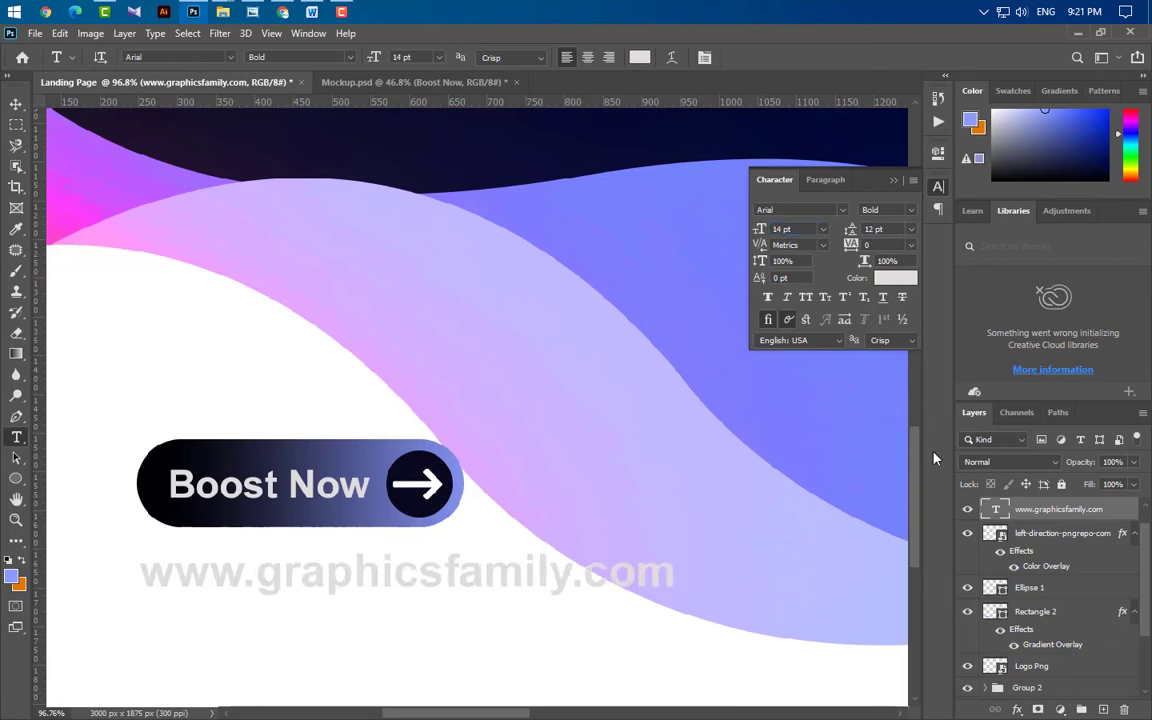
{"action": "left_click", "coordinate": [886, 210]}
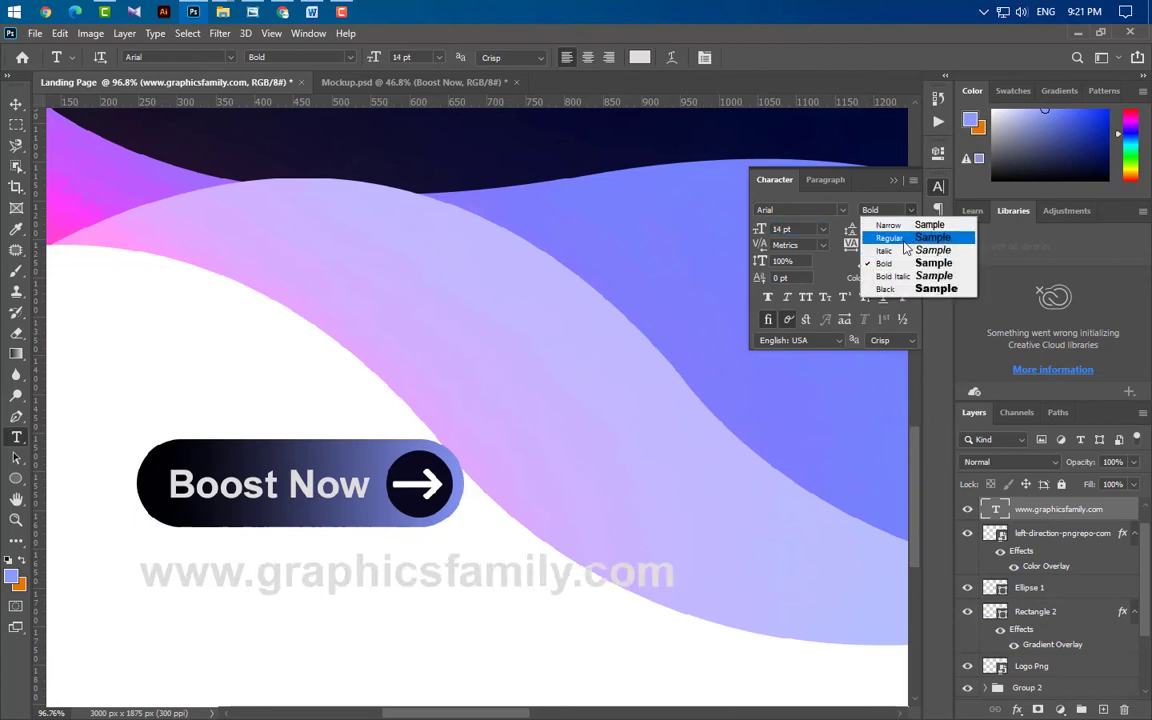
{"action": "left_click", "coordinate": [893, 238]}
{"action": "left_click", "coordinate": [896, 278]}
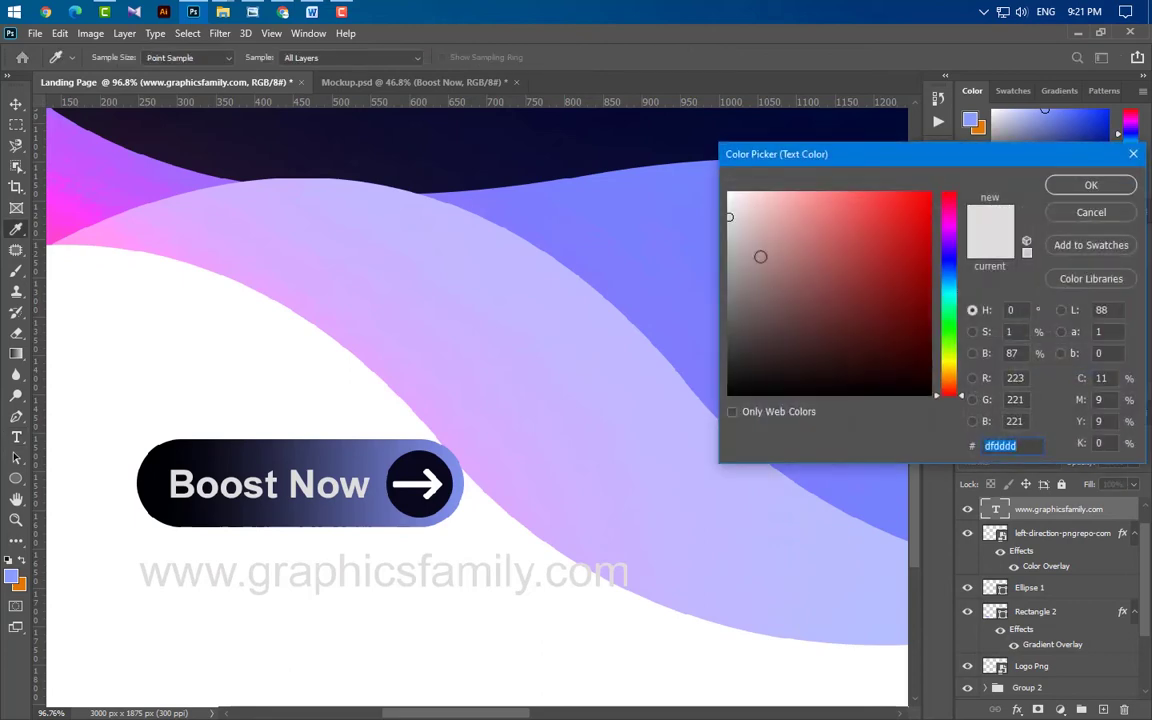
{"action": "left_click", "coordinate": [152, 469]}
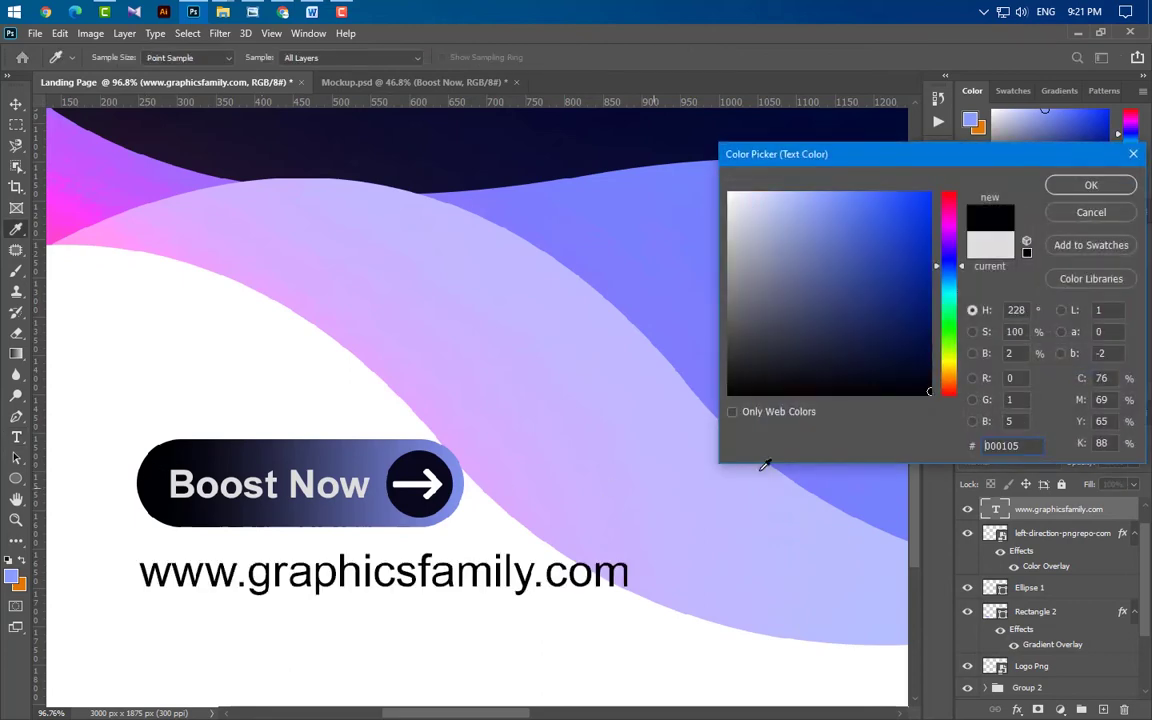
{"action": "key", "text": "Return"}
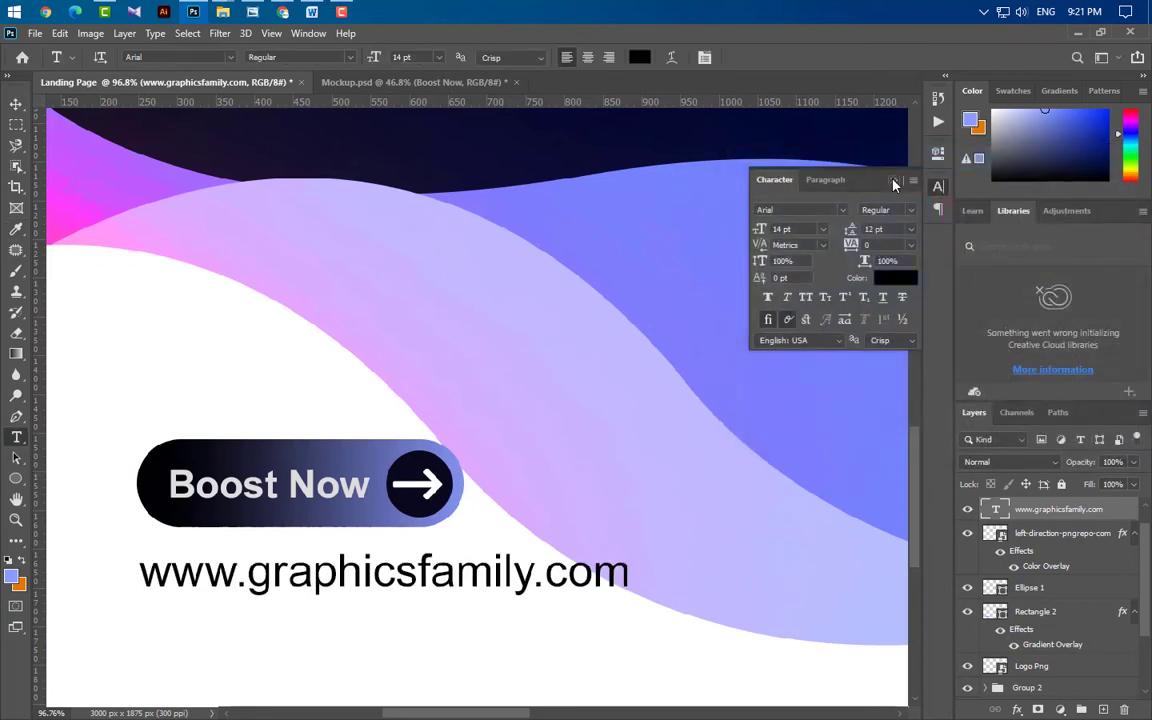
{"action": "left_click", "coordinate": [894, 183]}
Group the website address, arrow icon, circle, button rectangle and "Boost Now" text layers together
{"action": "scroll", "coordinate": [409, 620], "scroll_direction": "down", "scroll_amount": 5}
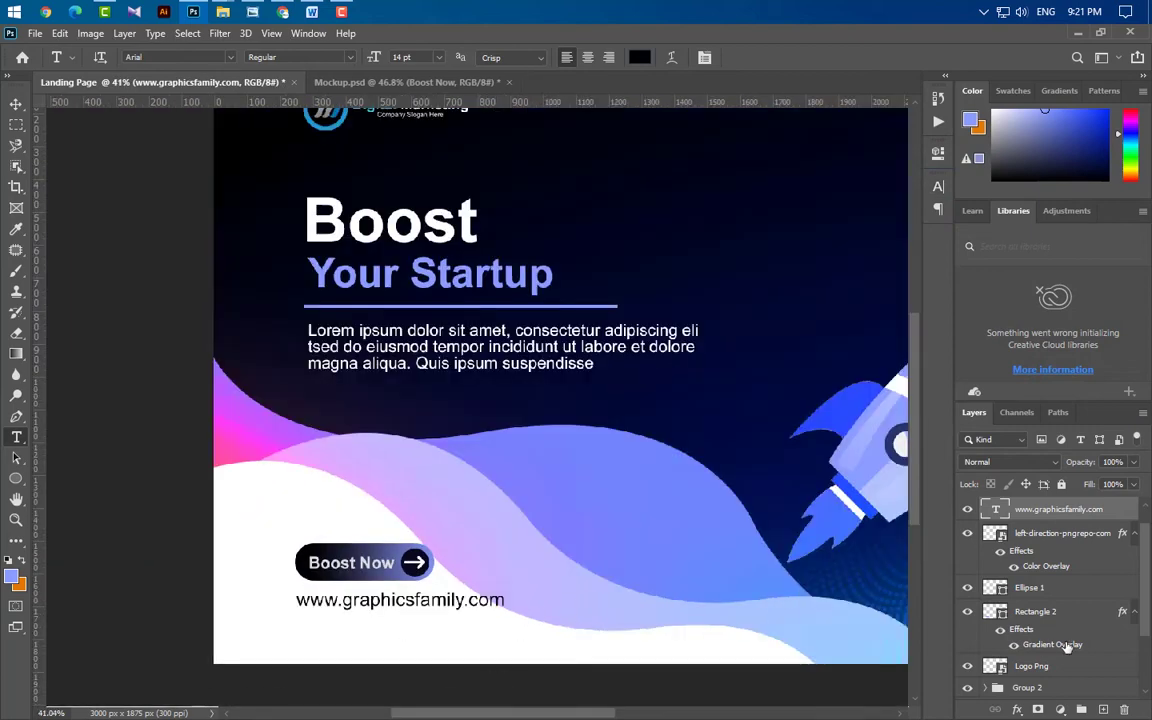
{"action": "left_click", "coordinate": [1048, 535], "text": "ctrl"}
{"action": "left_click", "coordinate": [1052, 588], "text": "ctrl"}
{"action": "left_click", "coordinate": [1052, 611], "text": "ctrl"}
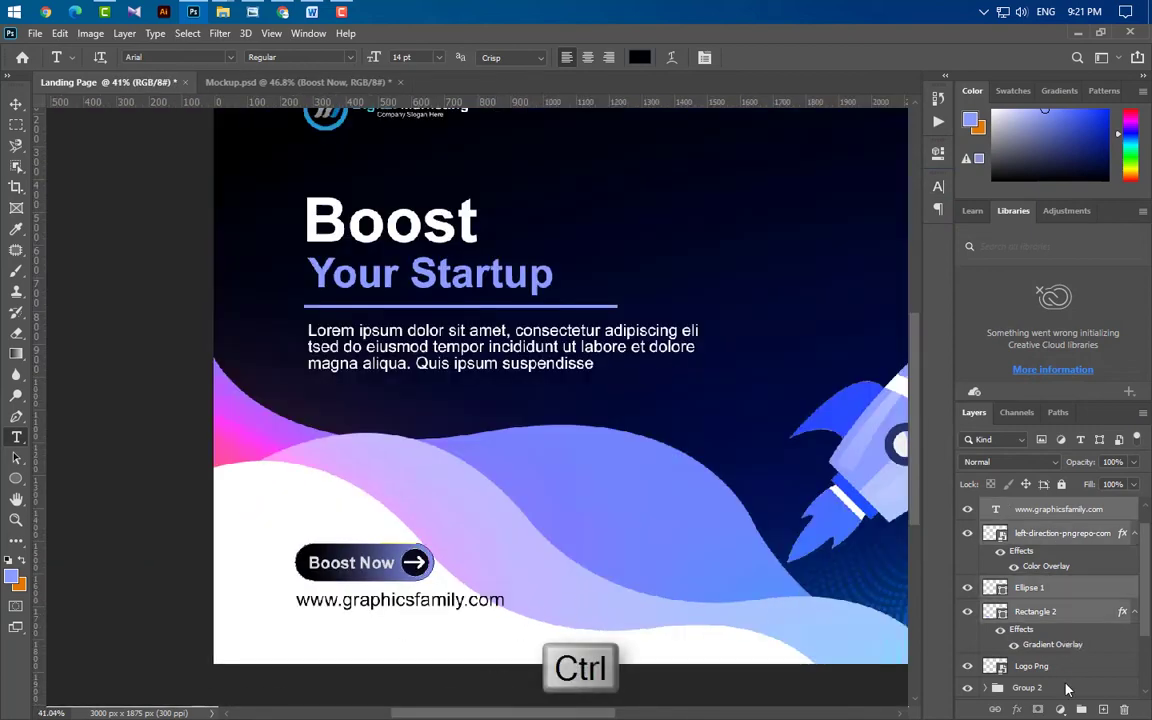
{"action": "scroll", "coordinate": [1075, 664], "scroll_direction": "up", "scroll_amount": 1}
{"action": "left_click", "coordinate": [1070, 513], "text": "ctrl"}
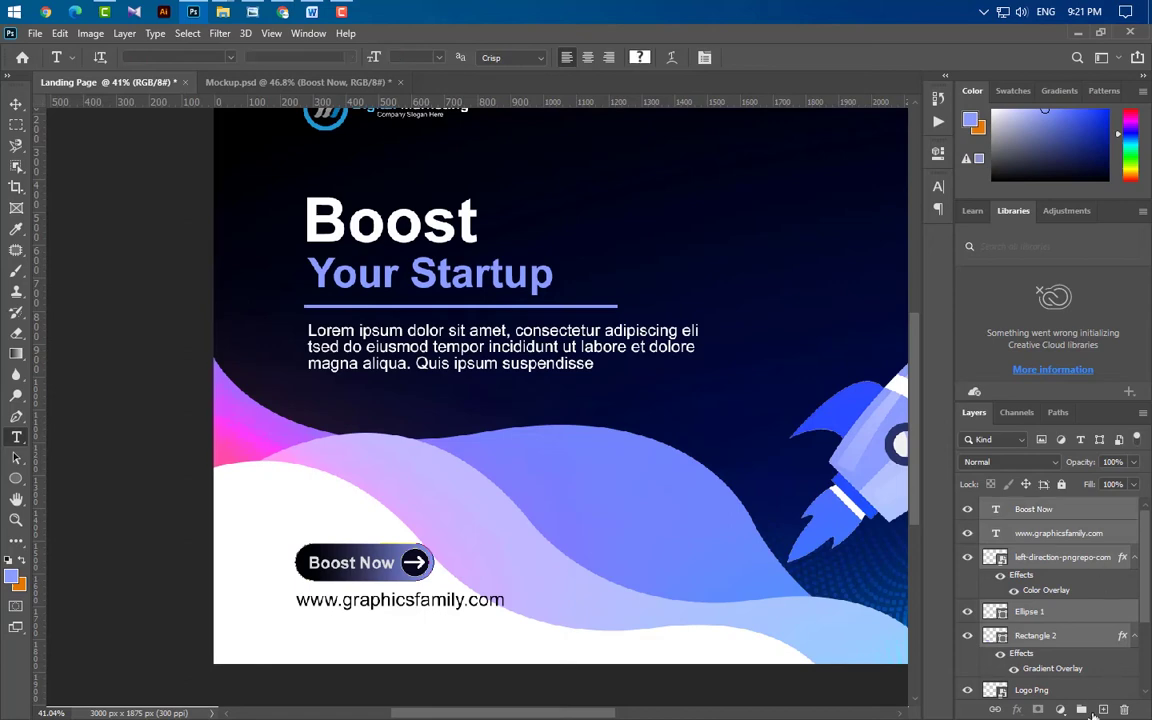
{"action": "left_click", "coordinate": [1081, 709]}
Nudge the grouped button and website address slightly down on the page
{"action": "left_click", "coordinate": [16, 103]}
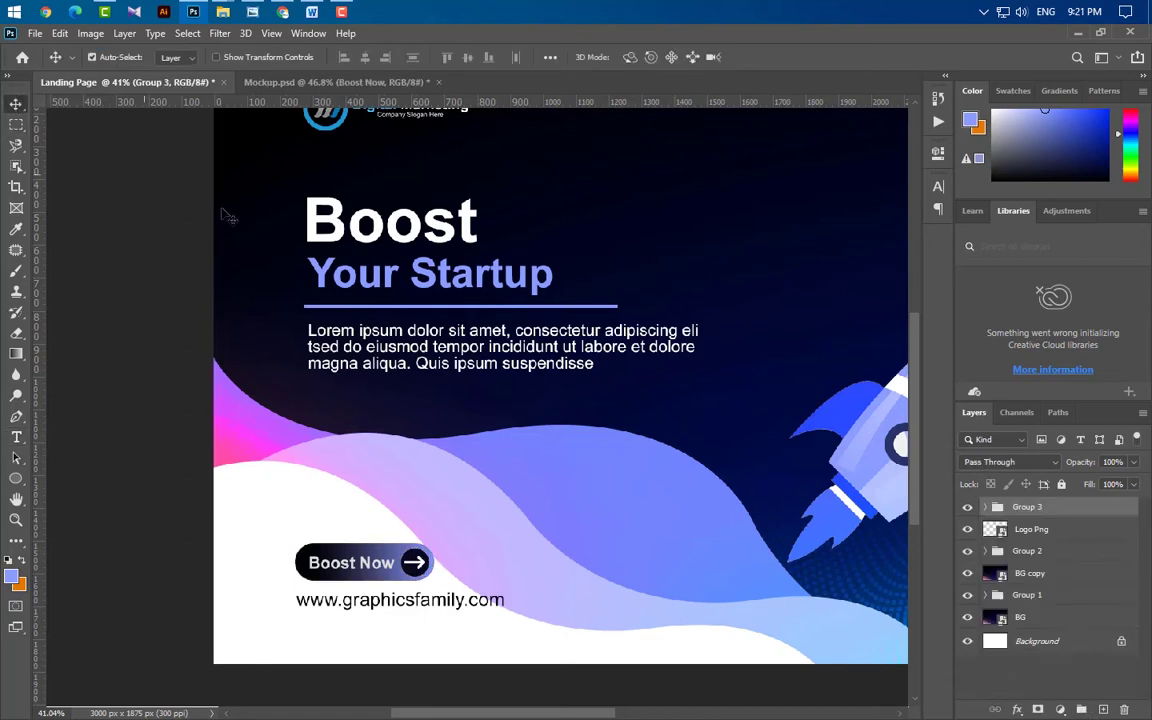
{"action": "key", "text": "shift+Down"}
{"action": "key", "text": "shift+Down"}
{"action": "key", "text": "shift+Down"}
{"action": "key", "text": "shift+Down"}
{"action": "scroll", "coordinate": [650, 356], "scroll_direction": "down", "scroll_amount": 3}
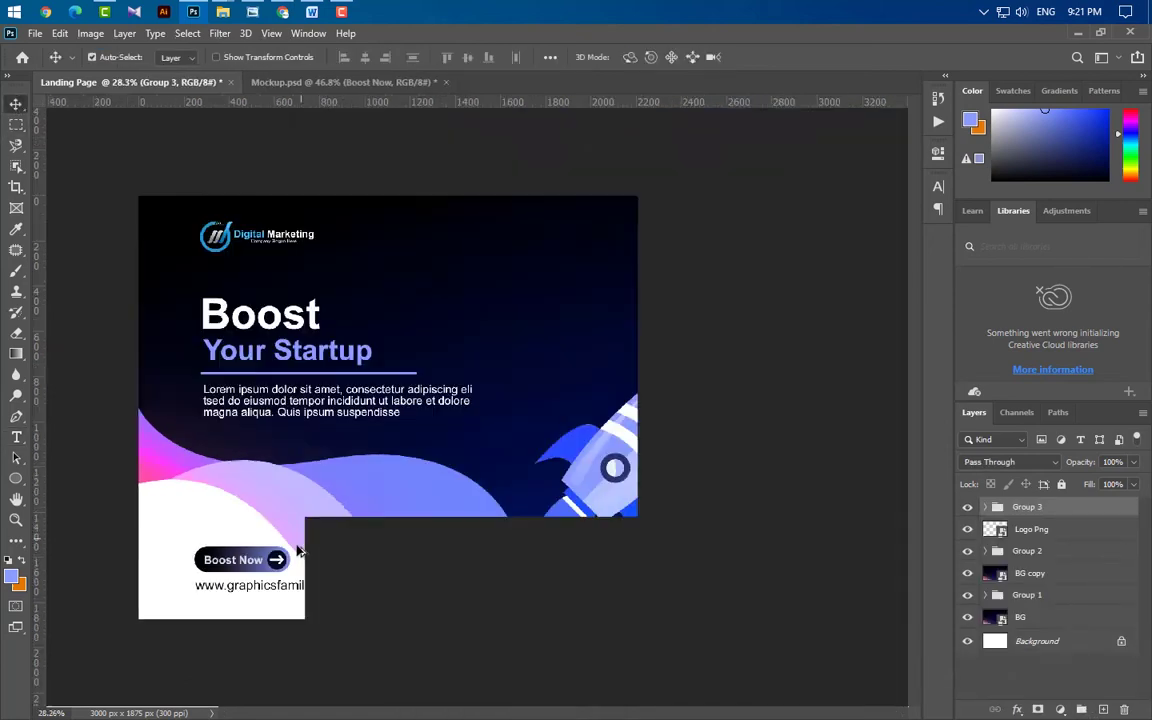
Add a white text layer reading "About" in the header, to the right of the logo
{"action": "scroll", "coordinate": [600, 186], "scroll_direction": "up", "scroll_amount": 3}
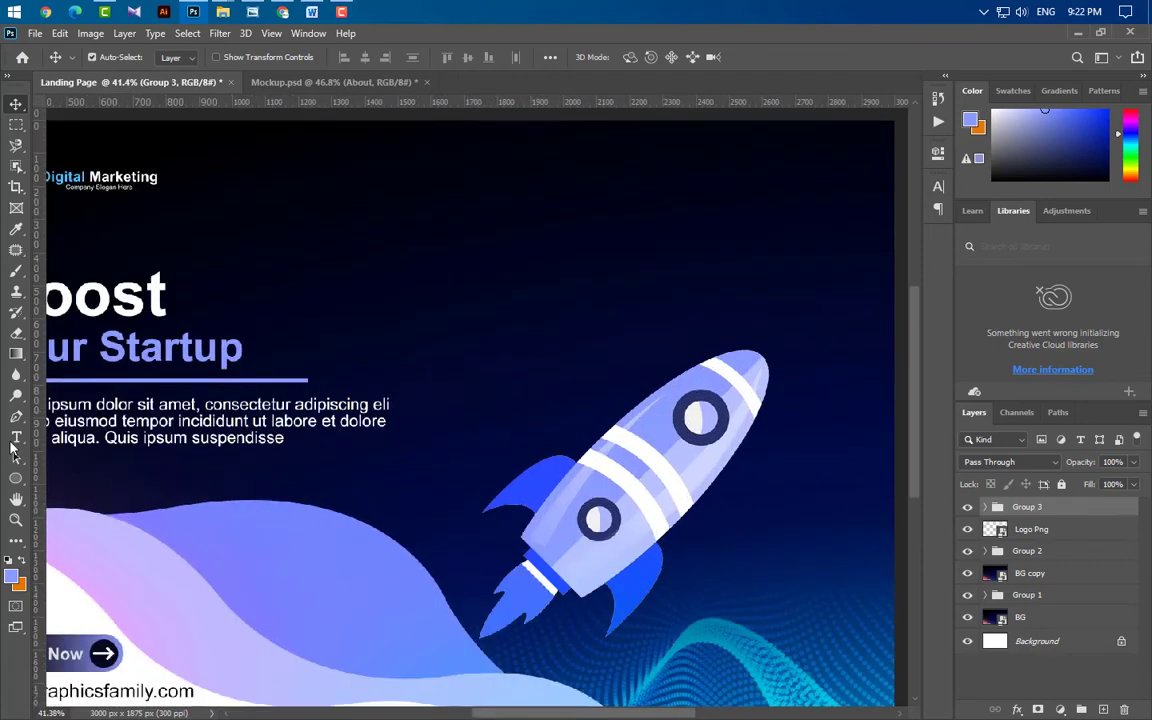
{"action": "left_click", "coordinate": [16, 438]}
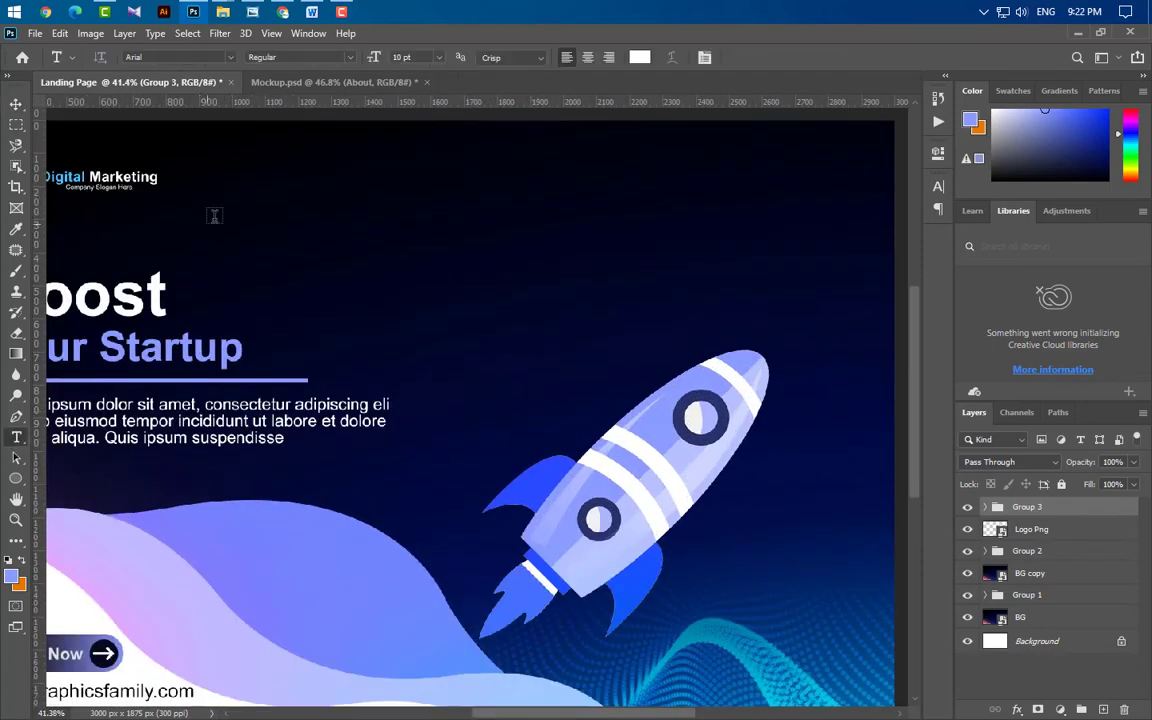
{"action": "left_click", "coordinate": [259, 181]}
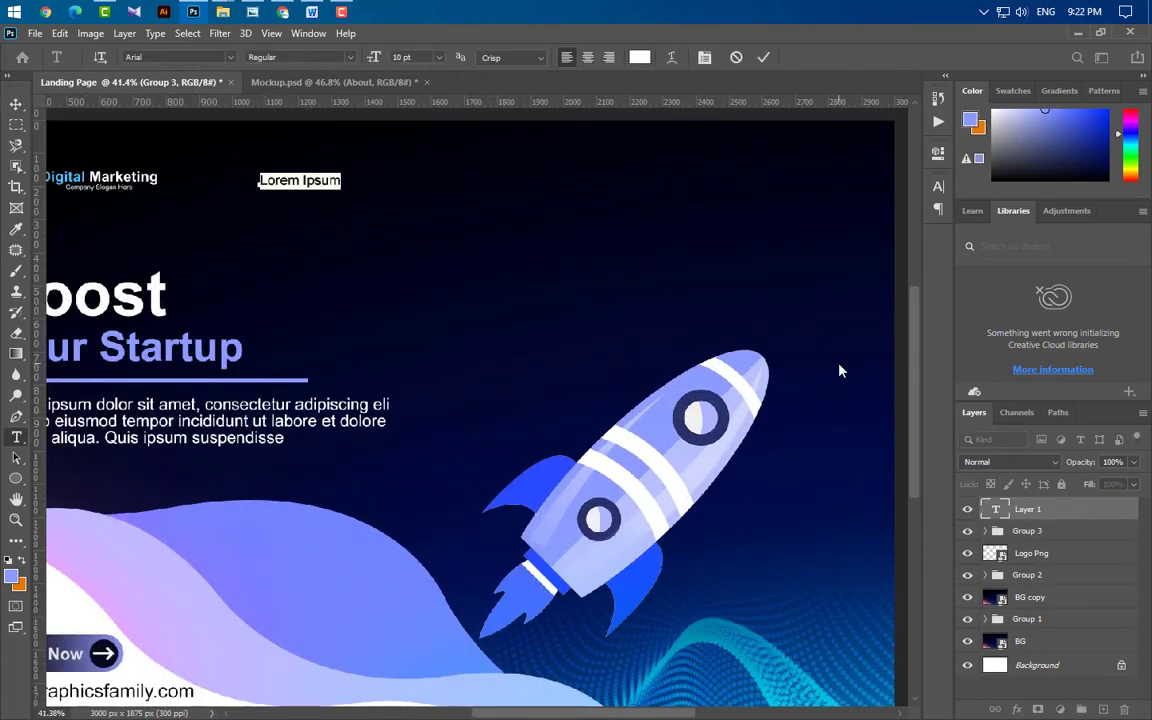
{"action": "key", "text": "BackSpace"}
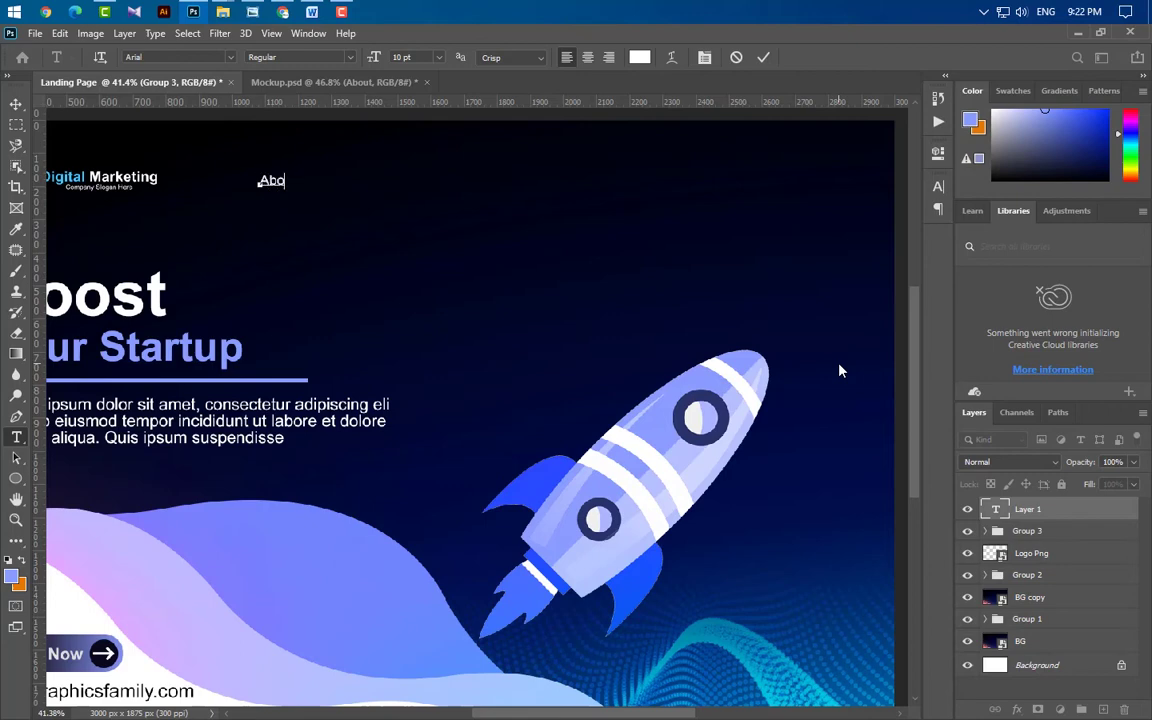
{"action": "left_click", "coordinate": [765, 58]}
Shift the "About" text right and place three duplicates beside it in a row across the header
{"action": "left_click", "coordinate": [938, 186]}
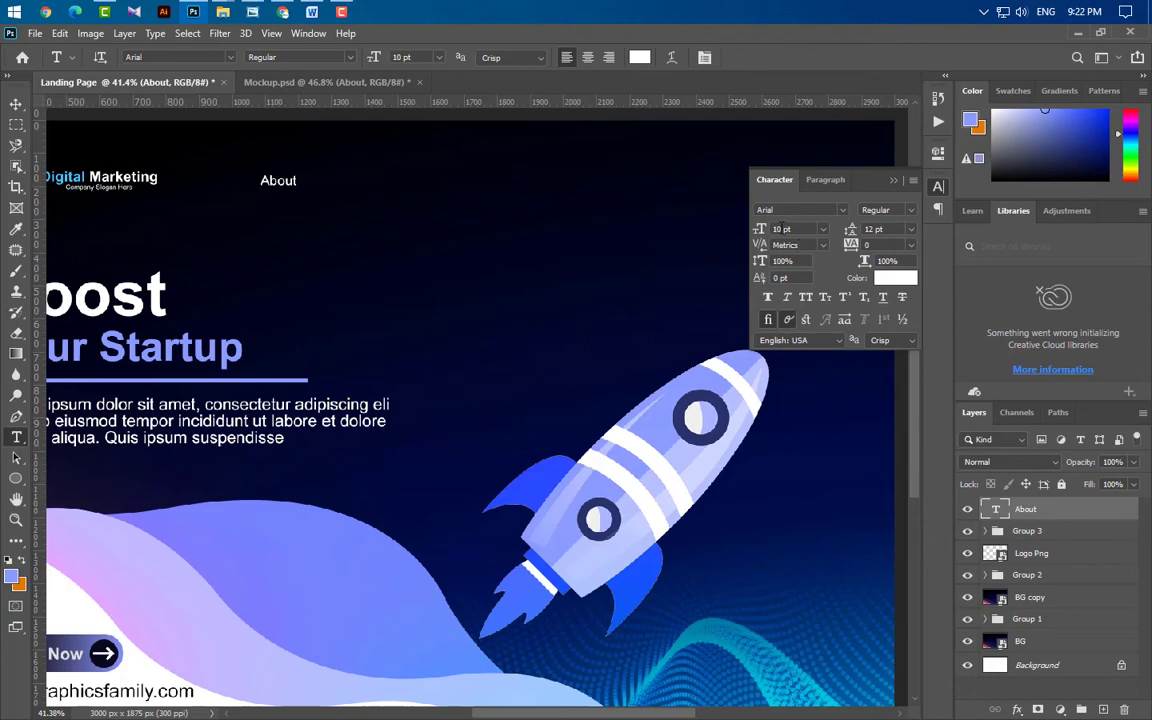
{"action": "left_click", "coordinate": [895, 181]}
{"action": "left_click", "coordinate": [16, 104]}
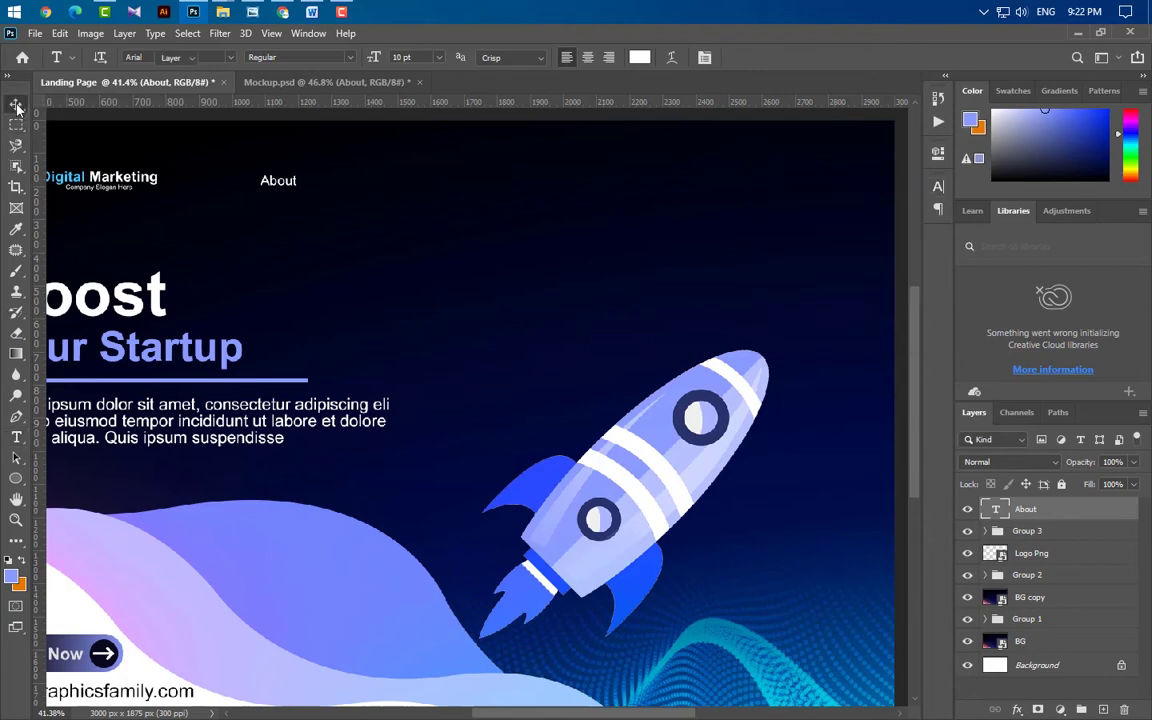
{"action": "left_click_drag", "start_coordinate": [277, 183], "coordinate": [647, 184]}
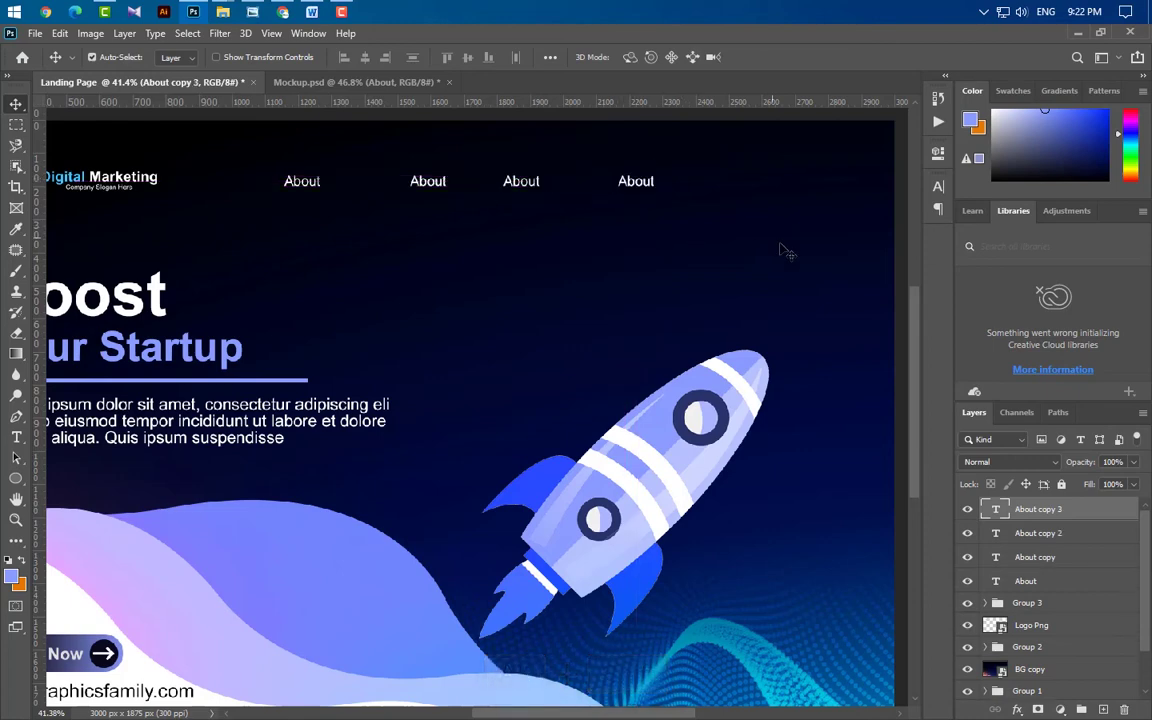
Change the three duplicated header texts to "Designer", "Features" and "News", from left to right
{"action": "left_click", "coordinate": [16, 437]}
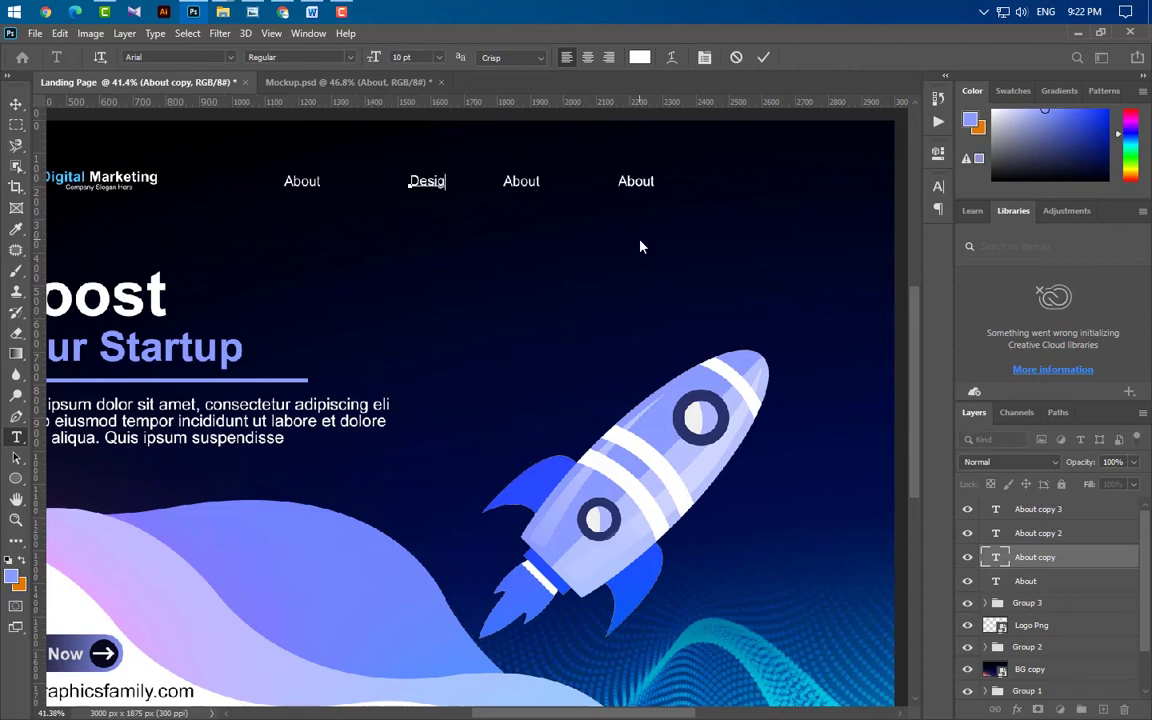
{"action": "type", "text": "ner"}
{"action": "left_click", "coordinate": [763, 57]}
{"action": "double_click", "coordinate": [505, 182]}
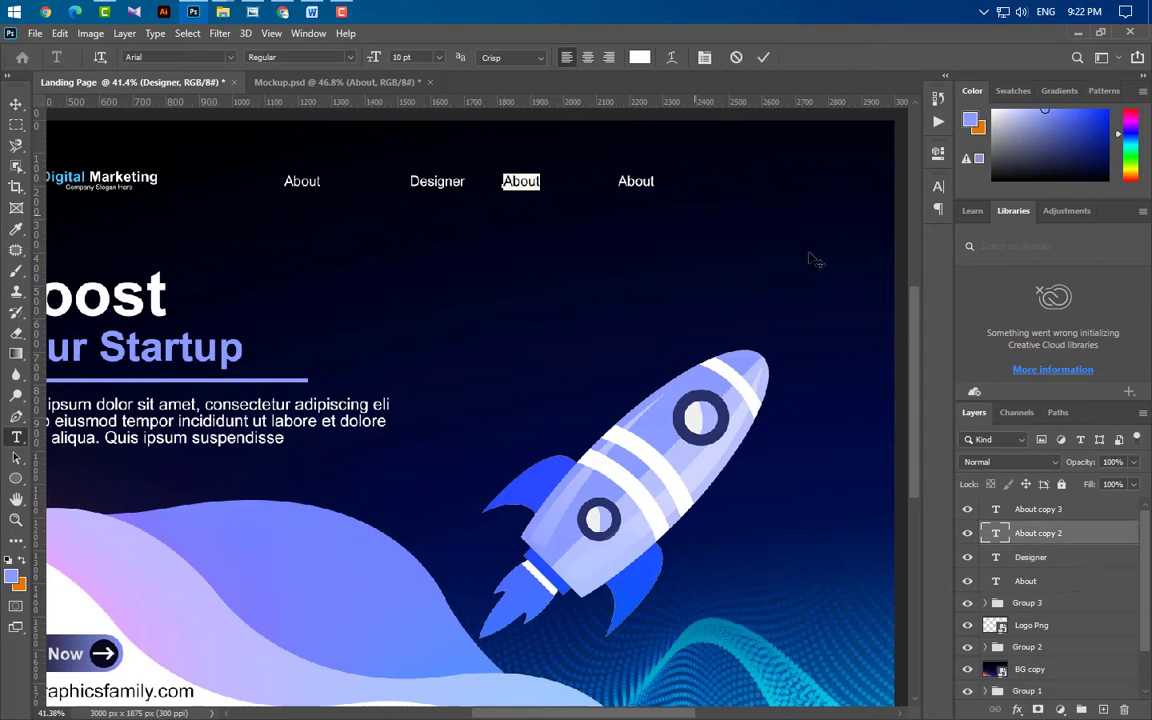
{"action": "type", "text": "Features"}
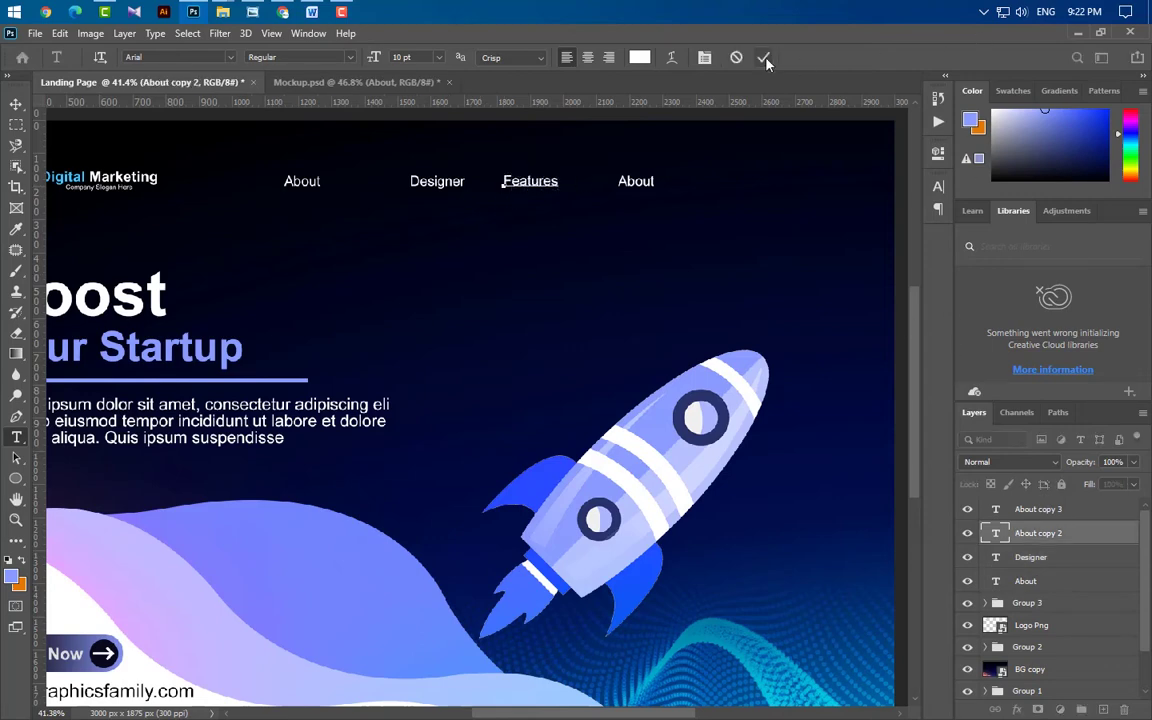
{"action": "left_click", "coordinate": [763, 57]}
{"action": "double_click", "coordinate": [628, 181]}
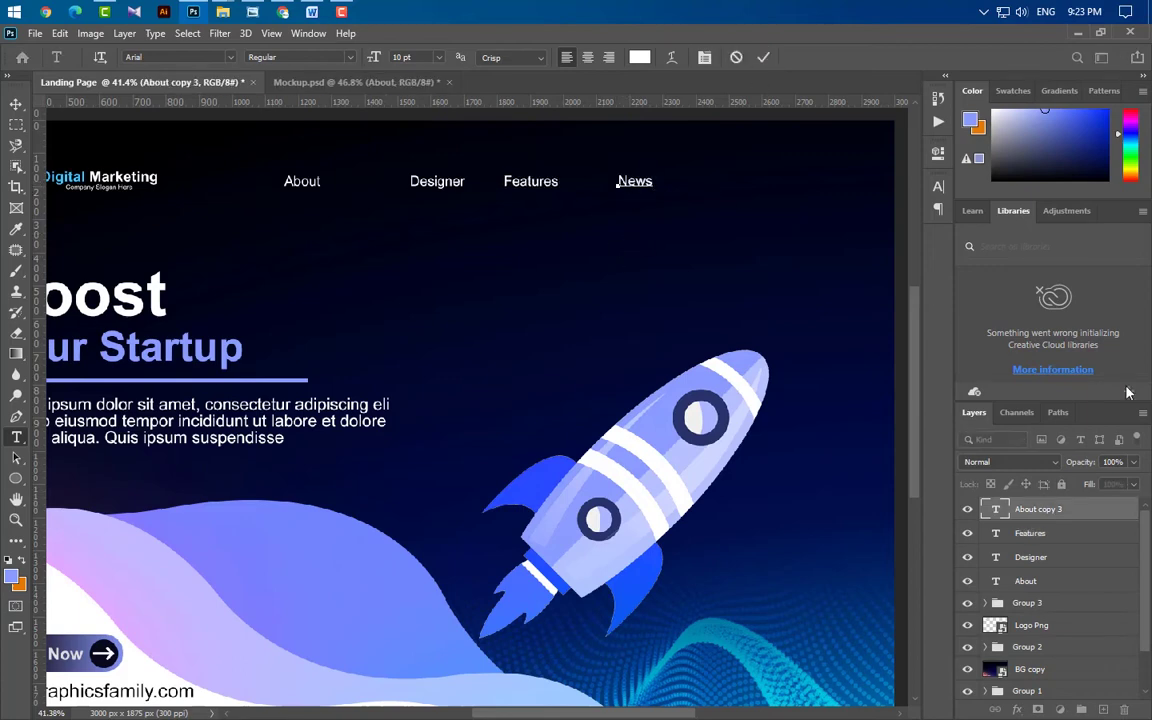
{"action": "left_click", "coordinate": [763, 57]}
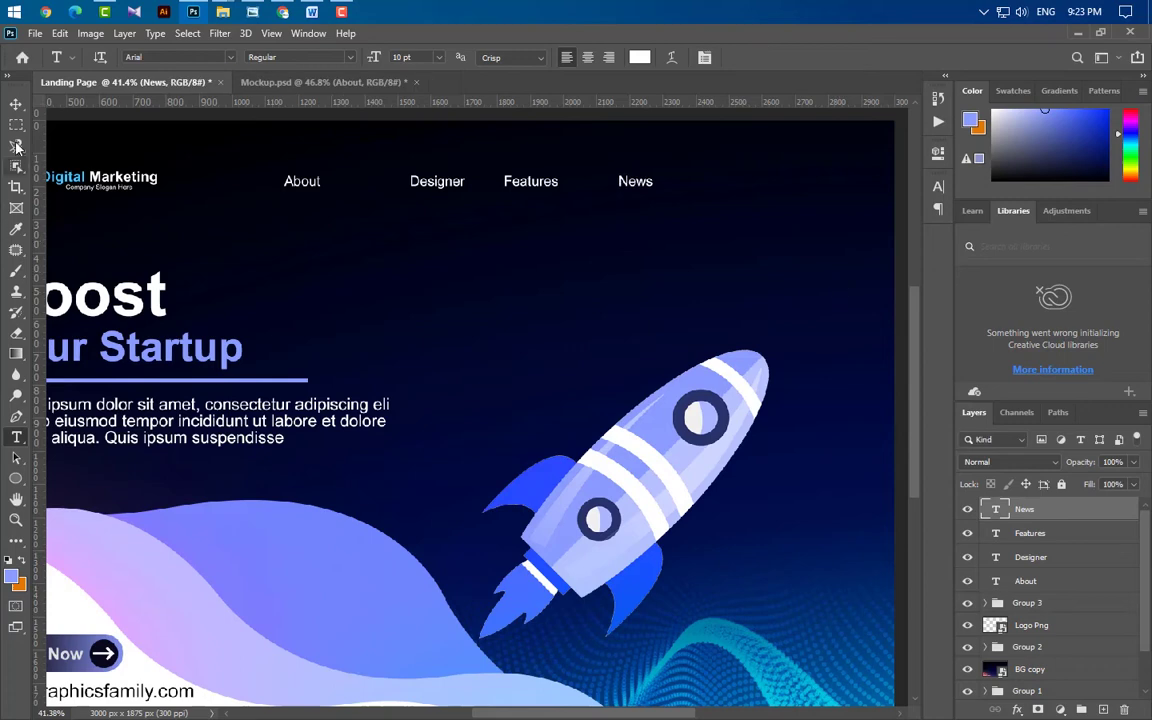
Move "News" and "Features" to the right so the four header menu items are evenly spaced
{"action": "key", "text": "v"}
{"action": "left_click_drag", "start_coordinate": [638, 188], "coordinate": [676, 185]}
{"action": "left_click_drag", "start_coordinate": [535, 185], "coordinate": [568, 186]}
{"action": "left_click_drag", "start_coordinate": [678, 183], "coordinate": [690, 183]}
Draw a thin horizontal ellipse about 119 px wide and 4 px high in the header, right of "News"
{"action": "scroll", "coordinate": [868, 200], "scroll_direction": "up", "scroll_amount": 3}
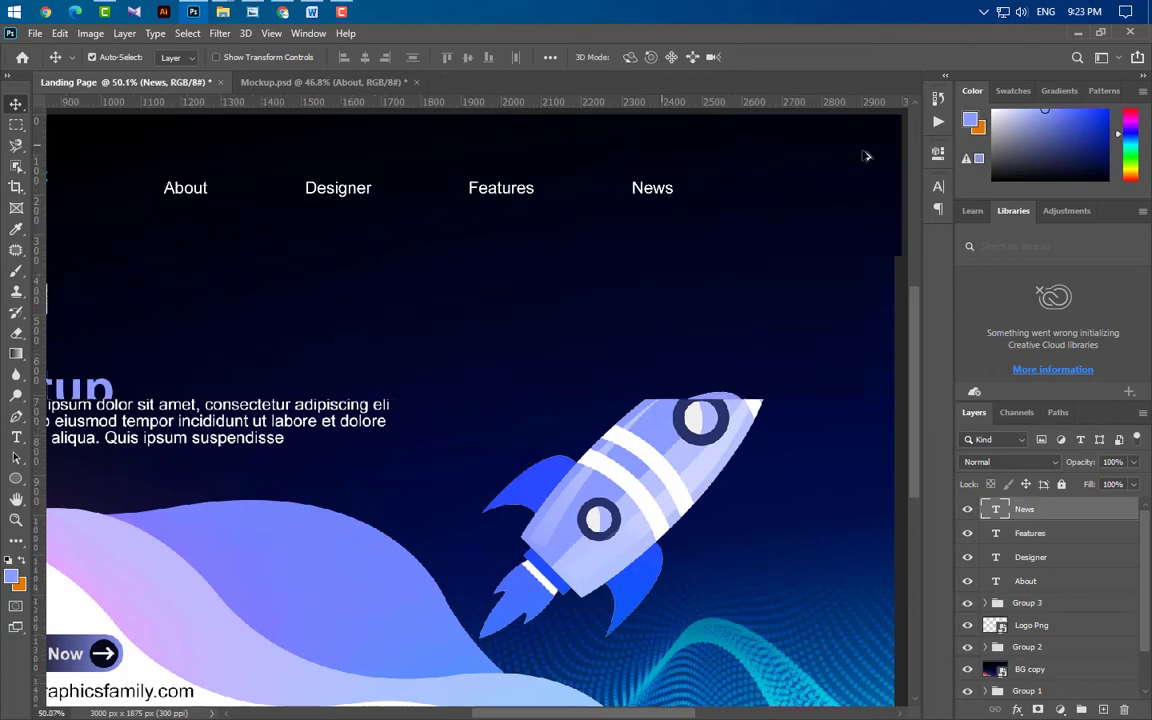
{"action": "left_click_drag", "start_coordinate": [648, 713], "coordinate": [661, 713]}
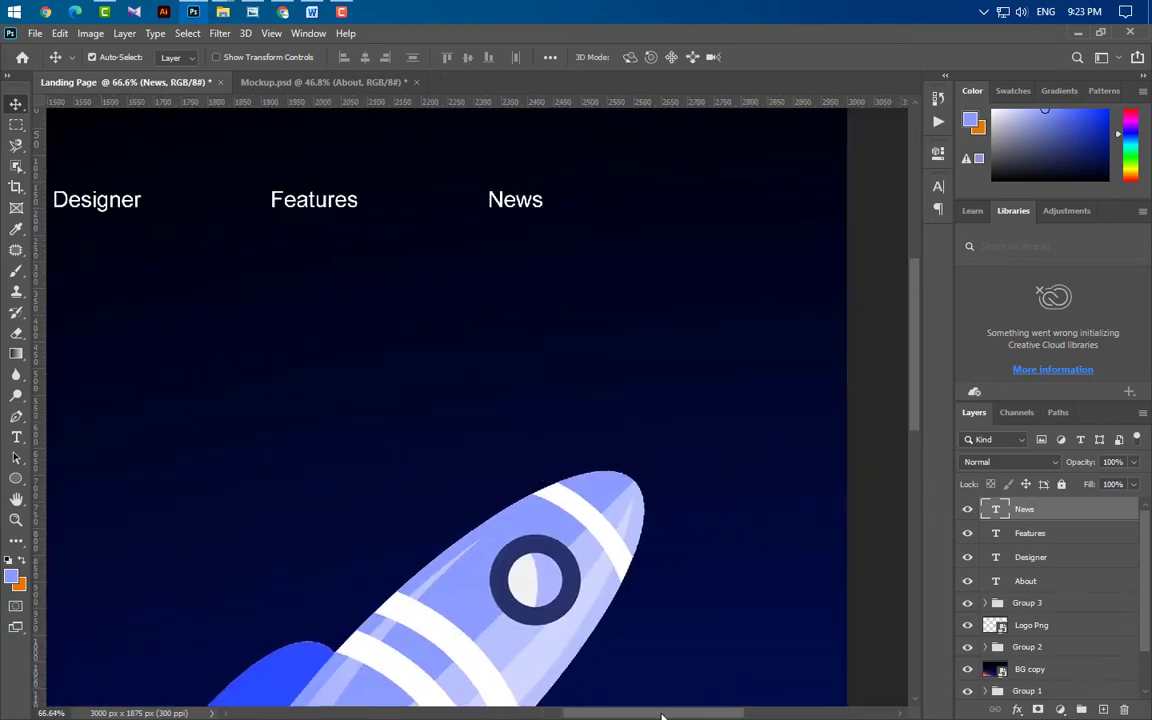
{"action": "left_click", "coordinate": [16, 480]}
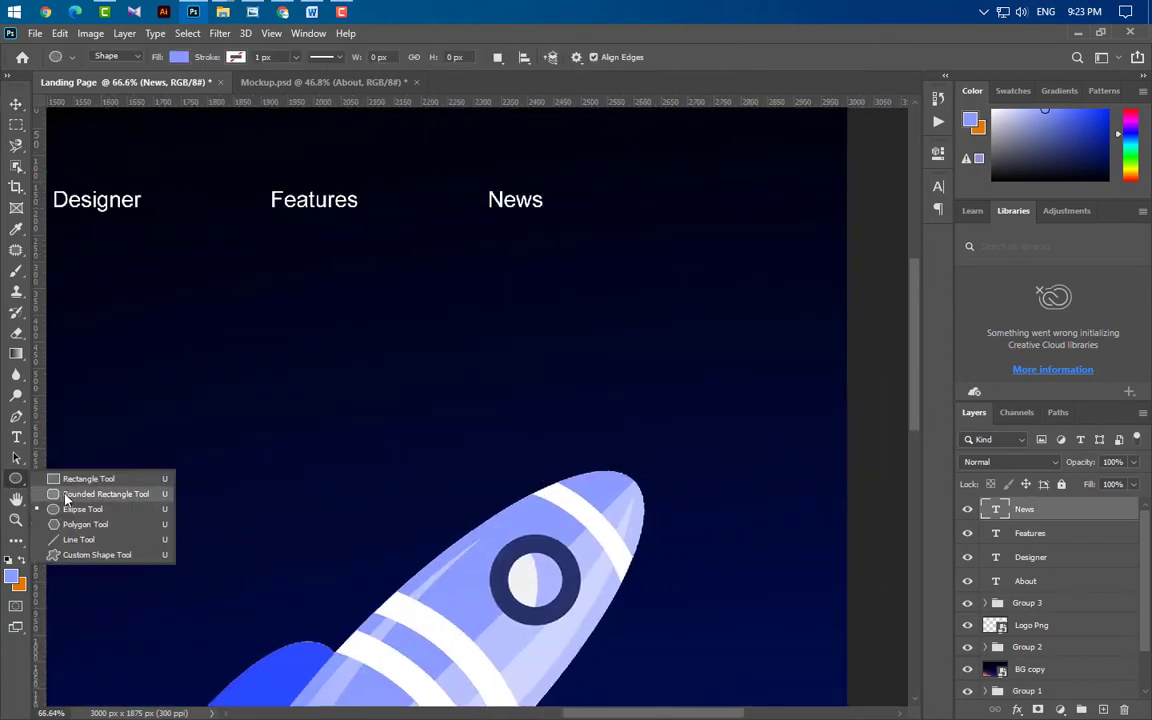
{"action": "scroll", "coordinate": [810, 130], "scroll_direction": "up", "scroll_amount": 4}
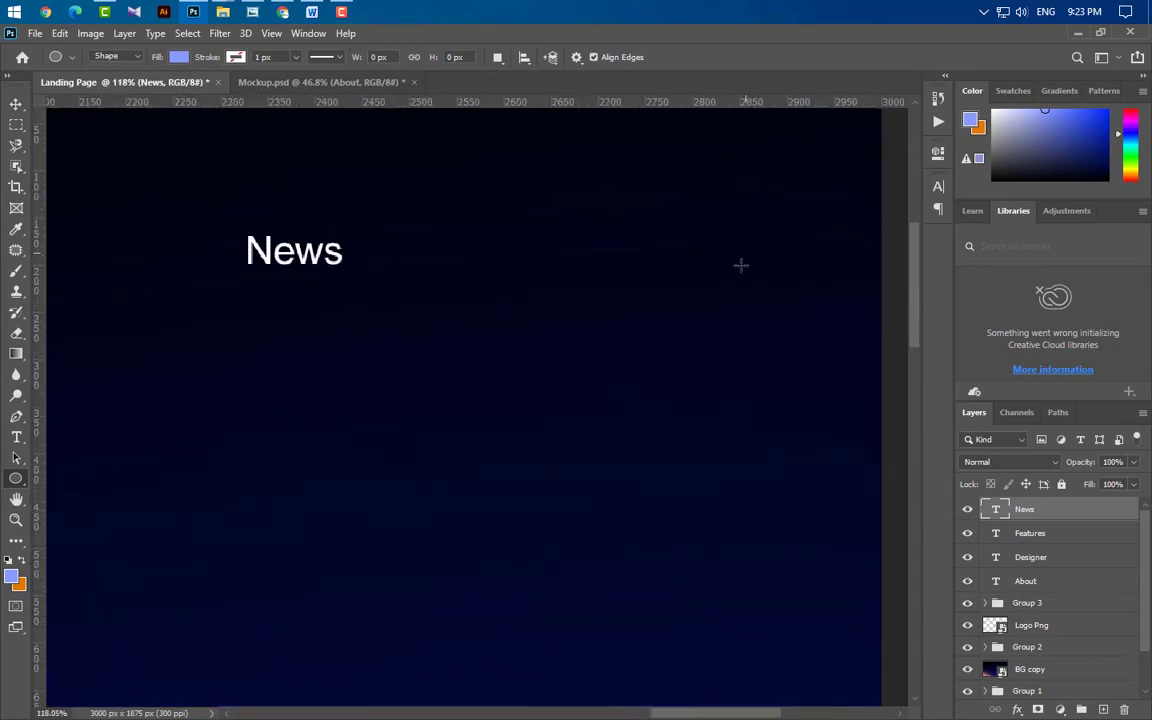
{"action": "left_click_drag", "start_coordinate": [578, 287], "coordinate": [691, 289]}
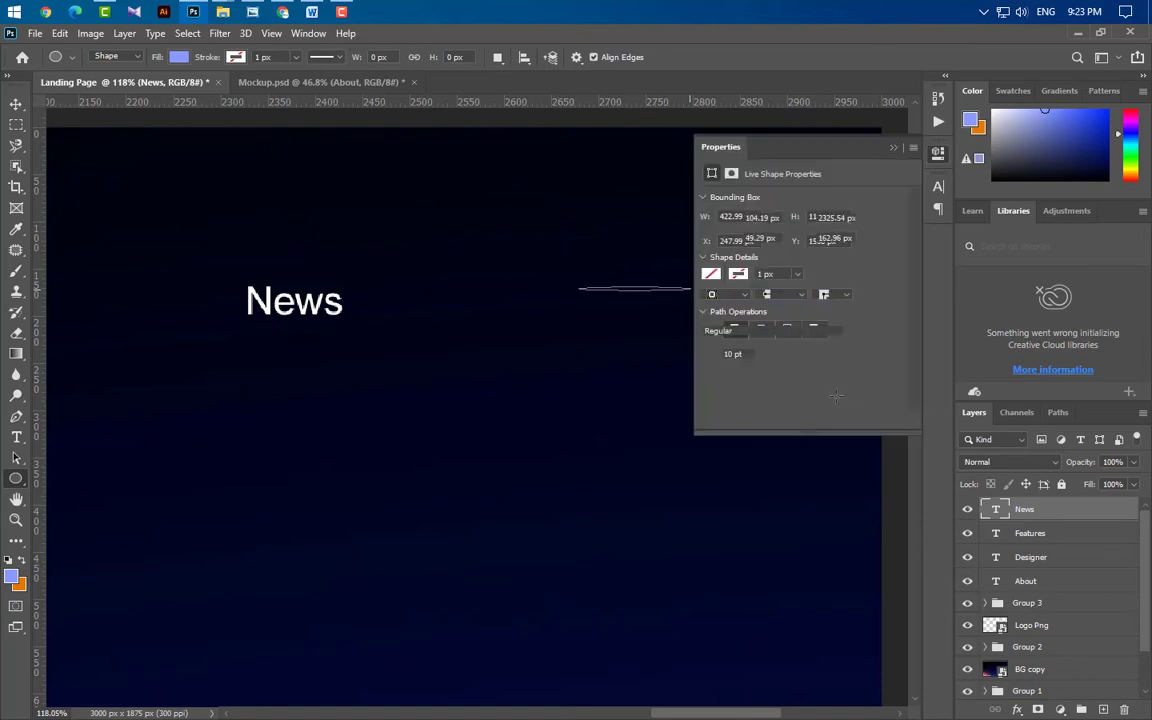
{"action": "left_click", "coordinate": [894, 148]}
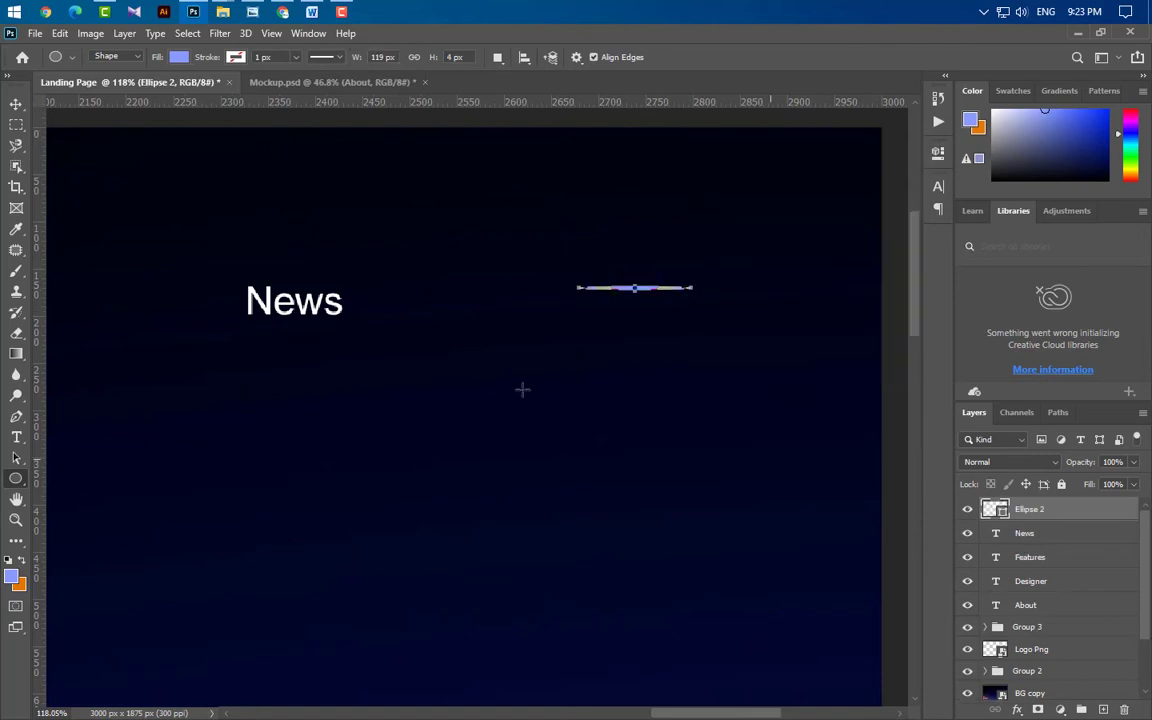
Duplicate the thin ellipse twice and stack the three lines vertically as a menu icon
{"action": "left_click", "coordinate": [17, 106]}
{"action": "left_click_drag", "start_coordinate": [645, 290], "coordinate": [645, 352]}
{"action": "scroll", "coordinate": [681, 380], "scroll_direction": "down", "scroll_amount": 5}
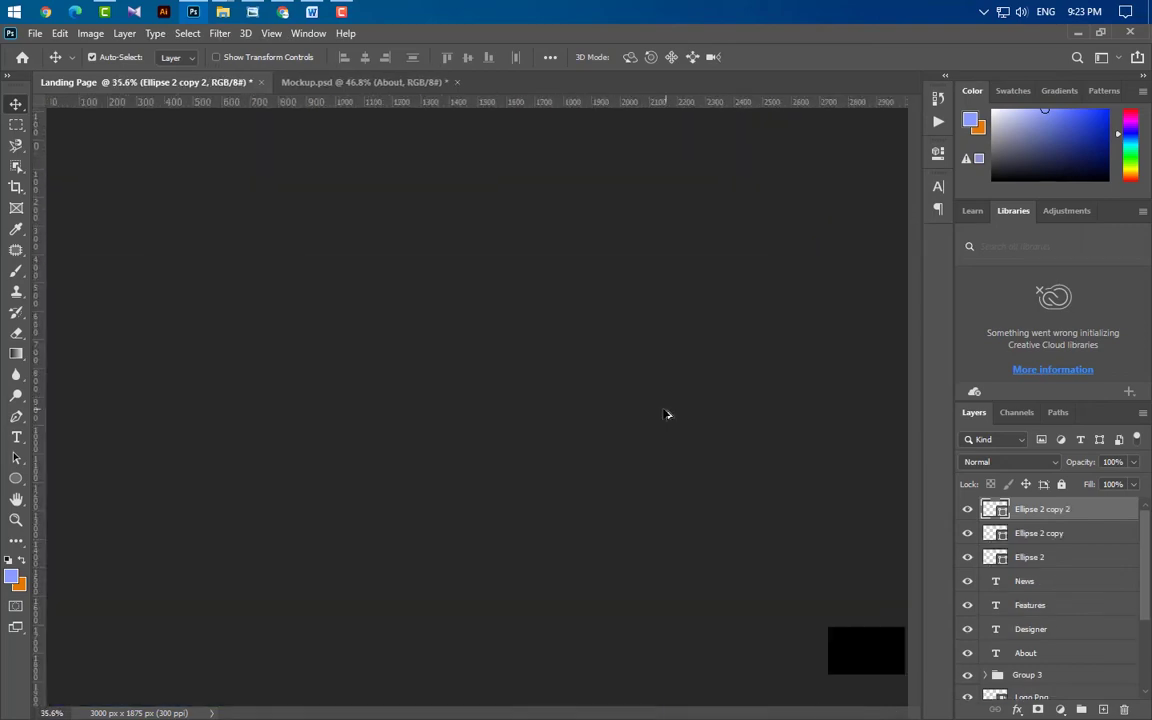
{"action": "key", "text": "ctrl+0"}
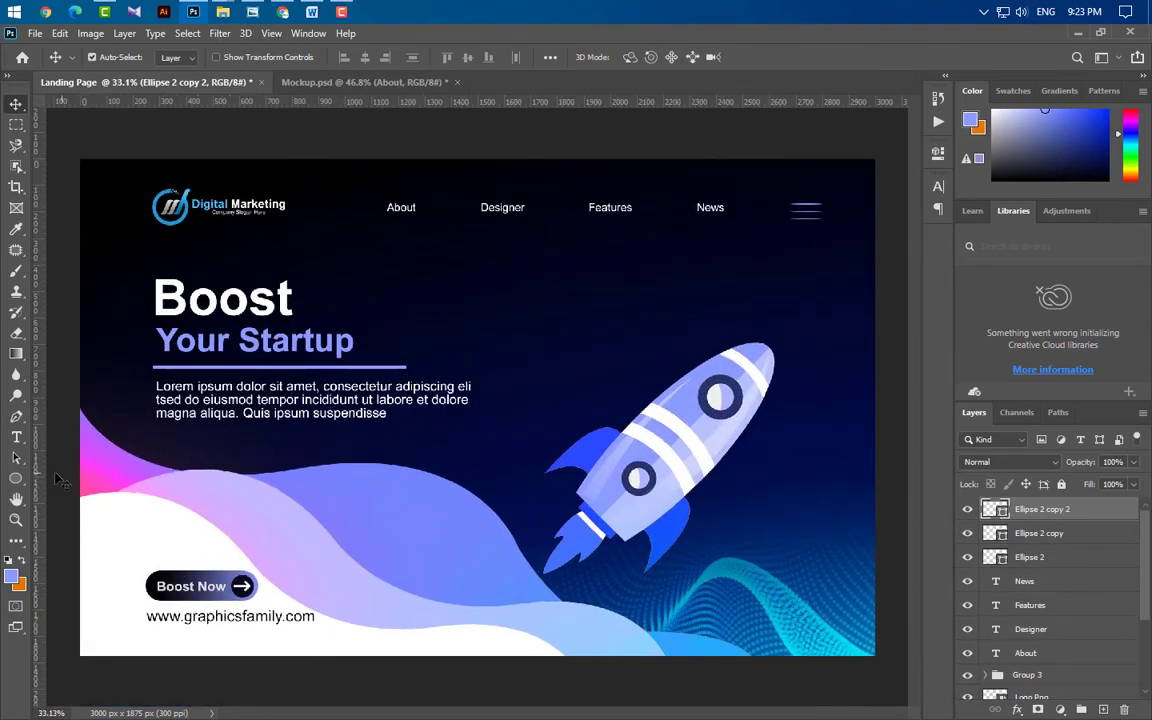
Draw a small circle in the dark area just right of the rocket
{"action": "left_click", "coordinate": [17, 480]}
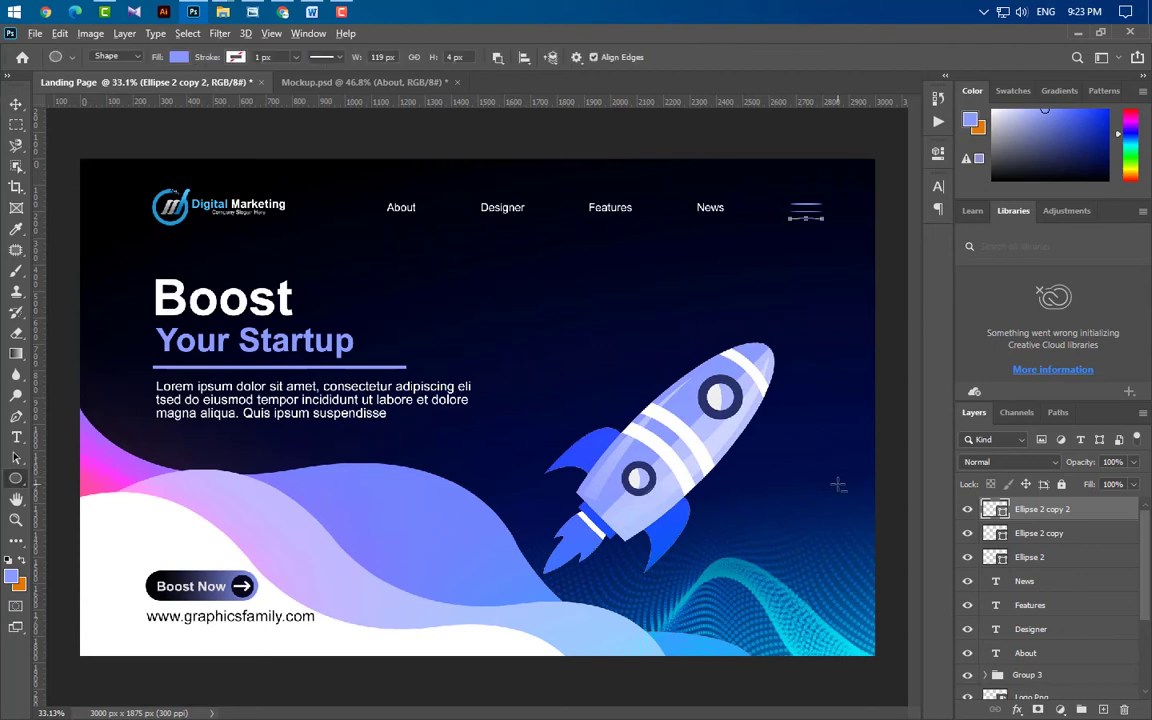
{"action": "scroll", "coordinate": [838, 485], "scroll_direction": "up", "scroll_amount": 2}
{"action": "left_click_drag", "start_coordinate": [801, 407], "coordinate": [811, 407]}
{"action": "left_click", "coordinate": [890, 148]}
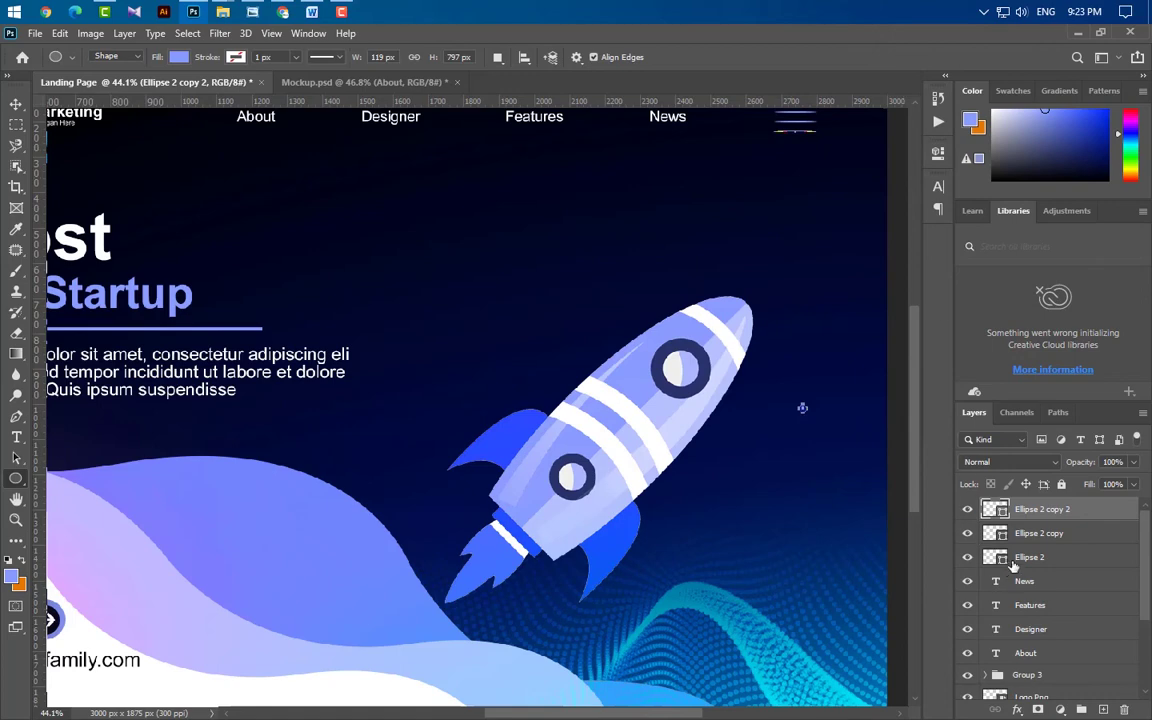
Fill the shape layer containing the small circle with white, #ffffff
{"action": "double_click", "coordinate": [1001, 512]}
{"action": "left_click", "coordinate": [729, 193]}
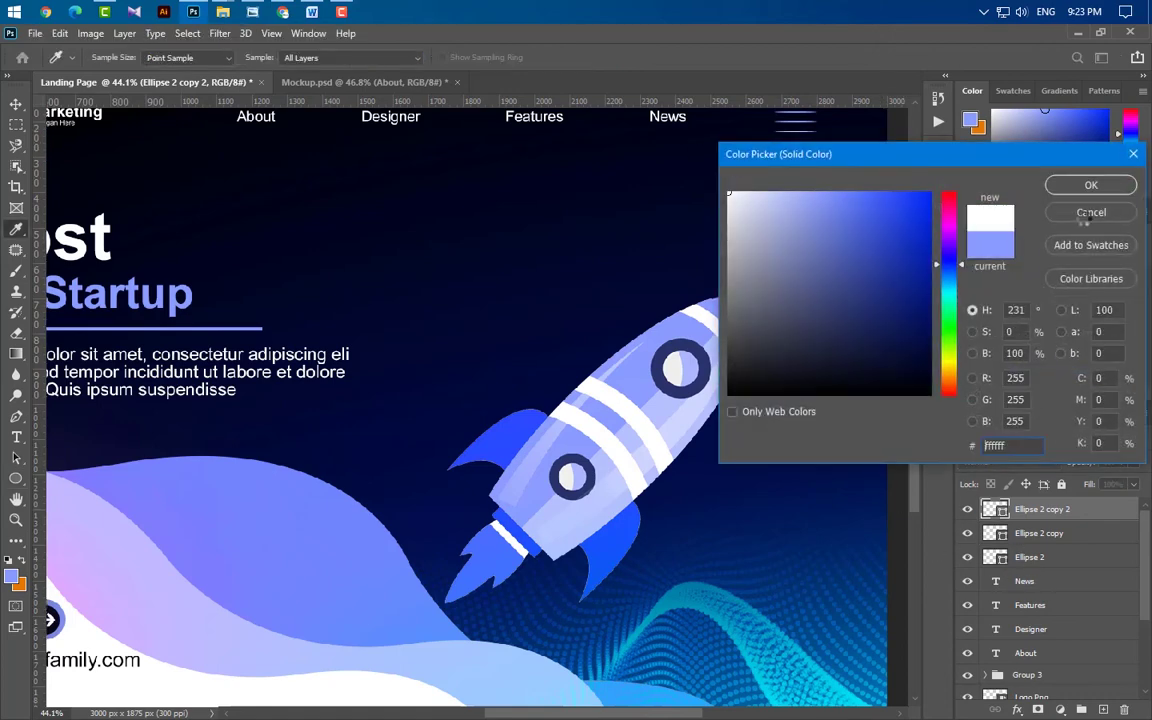
{"action": "left_click", "coordinate": [1091, 185]}
{"action": "left_click", "coordinate": [15, 108]}
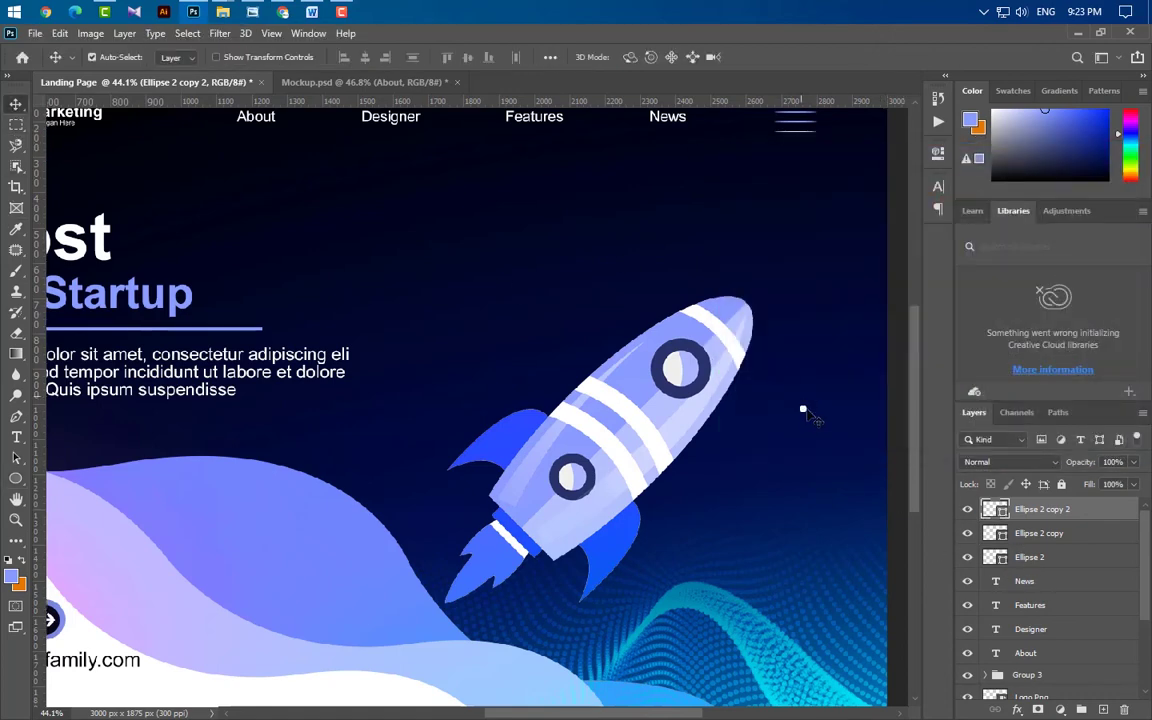
Build a vertical column of four dots by duplicating the small white circle downward, with the three copies filled #7383ff
{"action": "left_click_drag", "start_coordinate": [808, 418], "coordinate": [806, 470]}
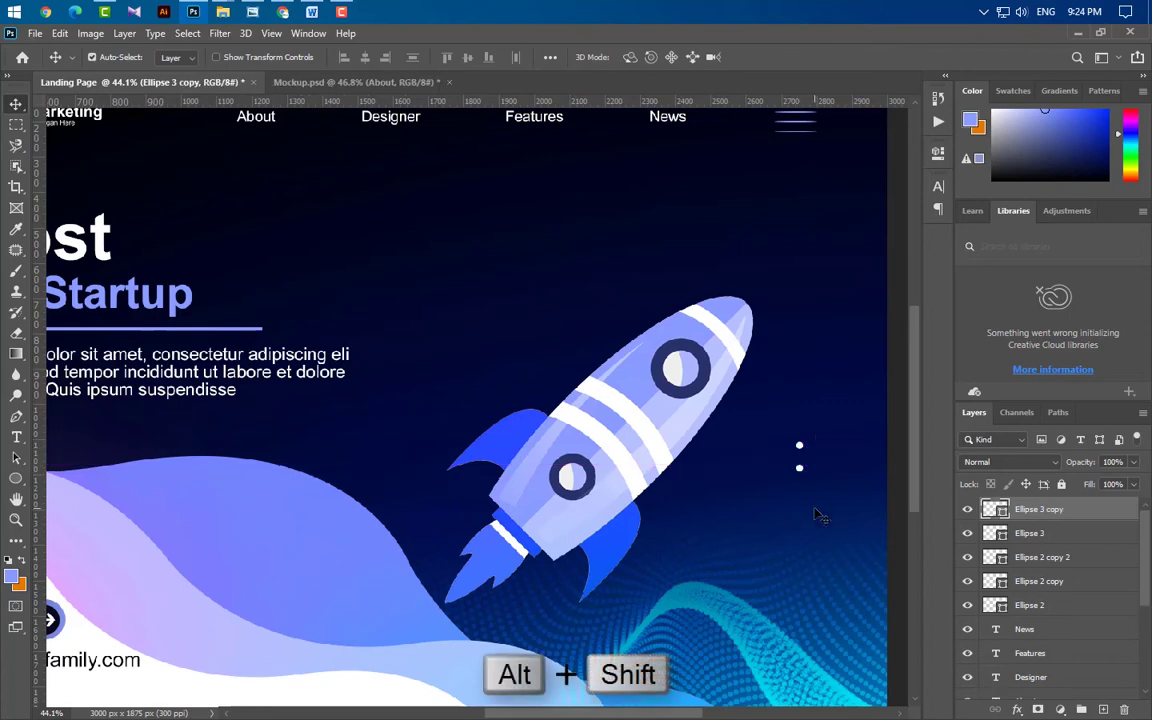
{"action": "double_click", "coordinate": [1001, 513]}
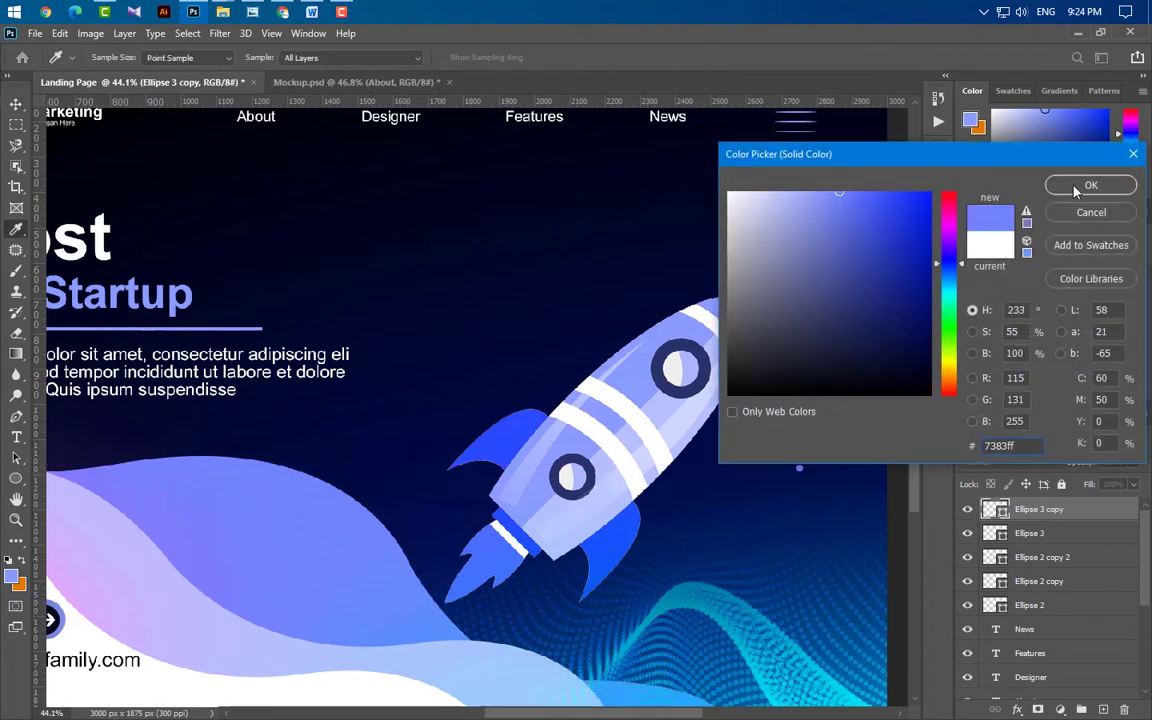
{"action": "left_click", "coordinate": [1076, 188]}
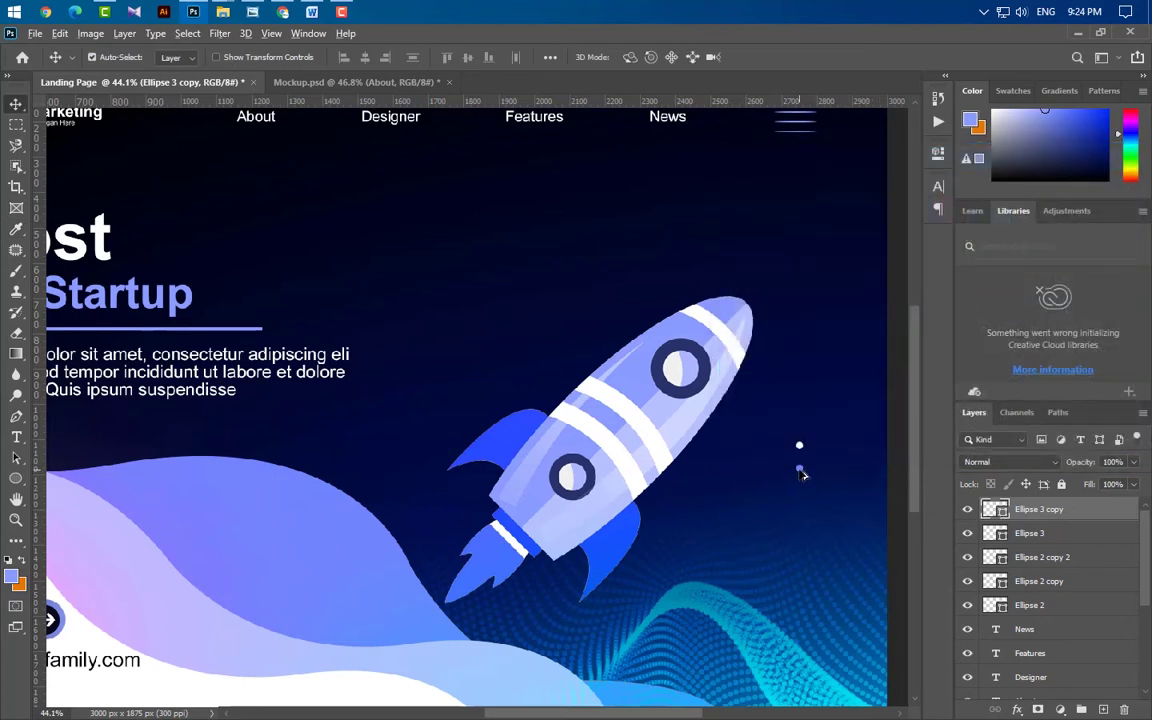
{"action": "left_click_drag", "start_coordinate": [802, 474], "coordinate": [804, 537]}
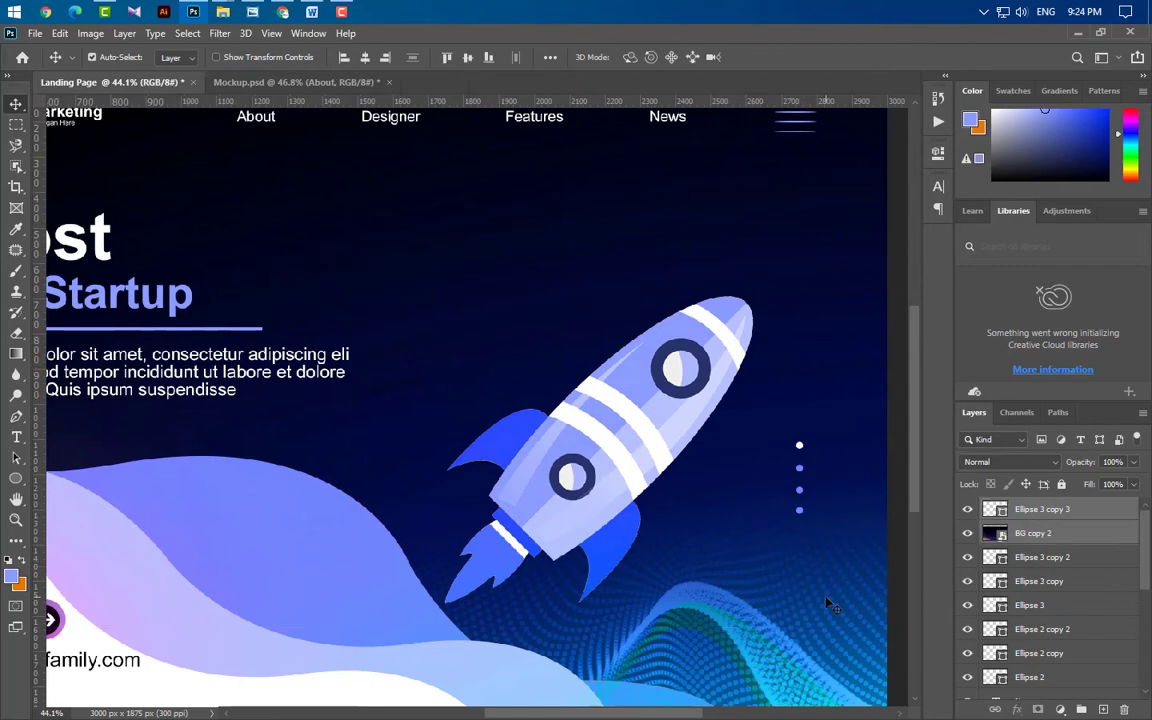
Draw a thin vertical rectangle about 7 px wide and 187 px high in the dark area between the headline and the rocket
{"action": "key", "text": "ctrl+0"}
{"action": "scroll", "coordinate": [528, 321], "scroll_direction": "up", "scroll_amount": 8}
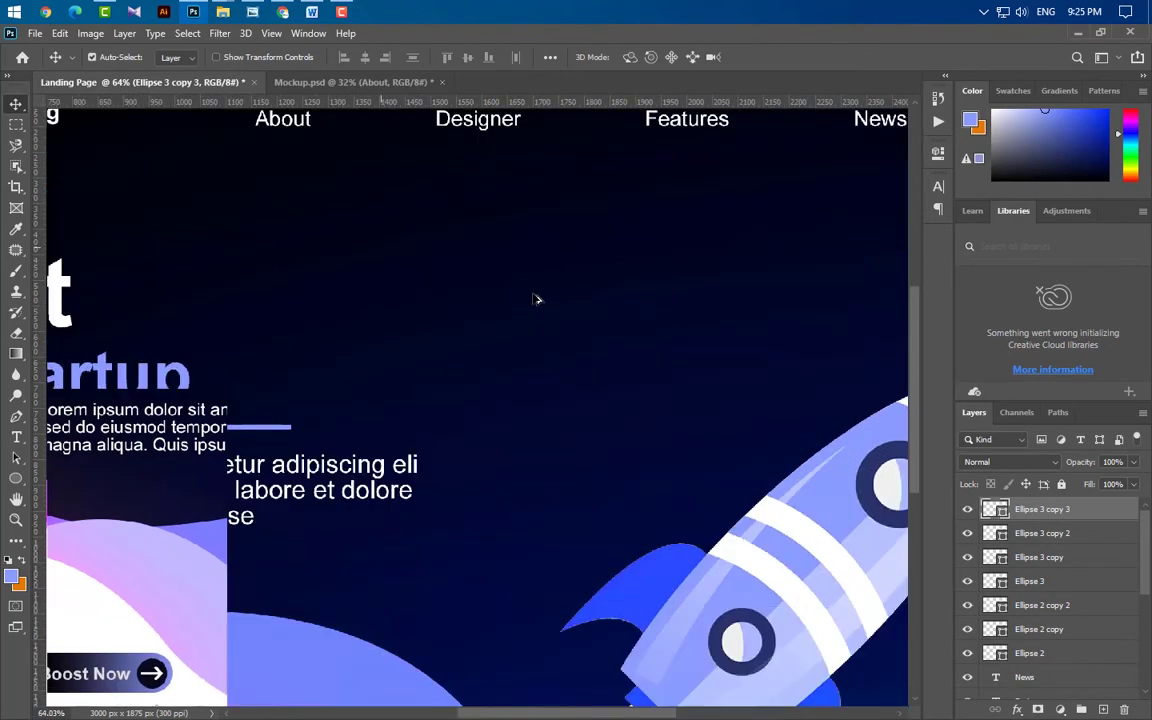
{"action": "scroll", "coordinate": [578, 467], "scroll_direction": "up", "scroll_amount": 2}
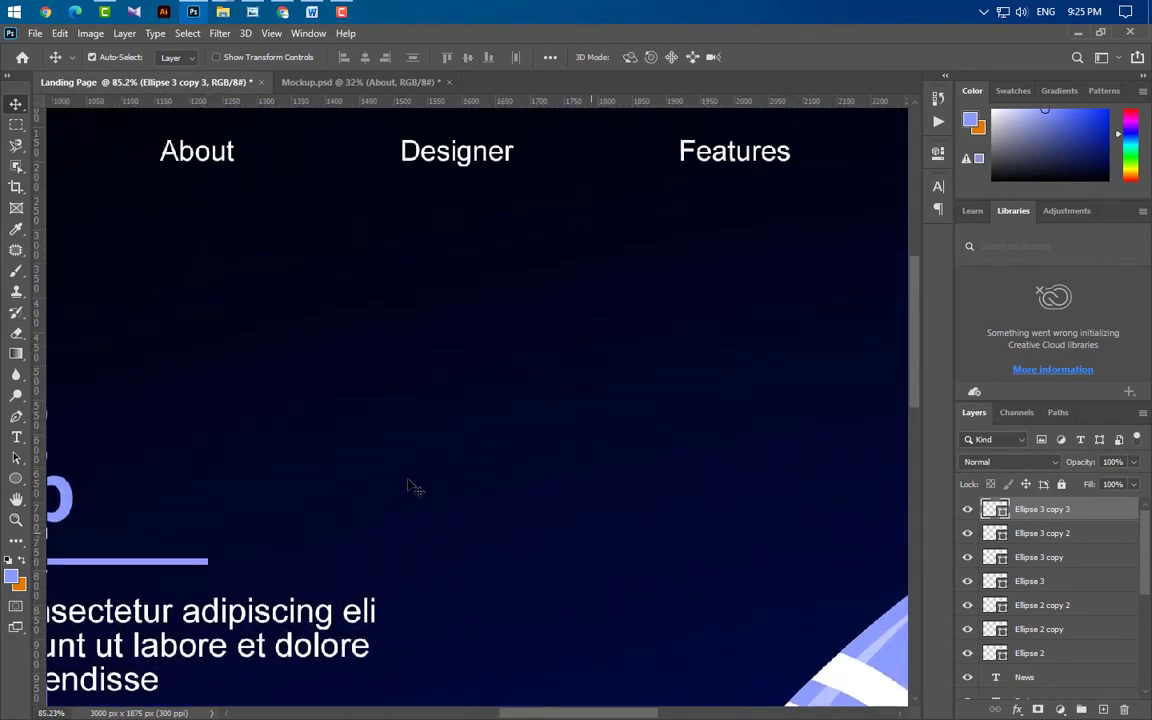
{"action": "left_click_drag", "start_coordinate": [21, 481], "coordinate": [80, 478]}
{"action": "left_click_drag", "start_coordinate": [505, 467], "coordinate": [510, 340]}
{"action": "scroll", "coordinate": [546, 403], "scroll_direction": "up", "scroll_amount": 5}
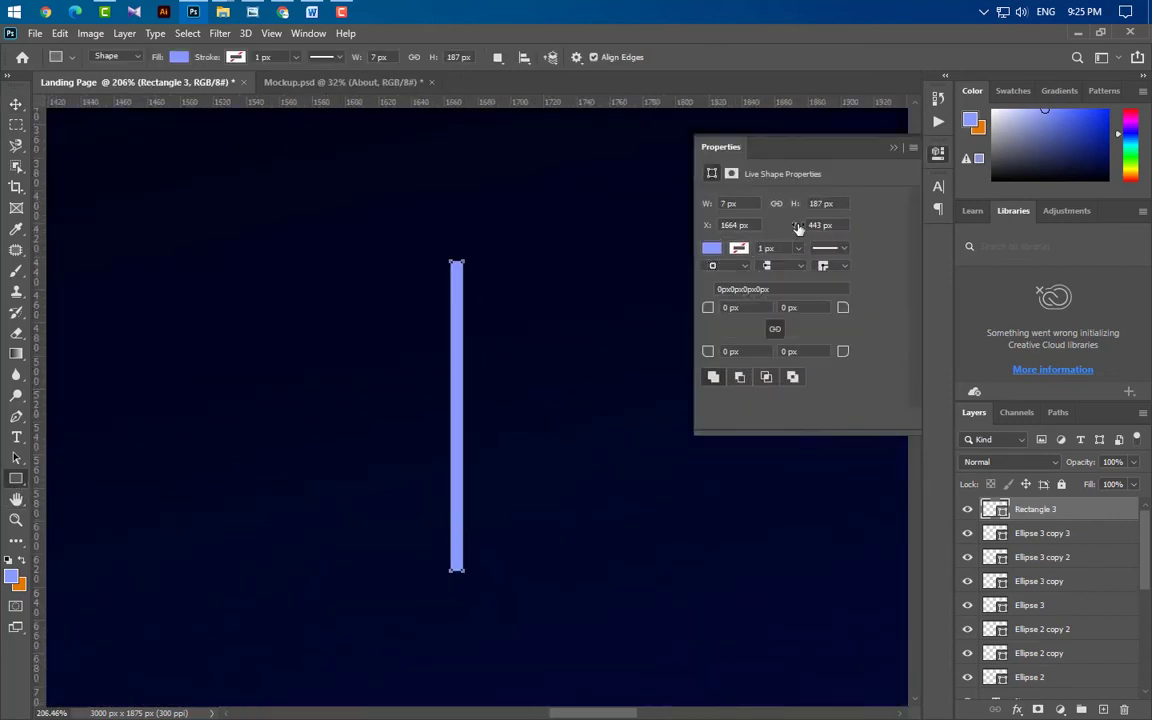
{"action": "left_click", "coordinate": [893, 147]}
Taper the thin rectangle's upper end to a point and accept converting the live shape into a regular path
{"action": "key", "text": "ctrl+t"}
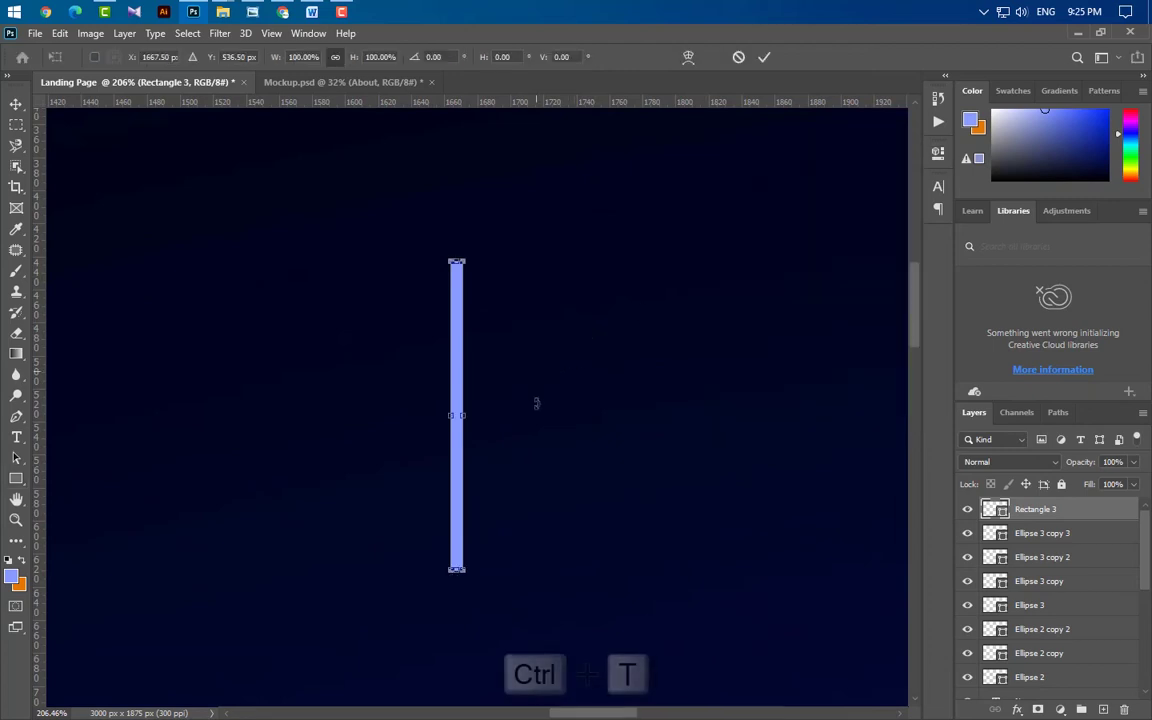
{"action": "scroll", "coordinate": [452, 253], "scroll_direction": "up", "scroll_amount": 8}
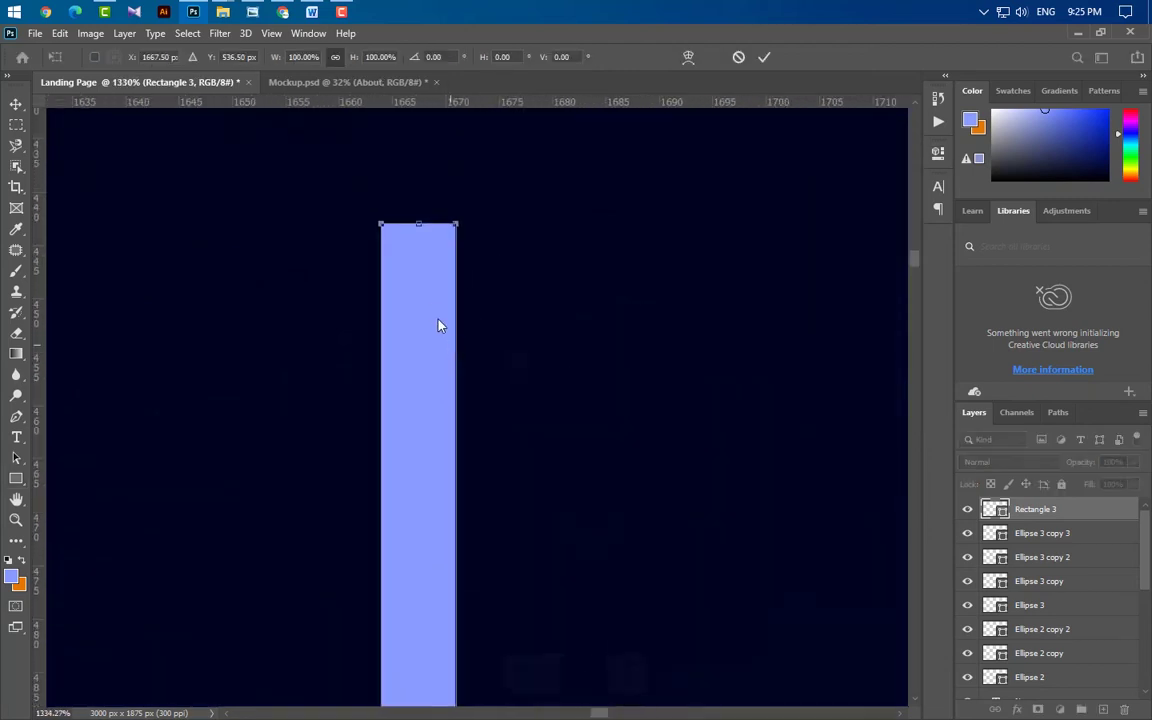
{"action": "right_click", "coordinate": [421, 289]}
{"action": "left_click", "coordinate": [504, 368]}
{"action": "left_click_drag", "start_coordinate": [457, 227], "coordinate": [420, 230]}
{"action": "scroll", "coordinate": [420, 230], "scroll_direction": "down", "scroll_amount": 9}
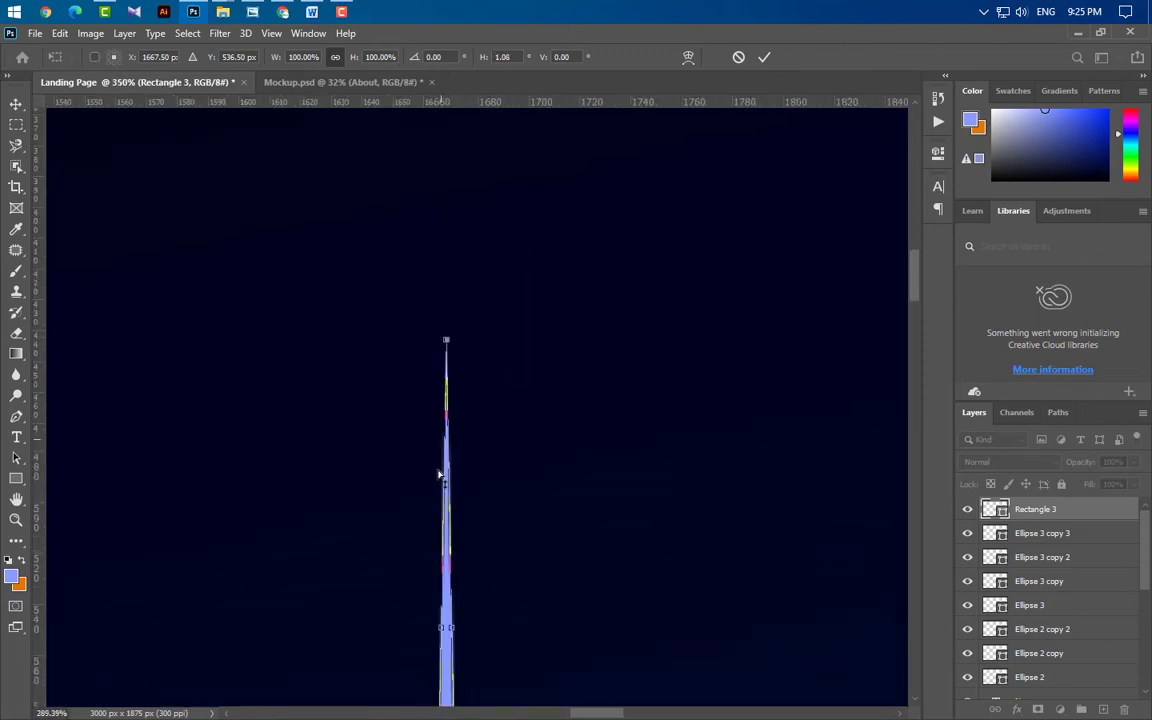
{"action": "scroll", "coordinate": [452, 507], "scroll_direction": "down", "scroll_amount": 5}
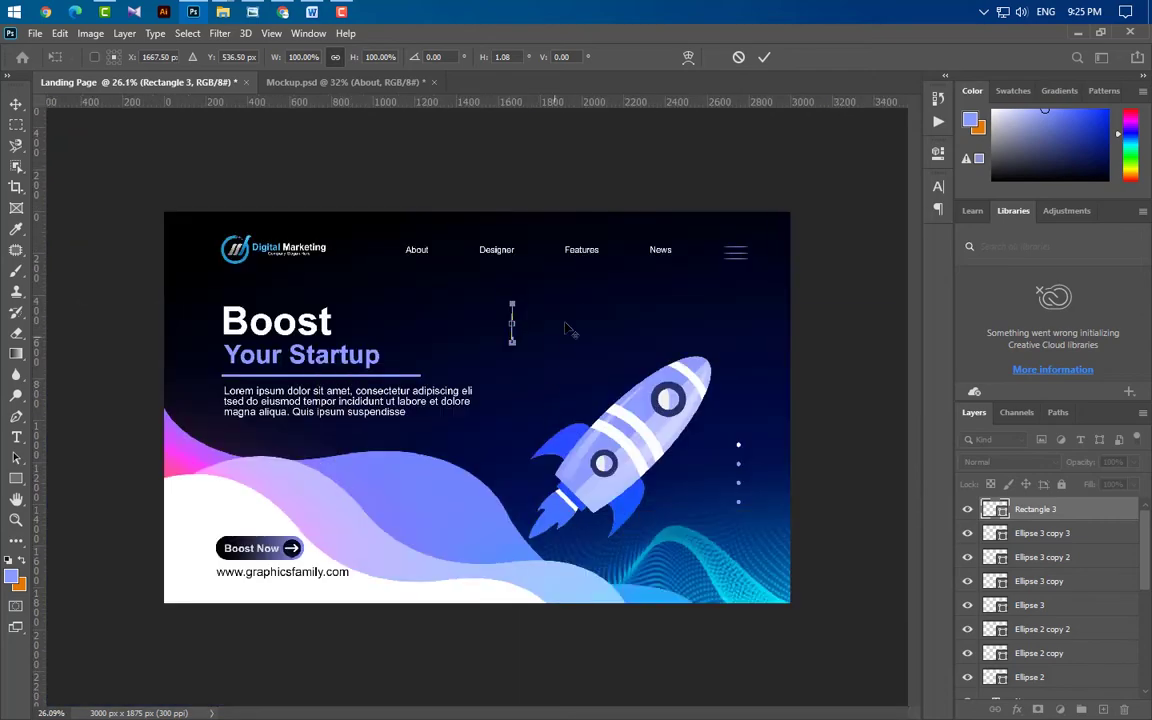
{"action": "key", "text": "Return"}
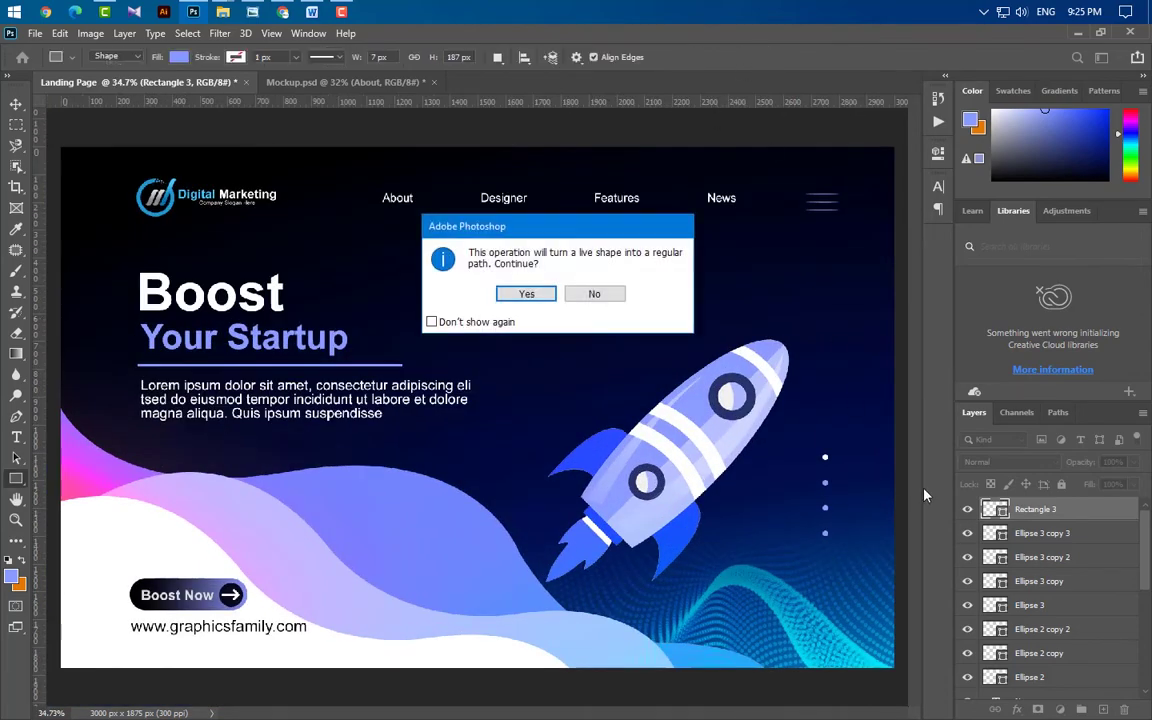
{"action": "left_click", "coordinate": [525, 295]}
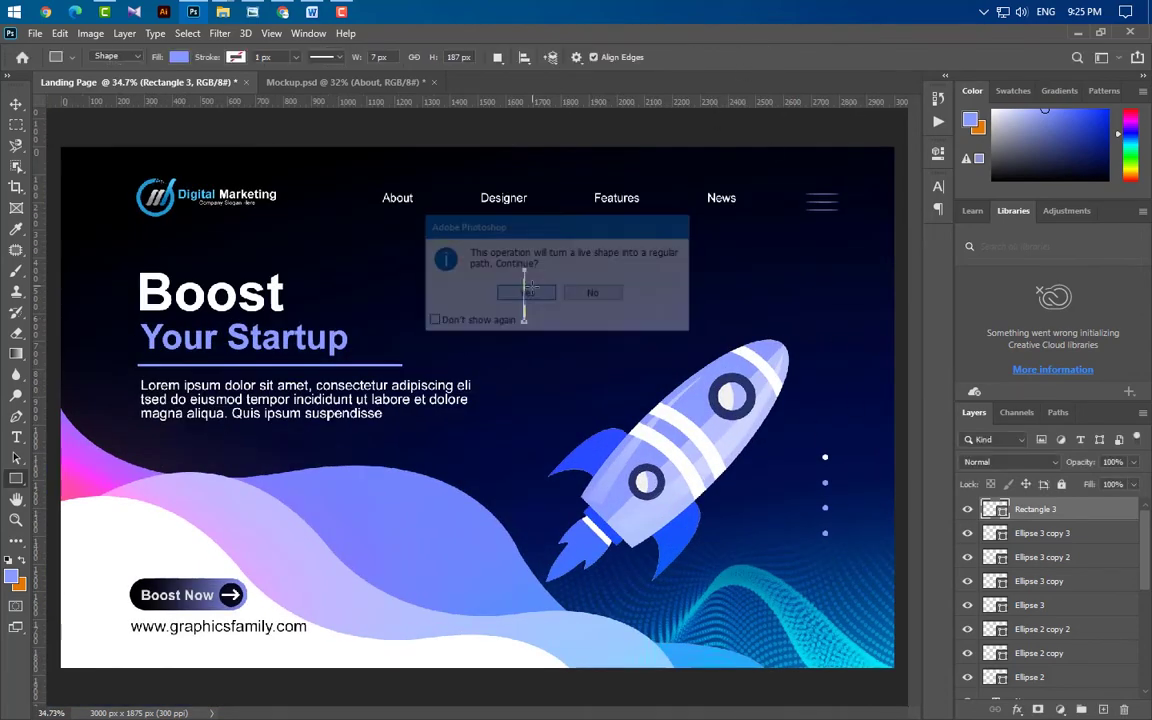
Add a reversed linear Gradient Overlay at 90° and 86% scale to the tapered line, with its dark stop set to #252d5b
{"action": "double_click", "coordinate": [1090, 509]}
{"action": "left_click", "coordinate": [574, 569]}
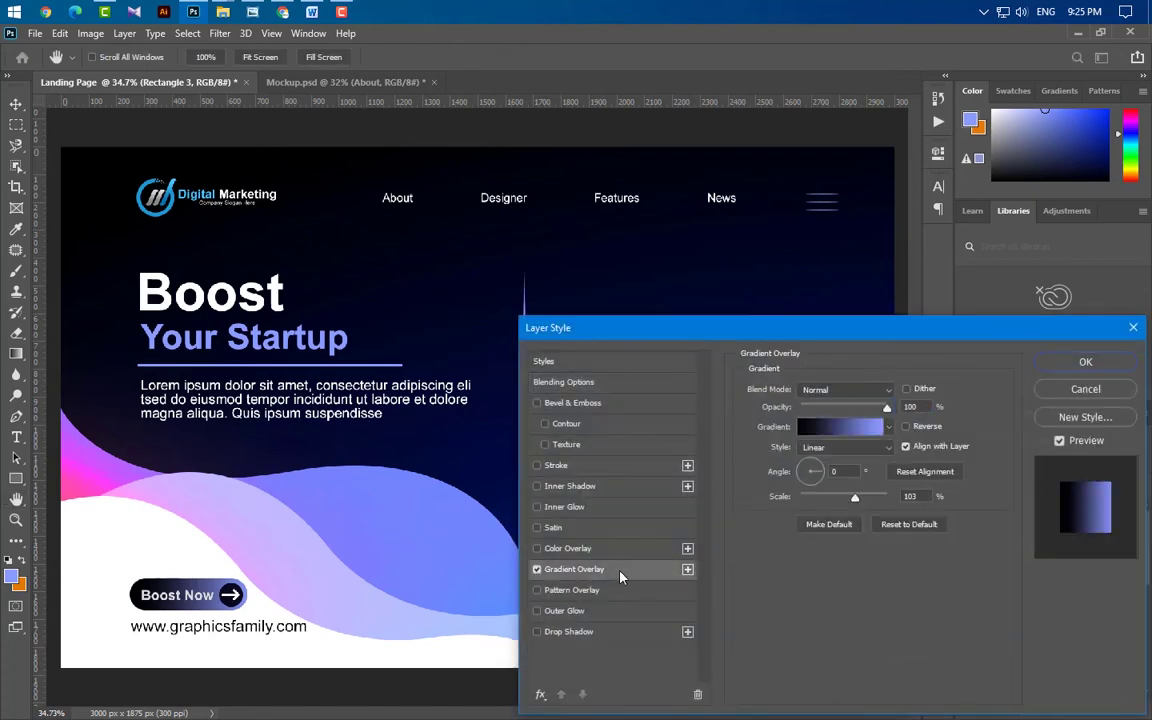
{"action": "left_click_drag", "start_coordinate": [697, 255], "coordinate": [872, 358]}
{"action": "left_click", "coordinate": [1035, 459]}
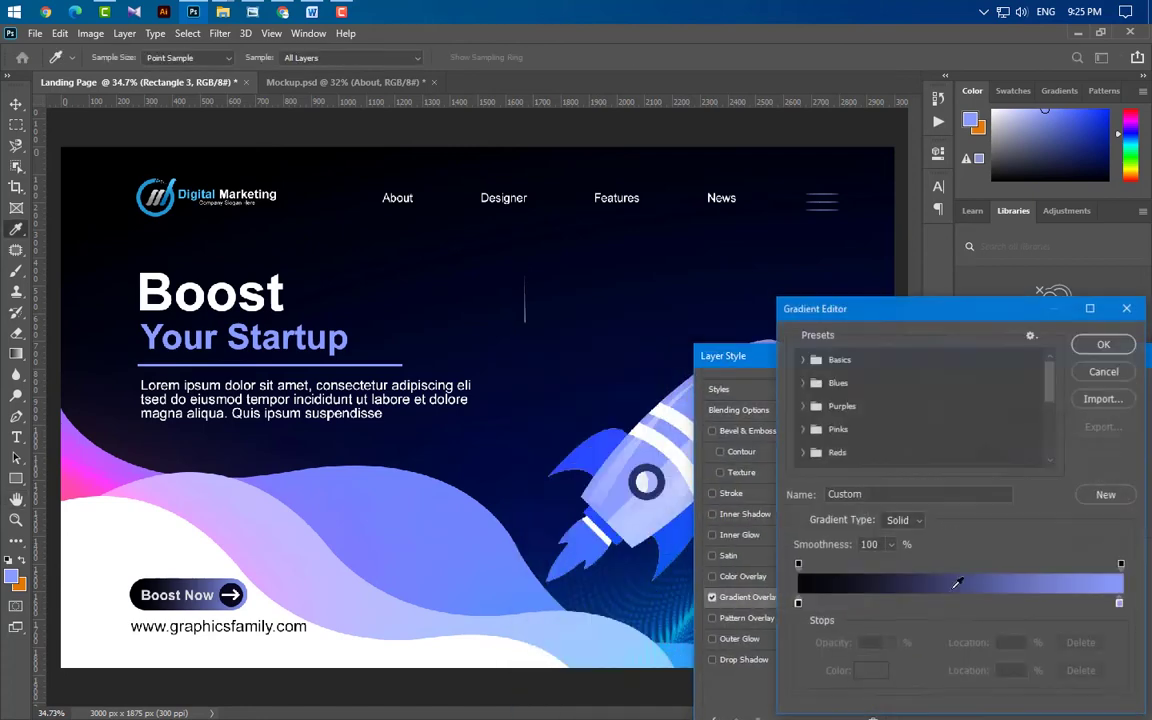
{"action": "double_click", "coordinate": [798, 603]}
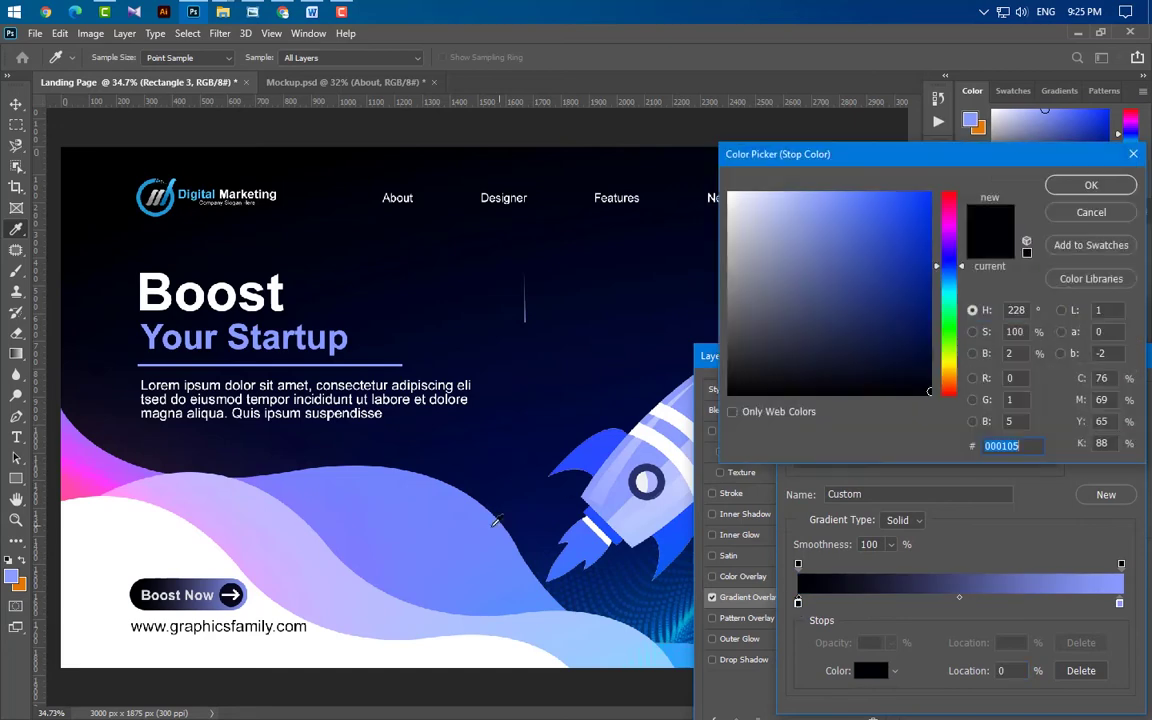
{"action": "left_click", "coordinate": [765, 510]}
{"action": "left_click", "coordinate": [850, 323]}
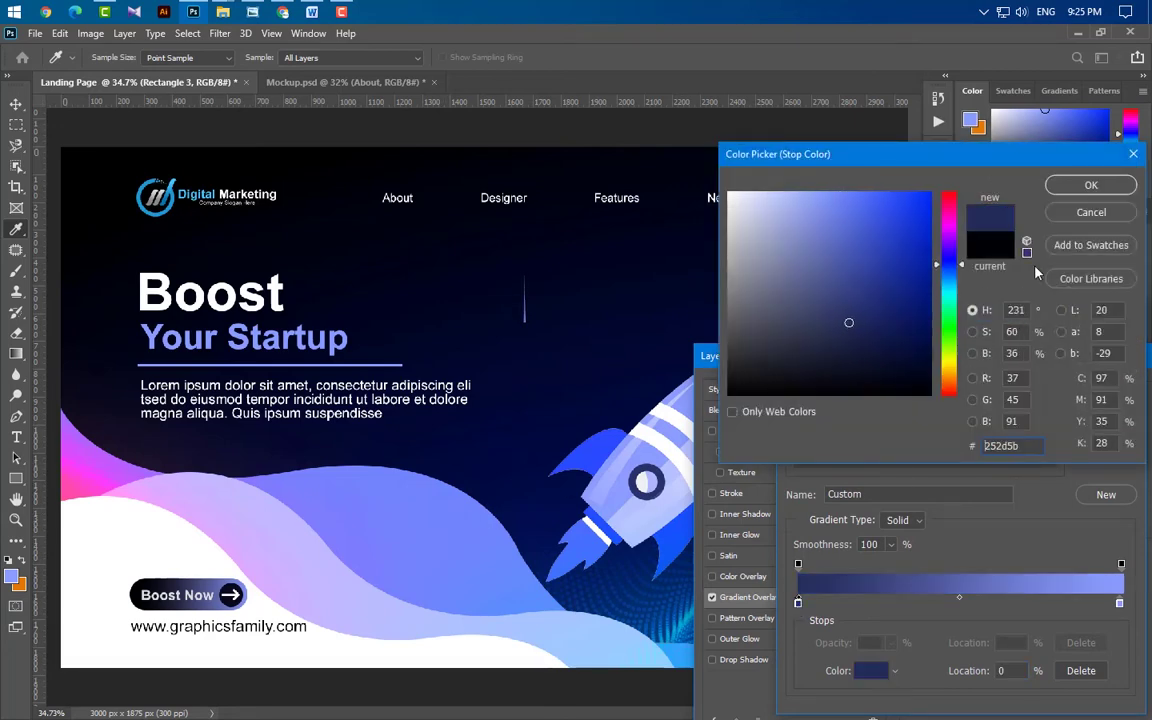
{"action": "left_click", "coordinate": [1091, 186]}
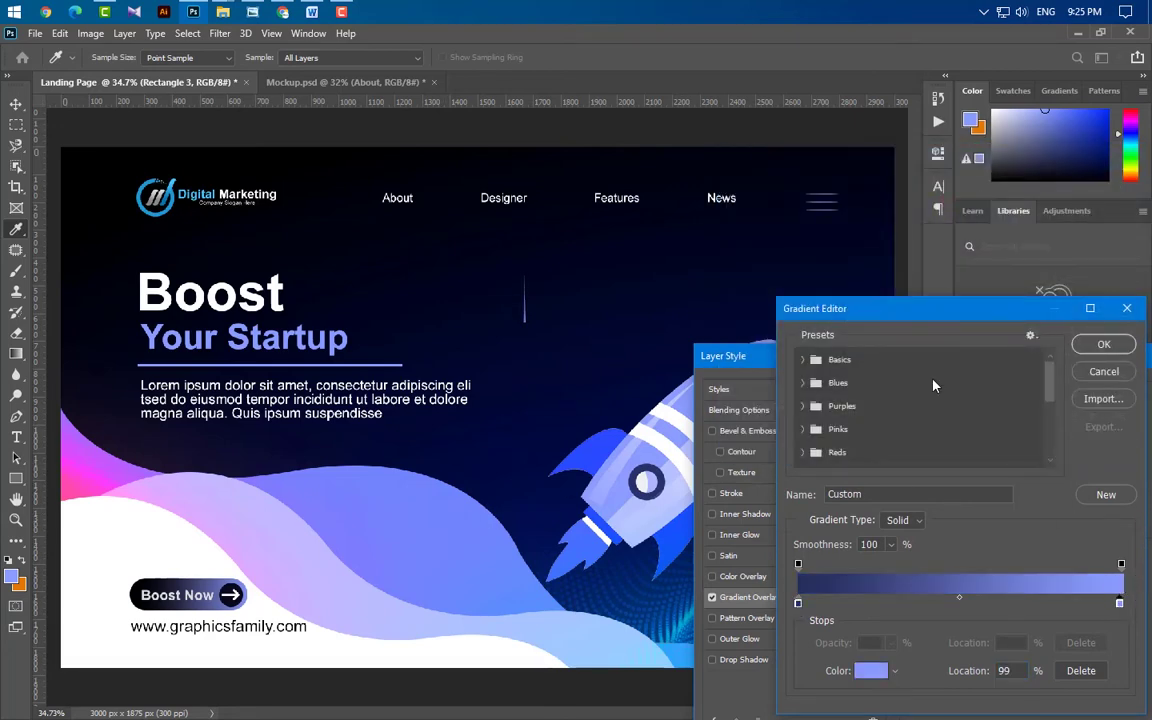
Set the light stop of the tapered line's gradient to cream #f3dea6 and apply the overlay
{"action": "double_click", "coordinate": [1119, 603]}
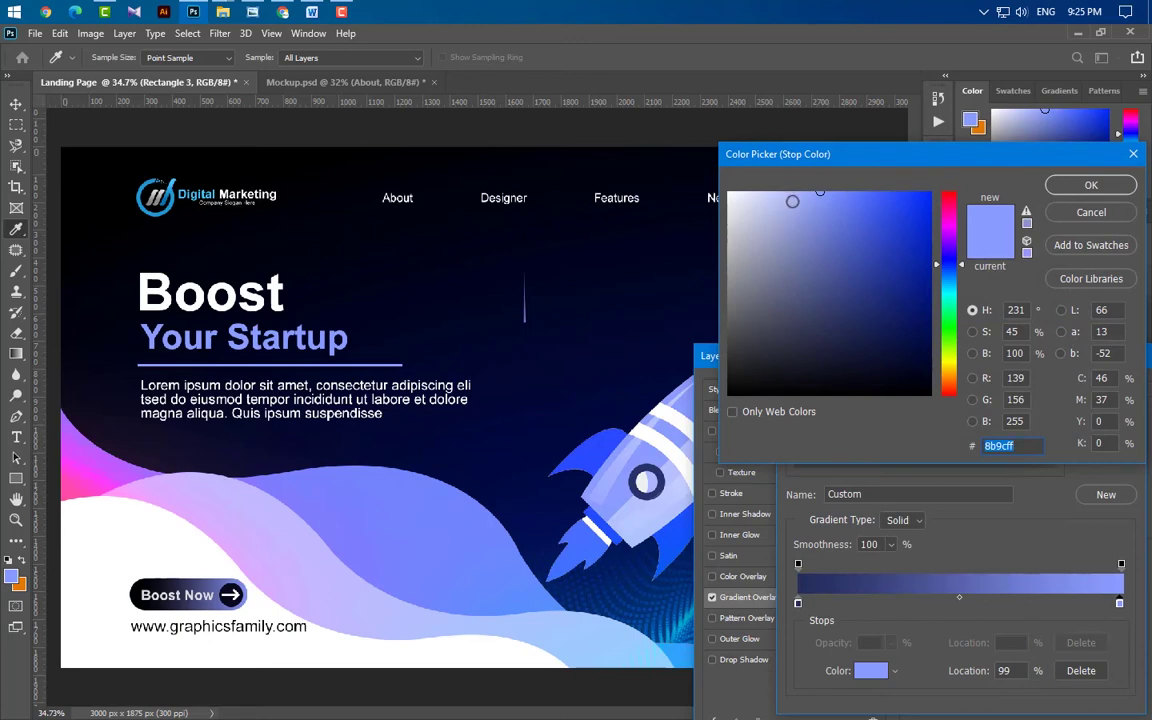
{"action": "left_click", "coordinate": [792, 201]}
{"action": "left_click", "coordinate": [950, 372]}
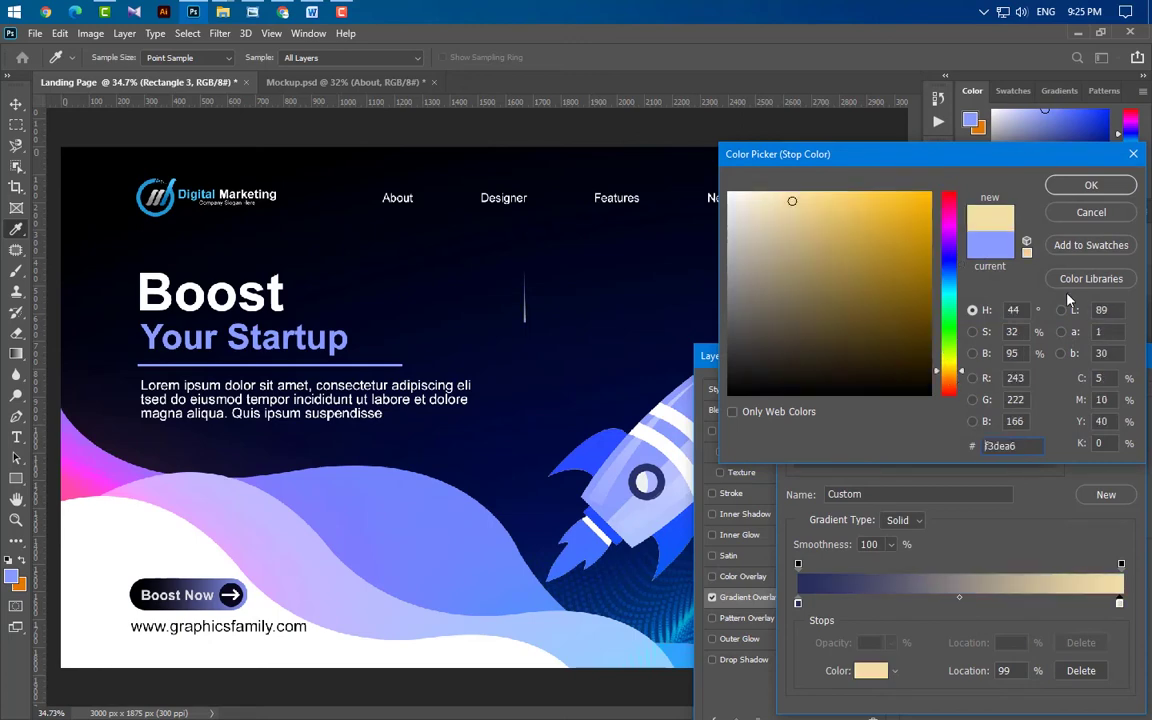
{"action": "left_click", "coordinate": [1099, 185]}
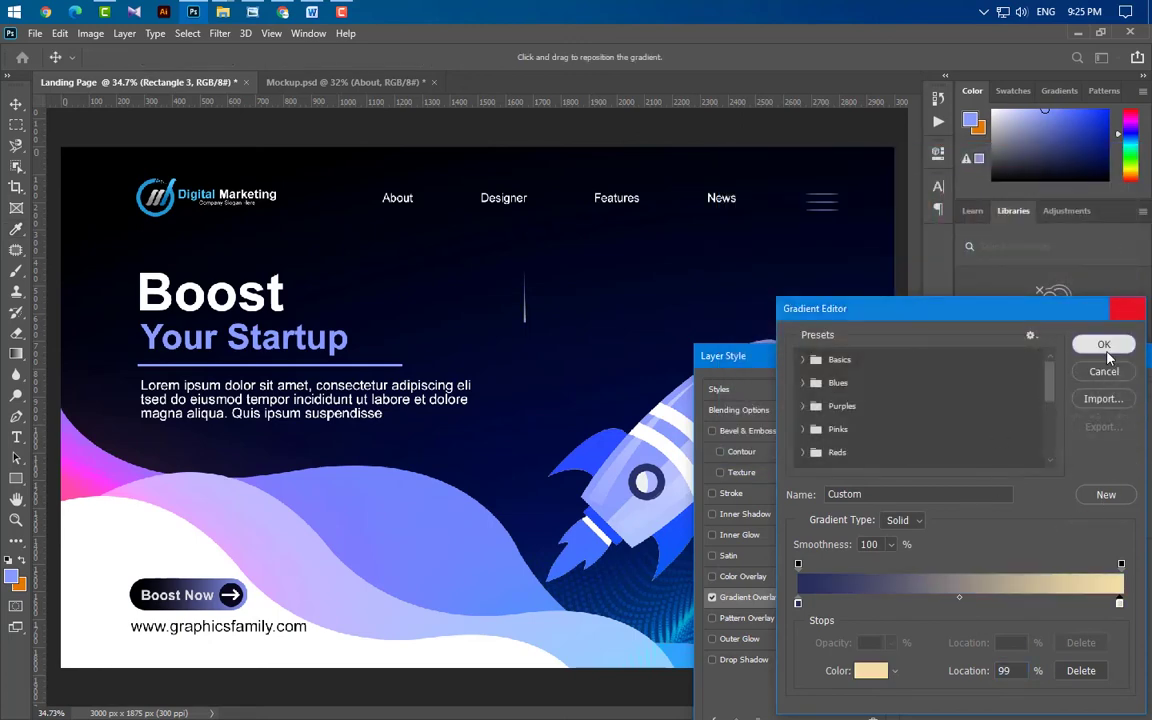
{"action": "left_click", "coordinate": [1103, 344]}
{"action": "left_click", "coordinate": [1105, 394]}
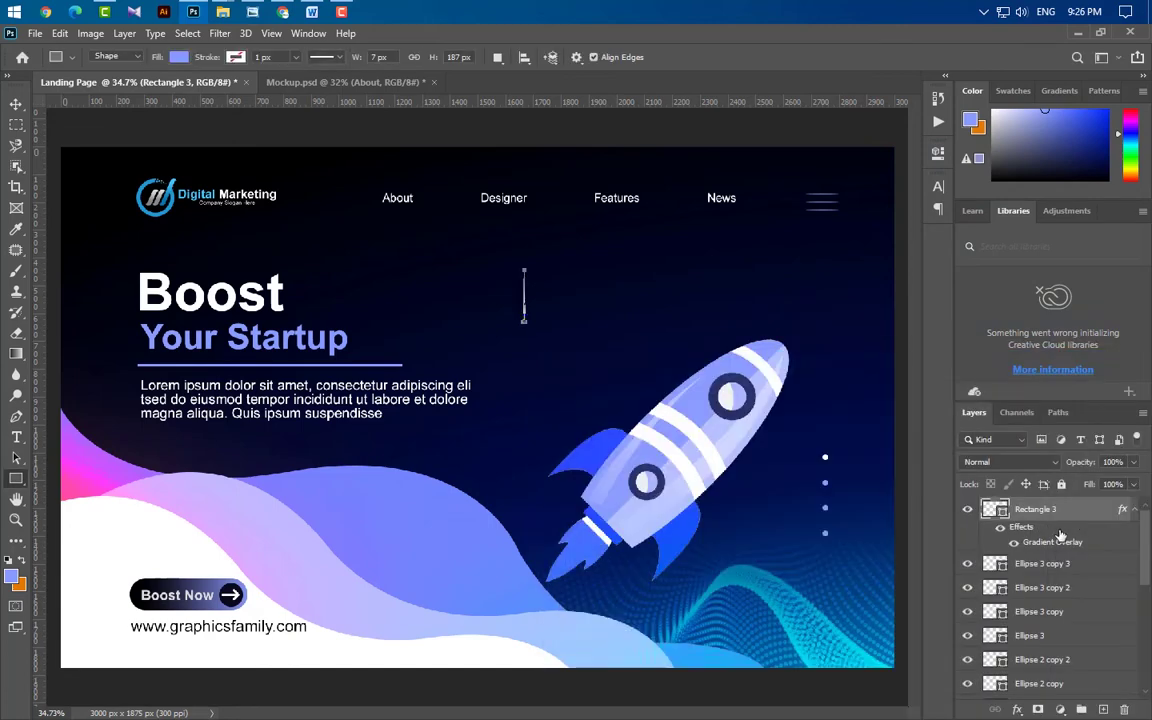
Rotate the tapered line by about 137° and flip its gradient overlay so the cream color lies at the upper-left end
{"action": "key", "text": "ctrl+t"}
{"action": "left_click_drag", "start_coordinate": [590, 262], "coordinate": [569, 399]}
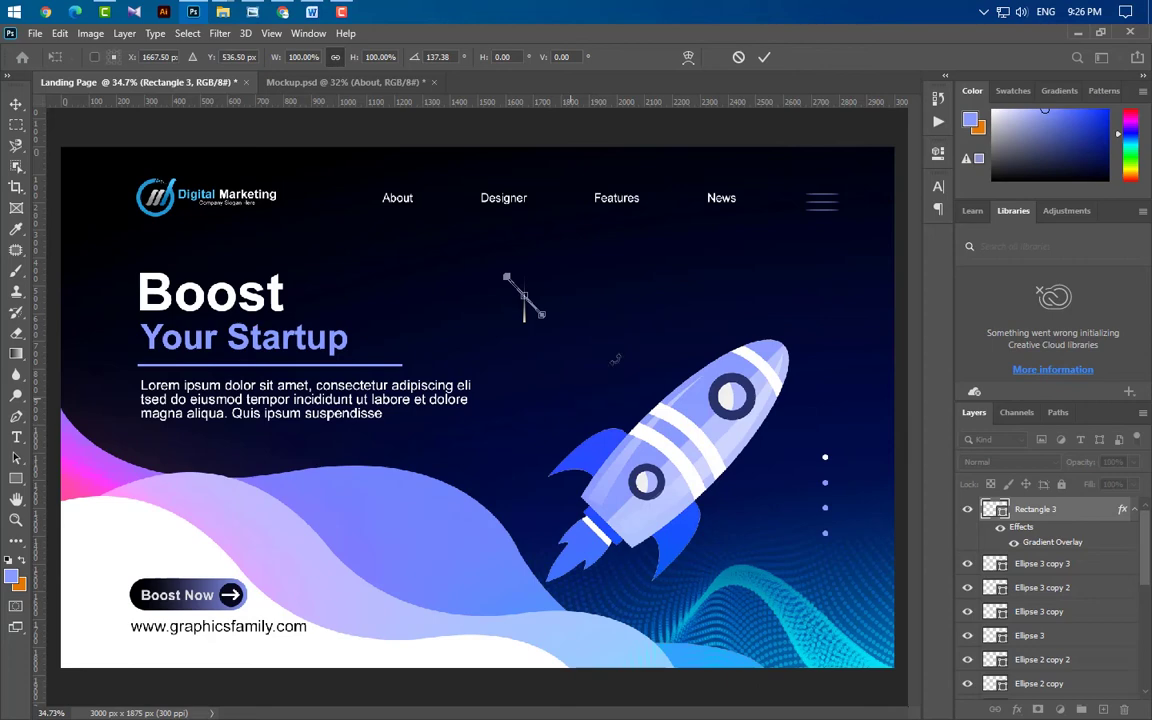
{"action": "key", "text": "Return"}
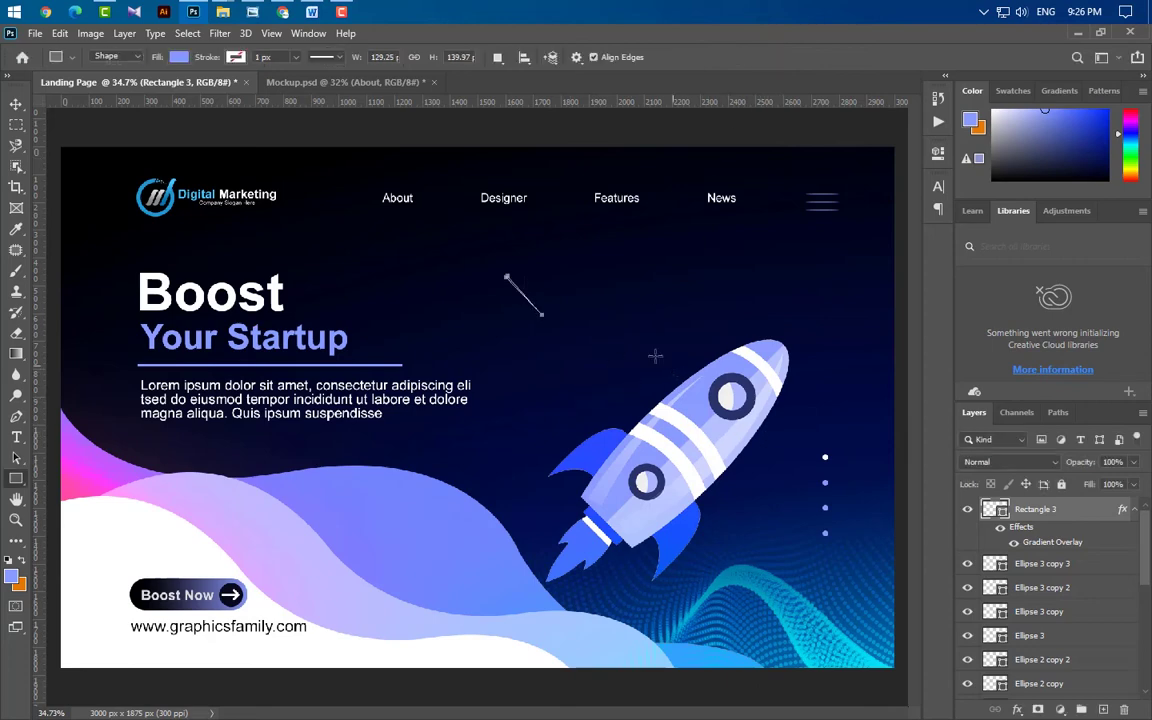
{"action": "left_click", "coordinate": [16, 104]}
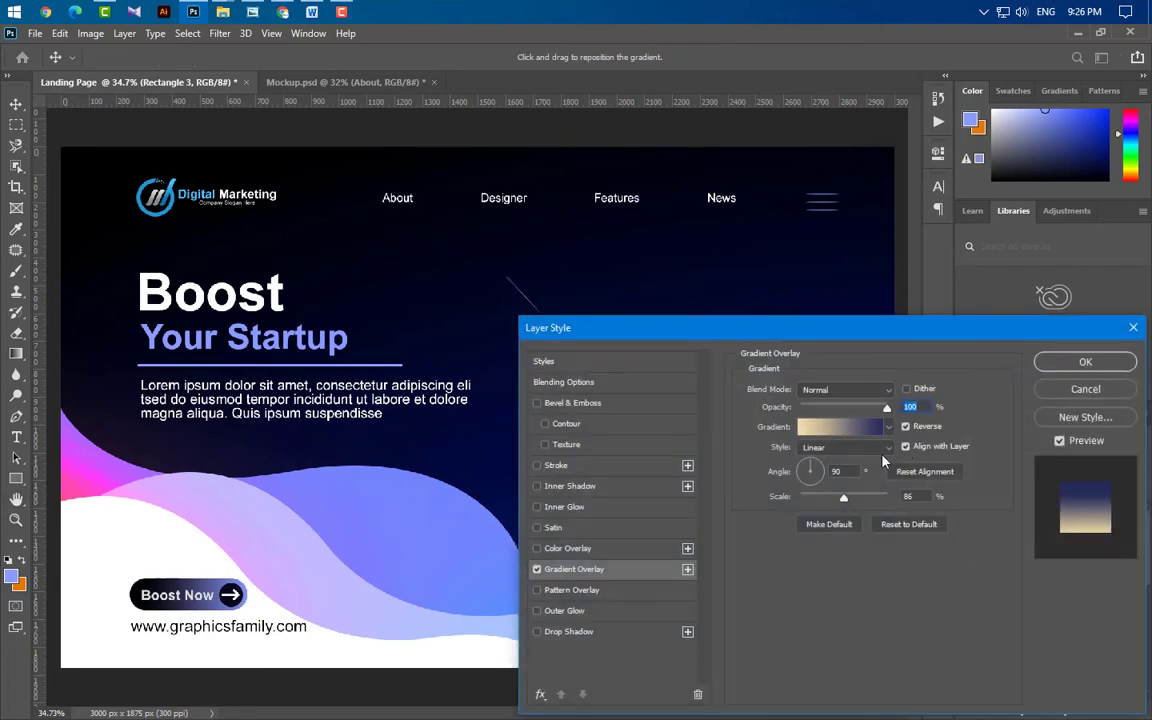
{"action": "left_click", "coordinate": [1085, 362]}
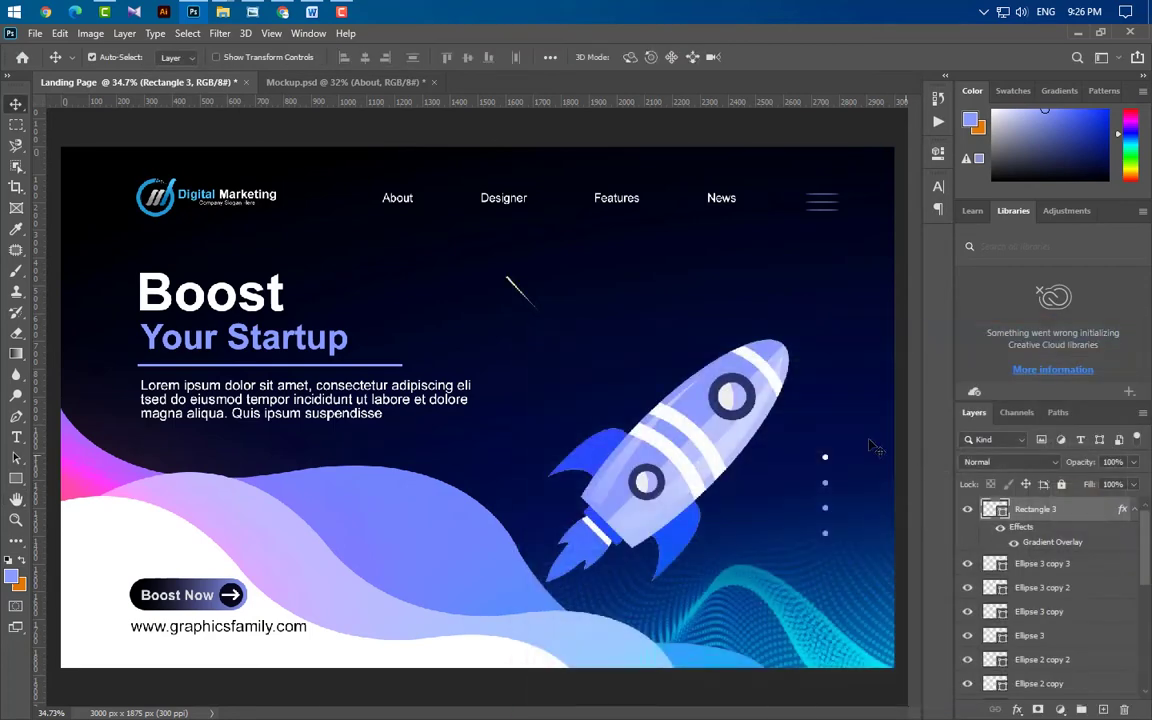
Enlarge the diagonal light streak slightly and place it to the right of the "Boost" headline
{"action": "key", "text": "ctrl+t"}
{"action": "left_click_drag", "start_coordinate": [542, 315], "coordinate": [447, 291]}
{"action": "left_click", "coordinate": [791, 57]}
Duplicate the light streak, scale the copy to about 62%, and place it just left of the rocket's fin above the waves
{"action": "left_click_drag", "start_coordinate": [1035, 509], "coordinate": [1100, 708]}
{"action": "key", "text": "ctrl+t"}
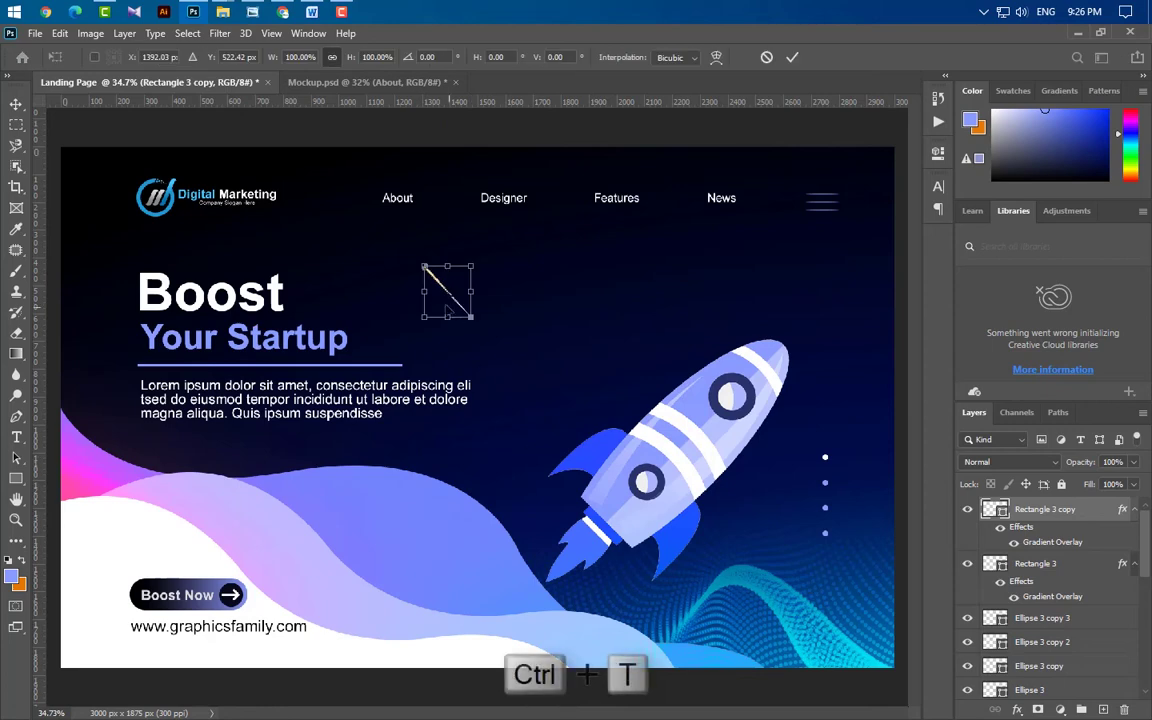
{"action": "left_click_drag", "start_coordinate": [455, 225], "coordinate": [495, 432]}
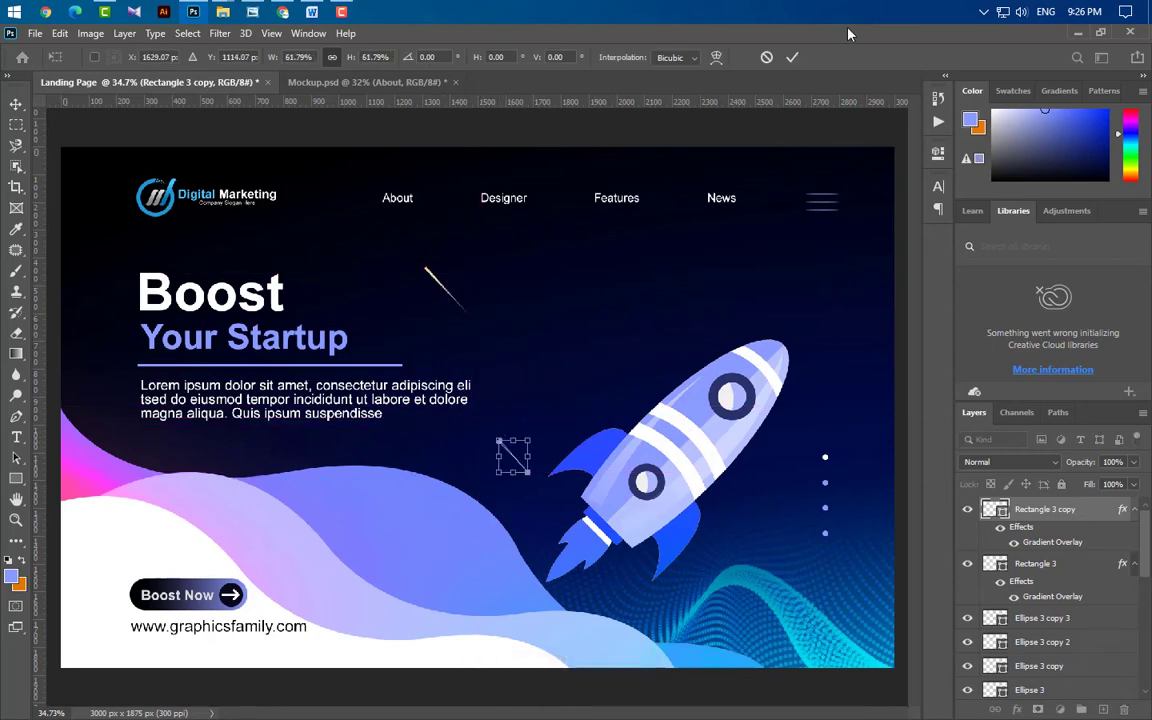
{"action": "left_click", "coordinate": [791, 57]}
Duplicate the small streak and place the copy in the dark sky below "Features", above the rocket
{"action": "left_click_drag", "start_coordinate": [1040, 509], "coordinate": [1087, 710]}
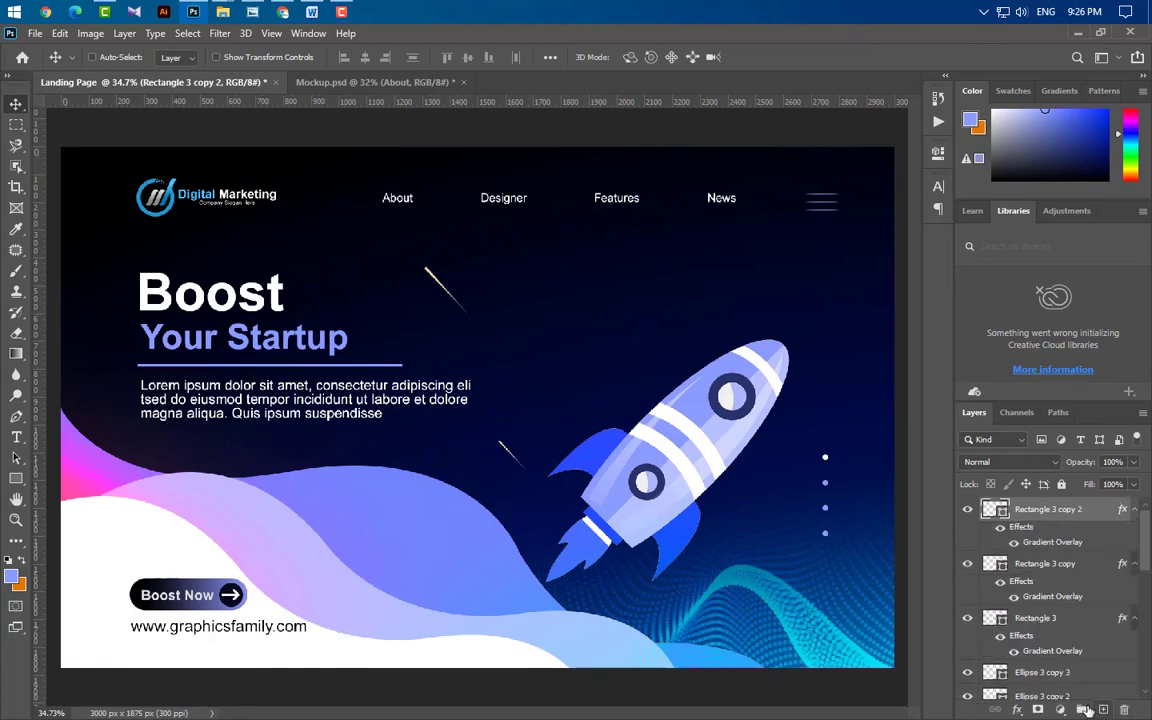
{"action": "key", "text": "ctrl+t"}
{"action": "left_click_drag", "start_coordinate": [513, 458], "coordinate": [620, 285]}
{"action": "left_click", "coordinate": [791, 57]}
Duplicate the streak above the rocket, scale the copy to about 129%, and place it right of the rocket above the white dot
{"action": "key", "text": "ctrl+j"}
{"action": "key", "text": "ctrl+t"}
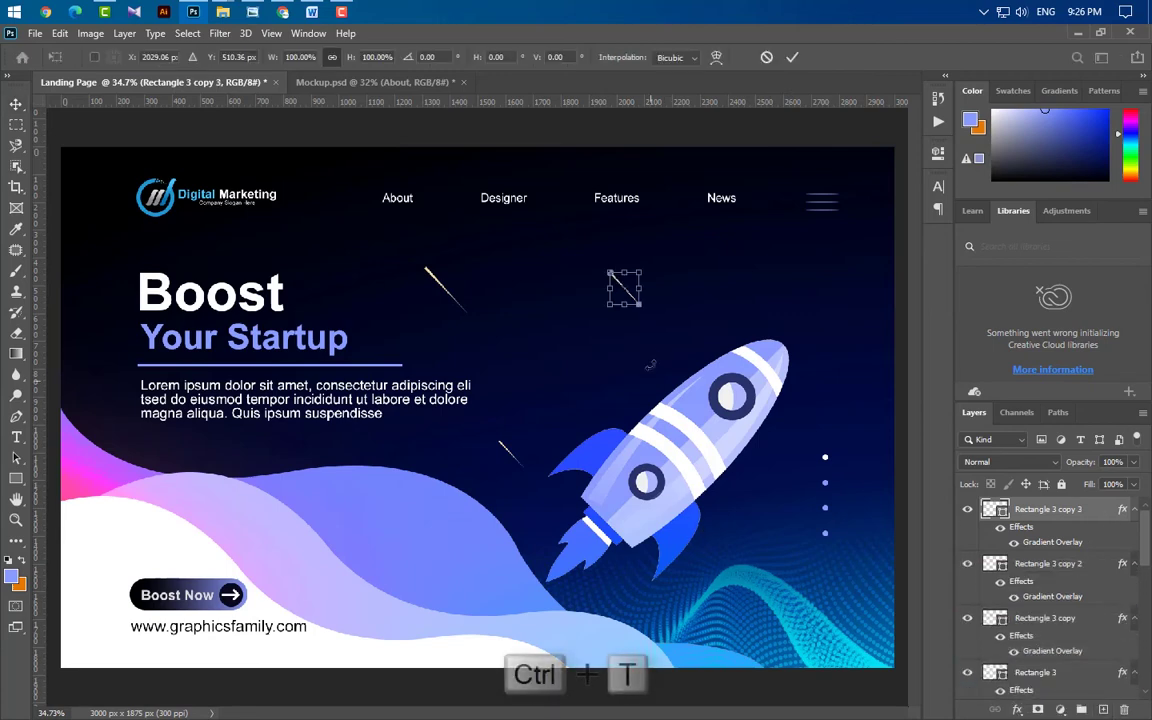
{"action": "left_click_drag", "start_coordinate": [641, 305], "coordinate": [831, 447]}
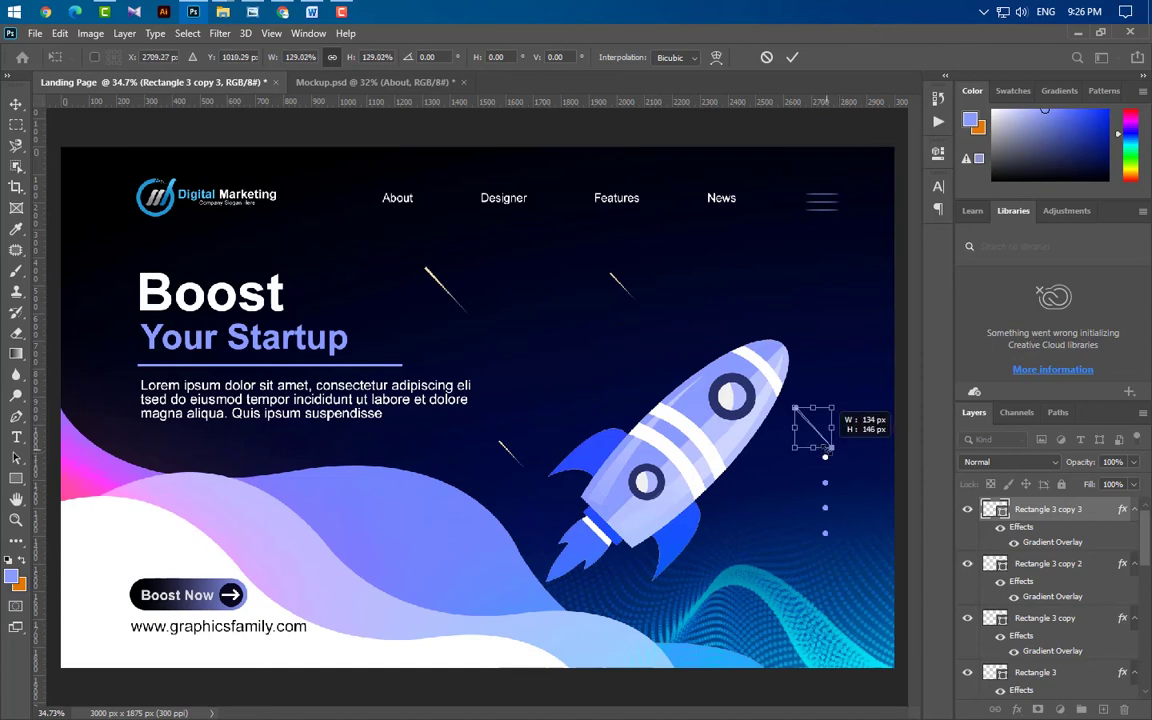
{"action": "left_click", "coordinate": [792, 57]}
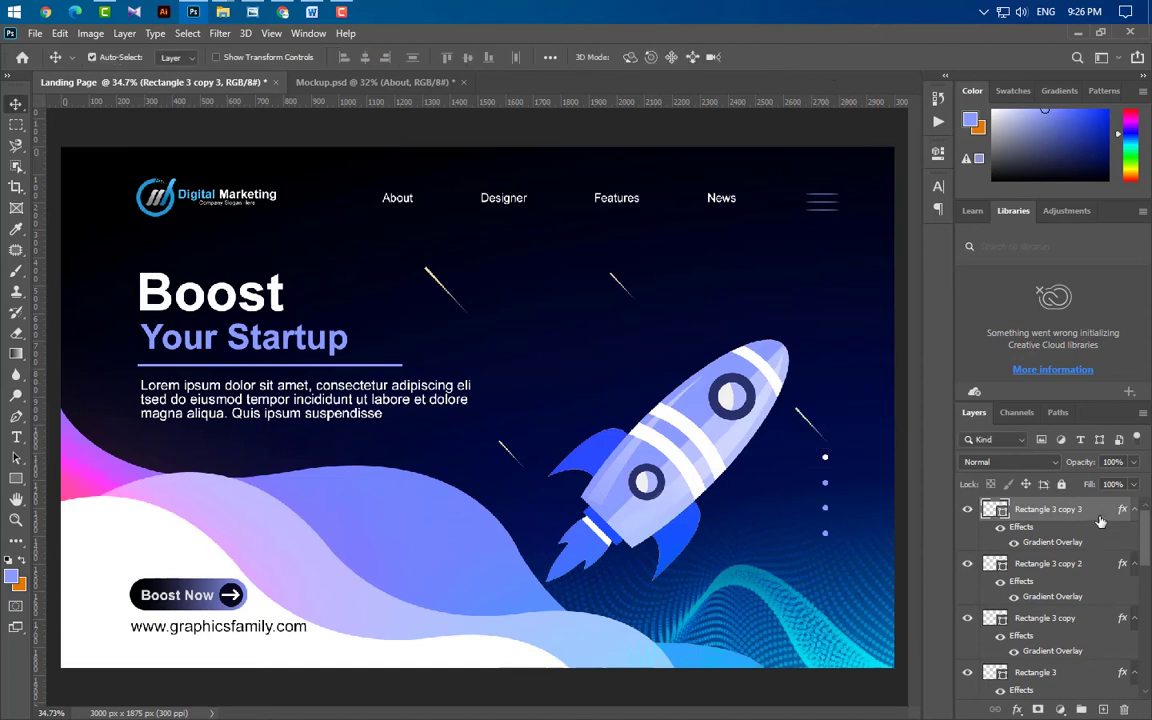
Duplicate the streak beside the rocket, shrink the copy, and place it in the header between "News" and the menu icon
{"action": "key", "text": "ctrl+j"}
{"action": "key", "text": "ctrl+t"}
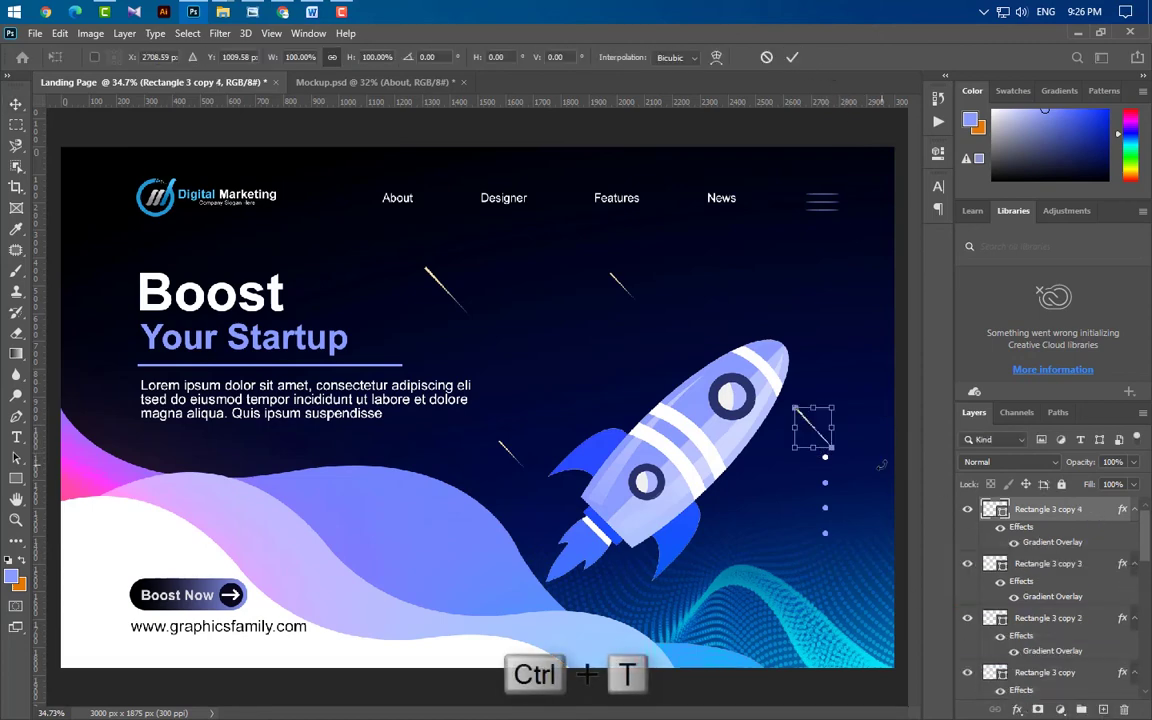
{"action": "left_click_drag", "start_coordinate": [830, 444], "coordinate": [787, 207]}
{"action": "left_click", "coordinate": [790, 57]}
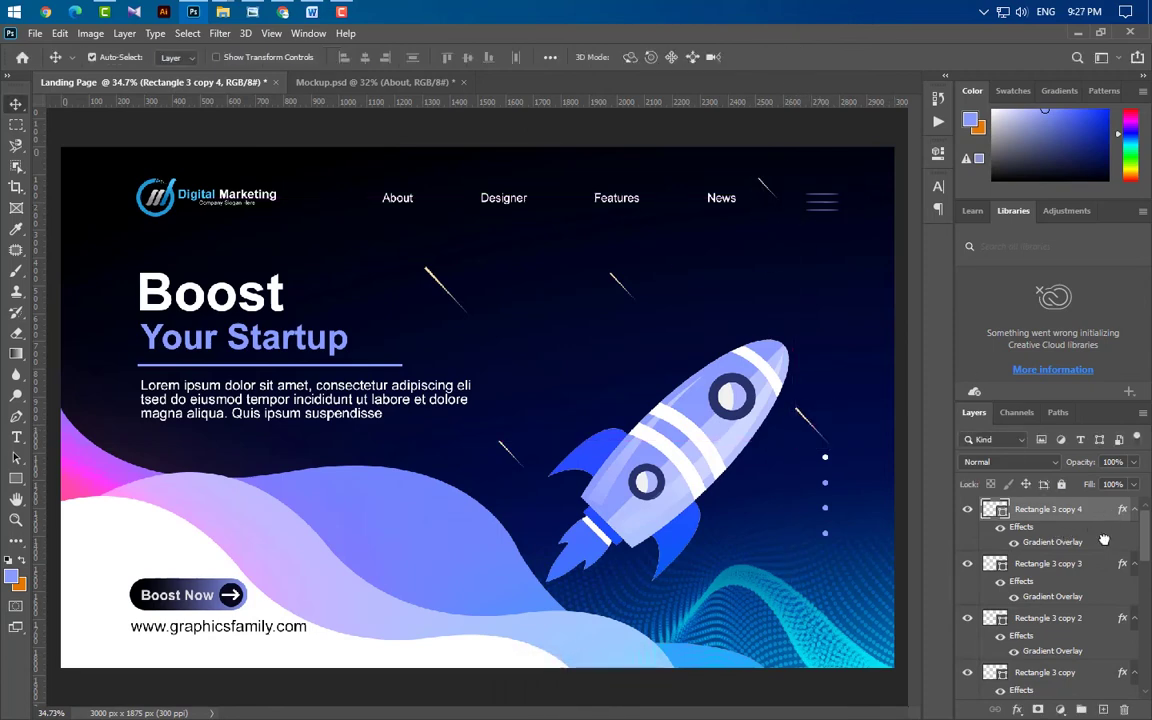
Duplicate the header streak between "News" and the menu icon and place the copy on the canvas's left edge beside the logo
{"action": "key", "text": "ctrl+j"}
{"action": "key", "text": "ctrl+t"}
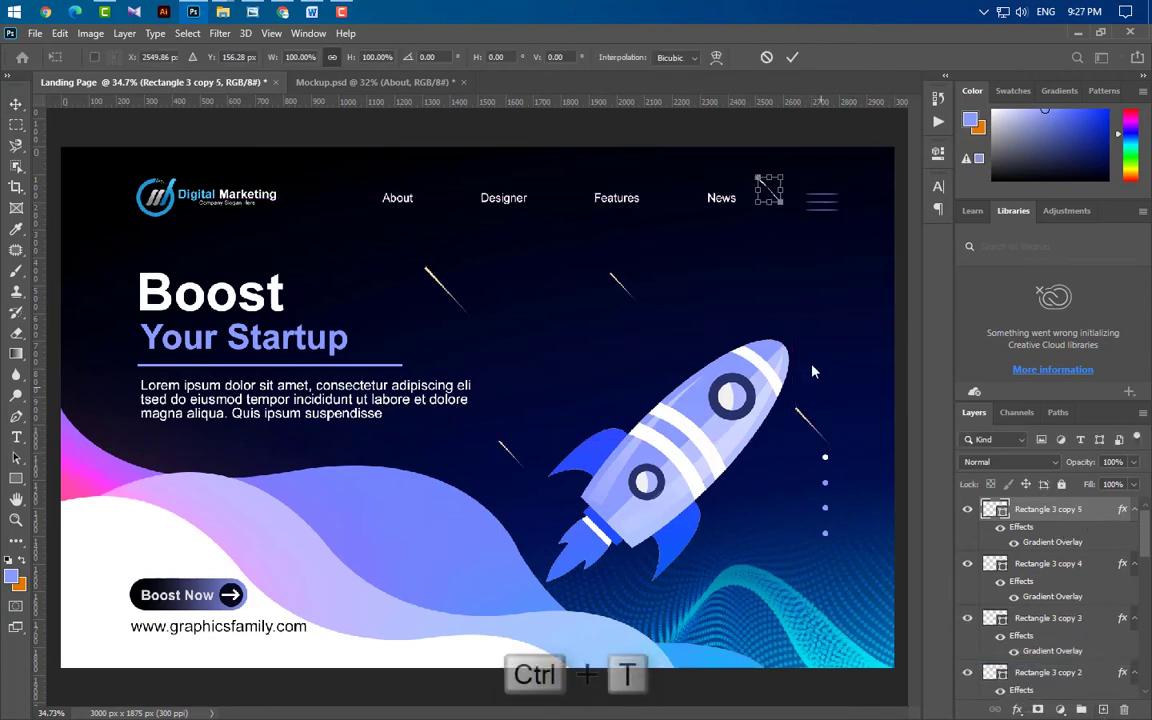
{"action": "left_click_drag", "start_coordinate": [771, 190], "coordinate": [64, 190]}
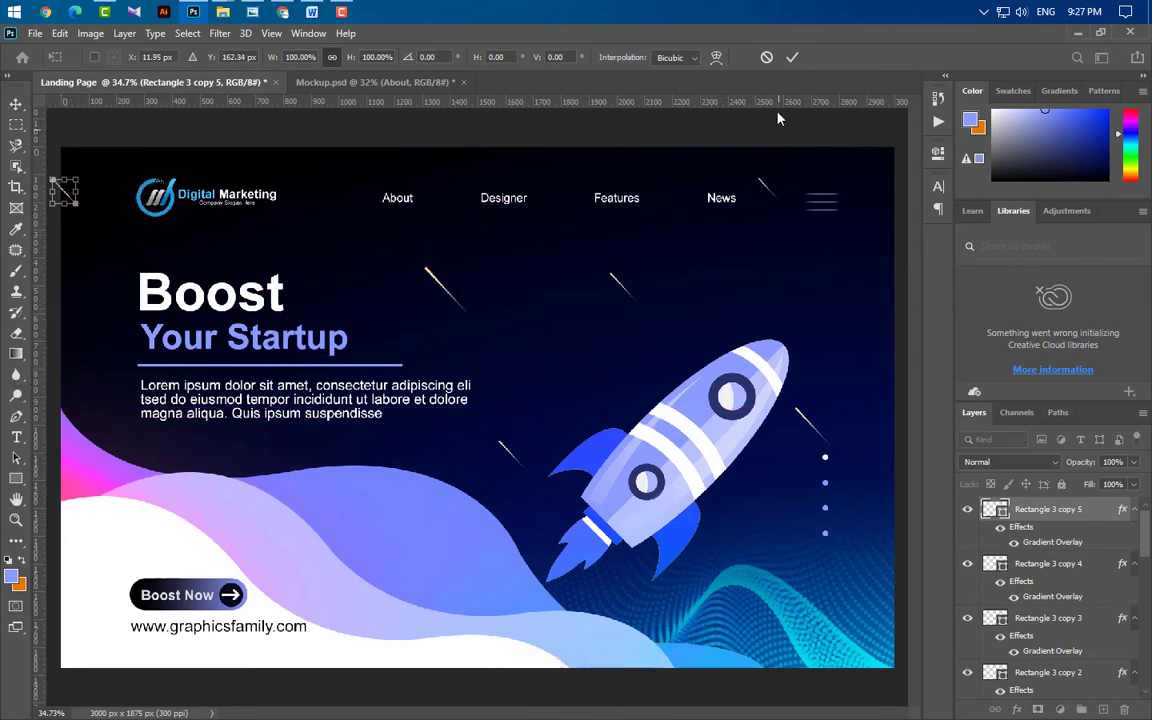
{"action": "left_click", "coordinate": [790, 59]}
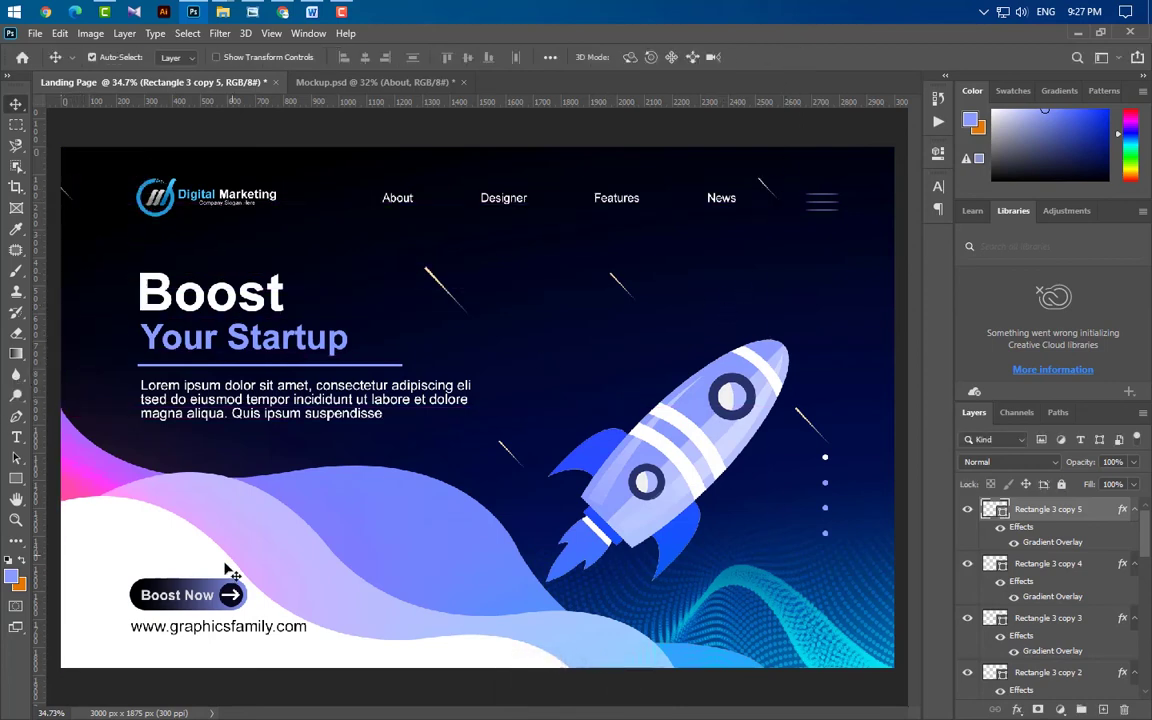
Draw a 242 px circle with the Ellipse tool on a new layer, just below the paragraph and overlapping the wave crest
{"action": "right_click", "coordinate": [15, 483]}
{"action": "left_click", "coordinate": [72, 509]}
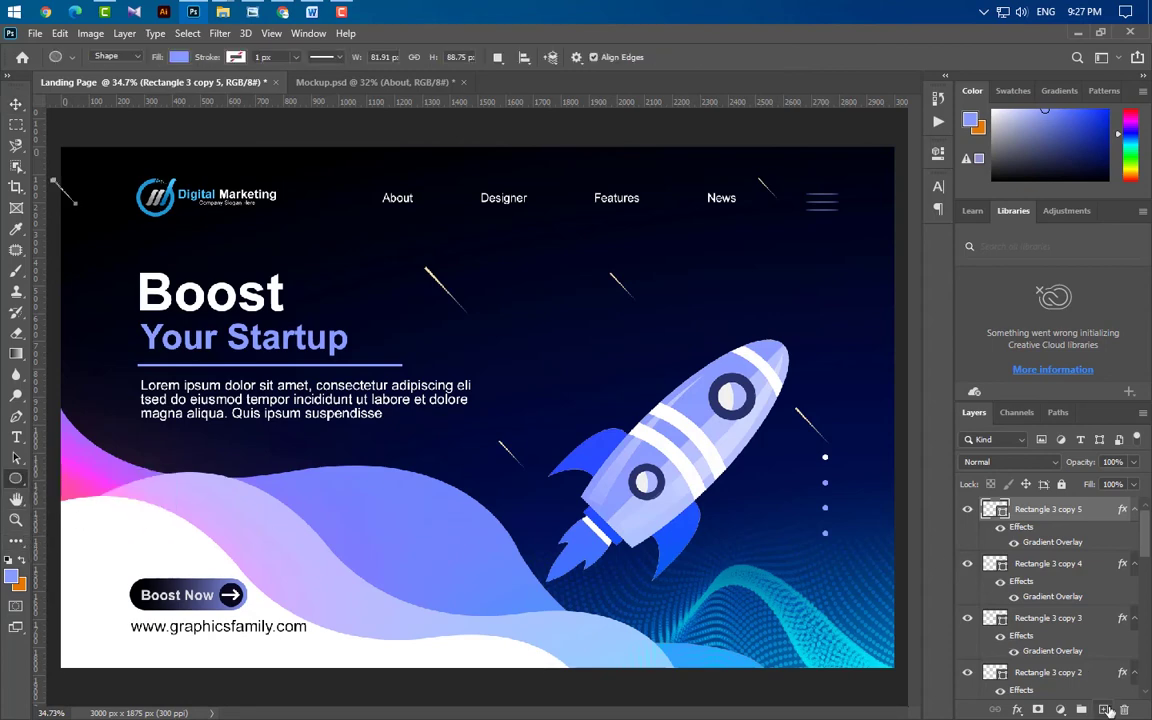
{"action": "left_click", "coordinate": [1105, 710]}
{"action": "mouse_move", "coordinate": [203, 425]}
{"action": "left_mouse_down"}
{"action": "mouse_move", "coordinate": [258, 447]}
{"action": "mouse_move", "coordinate": [272, 468]}
{"action": "mouse_move", "coordinate": [266, 489]}
{"action": "left_mouse_up"}
{"action": "left_click", "coordinate": [893, 147]}
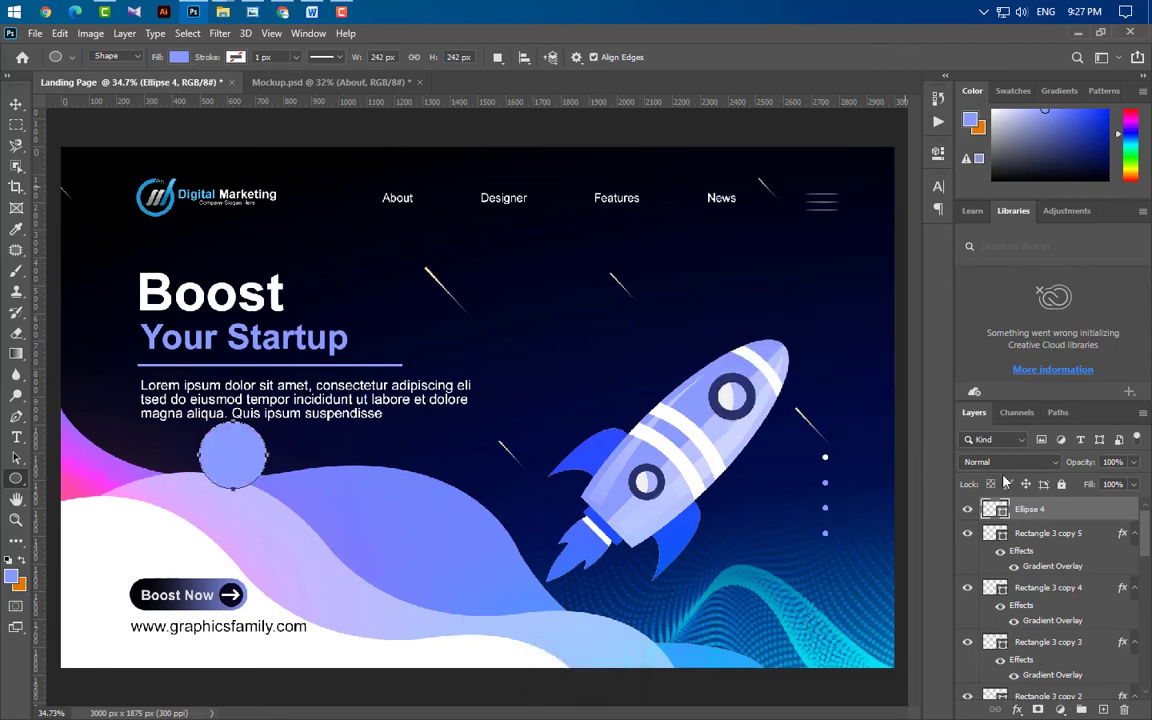
Move the Ellipse 4 layer down the layer stack and into Group 1, above the Rocket Png layer
{"action": "mouse_move", "coordinate": [1000, 509]}
{"action": "left_mouse_down"}
{"action": "mouse_move", "coordinate": [1080, 713]}
{"action": "mouse_move", "coordinate": [1075, 548]}
{"action": "mouse_move", "coordinate": [1066, 590]}
{"action": "left_mouse_up"}
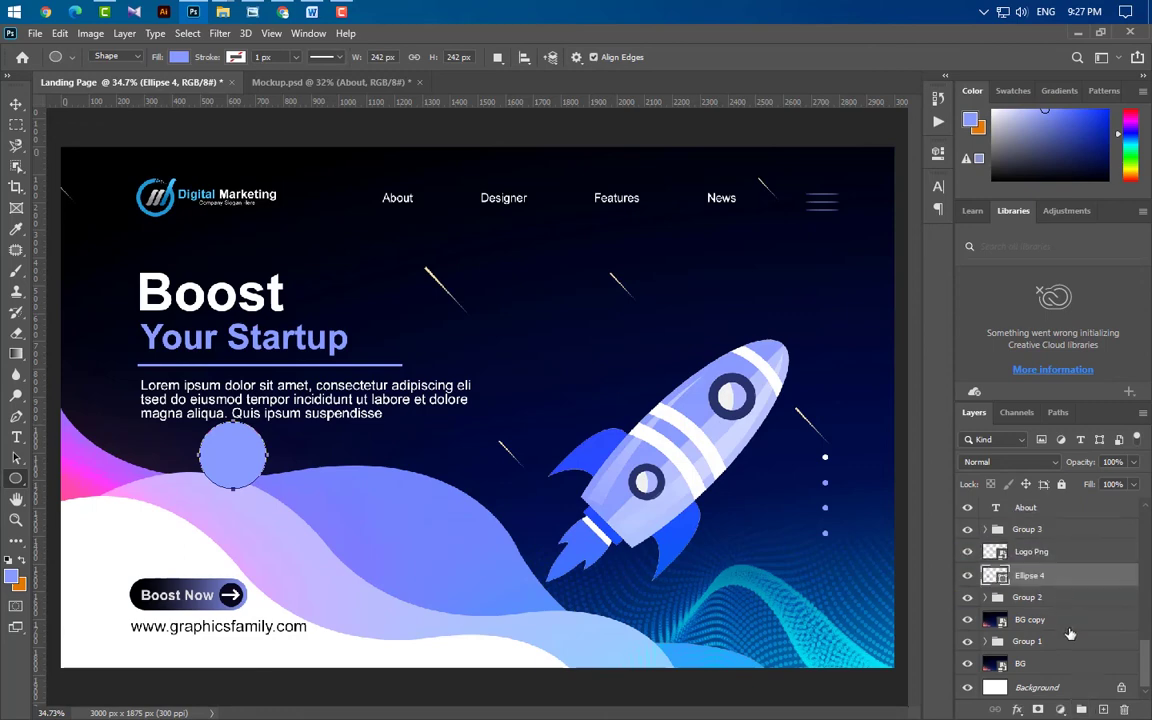
{"action": "left_click", "coordinate": [985, 641]}
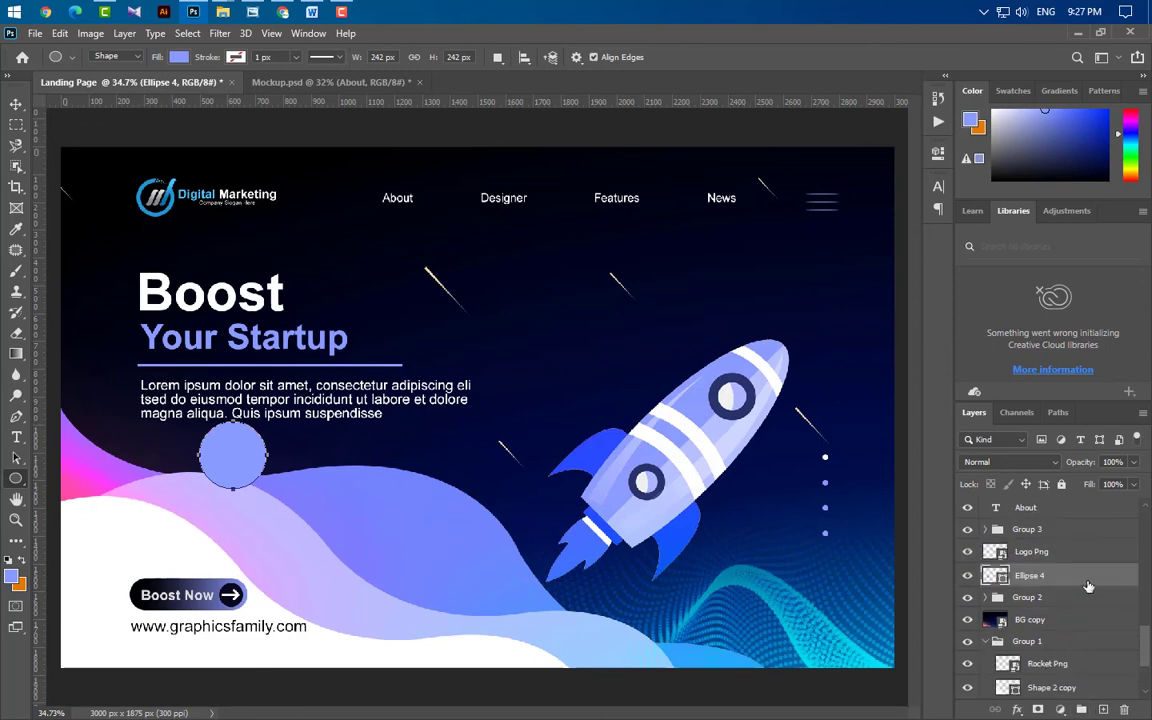
{"action": "left_click_drag", "start_coordinate": [1090, 584], "coordinate": [1066, 652]}
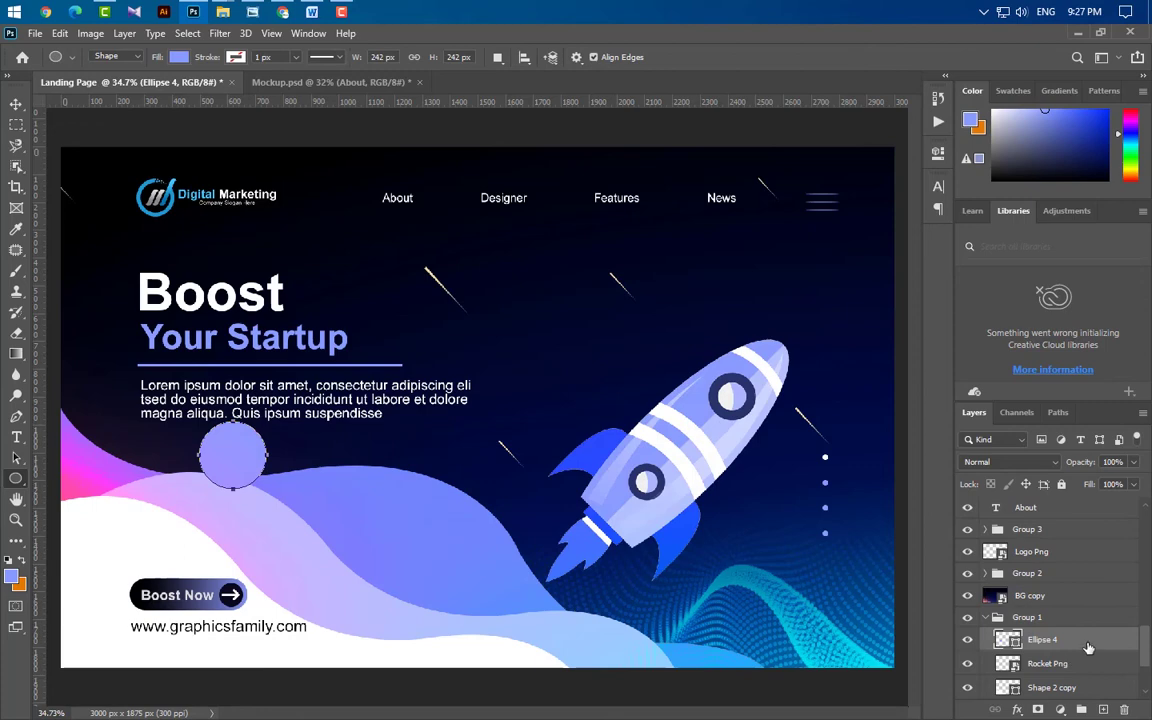
Add a linear gradient overlay at 45° to the circle and shift the gradient so its dark end covers most of it
{"action": "left_click", "coordinate": [627, 574]}
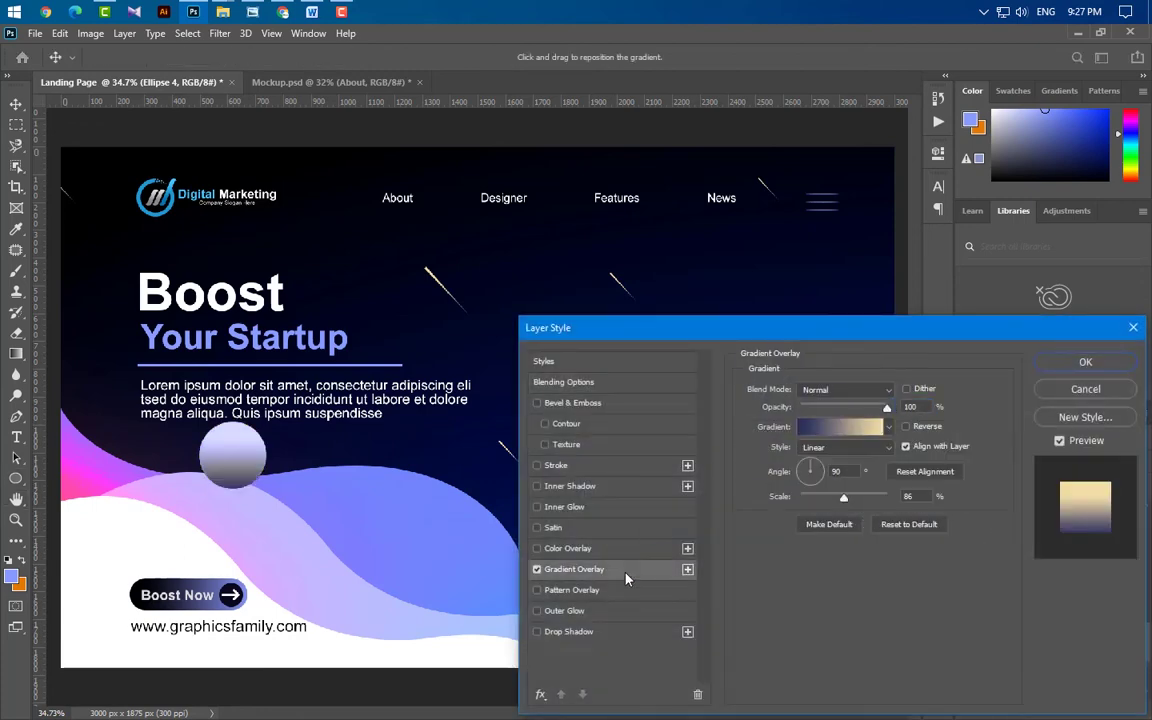
{"action": "left_click_drag", "start_coordinate": [305, 517], "coordinate": [215, 400]}
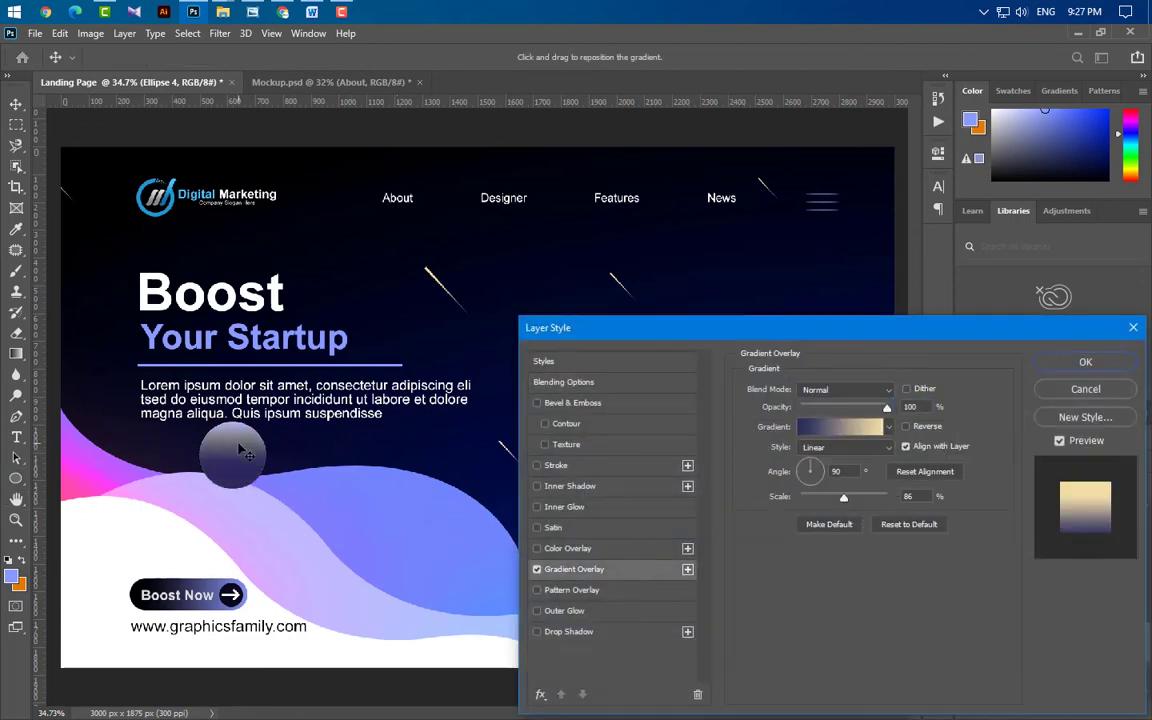
{"action": "type", "text": "45"}
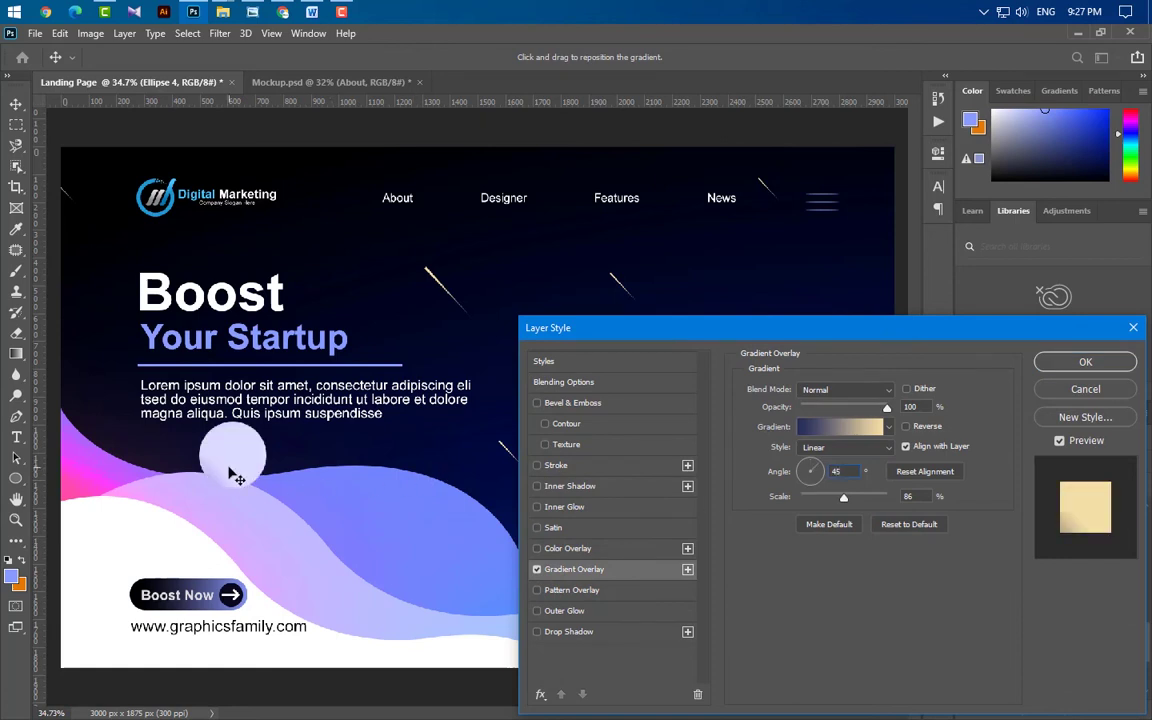
{"action": "left_click_drag", "start_coordinate": [229, 470], "coordinate": [325, 425]}
Change the gradient's beige end stop to the blue-violet #7c7eff sampled from the wave and apply the circle's layer style
{"action": "left_click", "coordinate": [840, 427]}
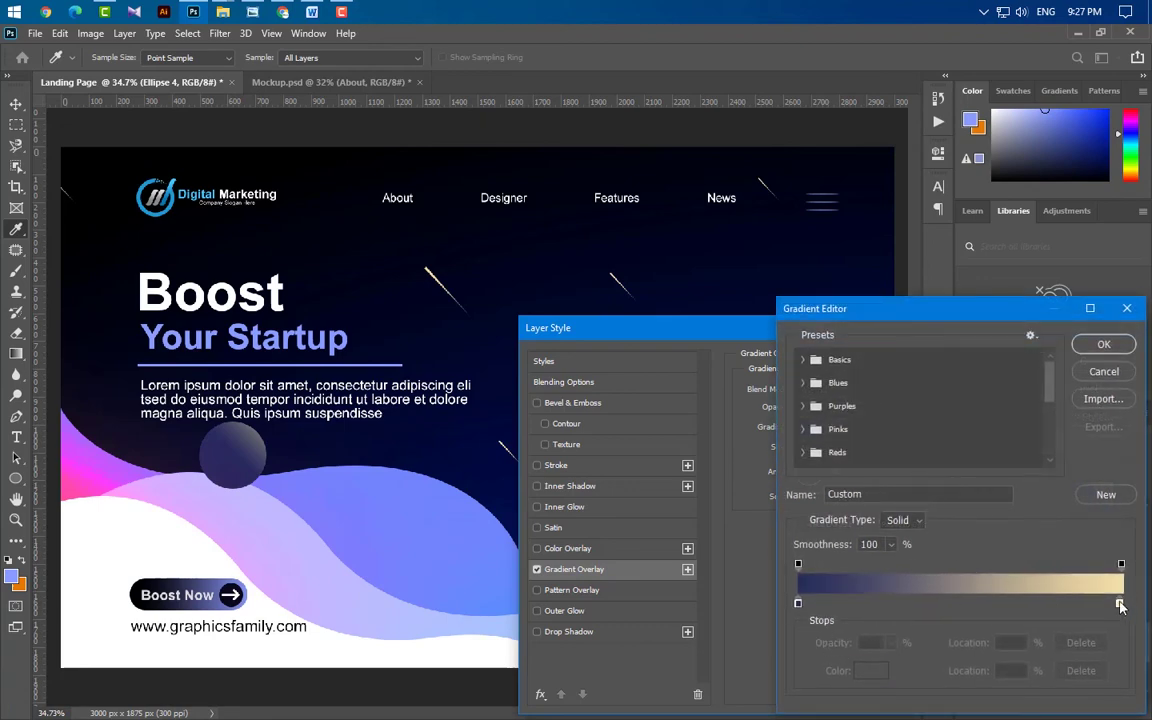
{"action": "double_click", "coordinate": [1119, 603]}
{"action": "left_click", "coordinate": [369, 517]}
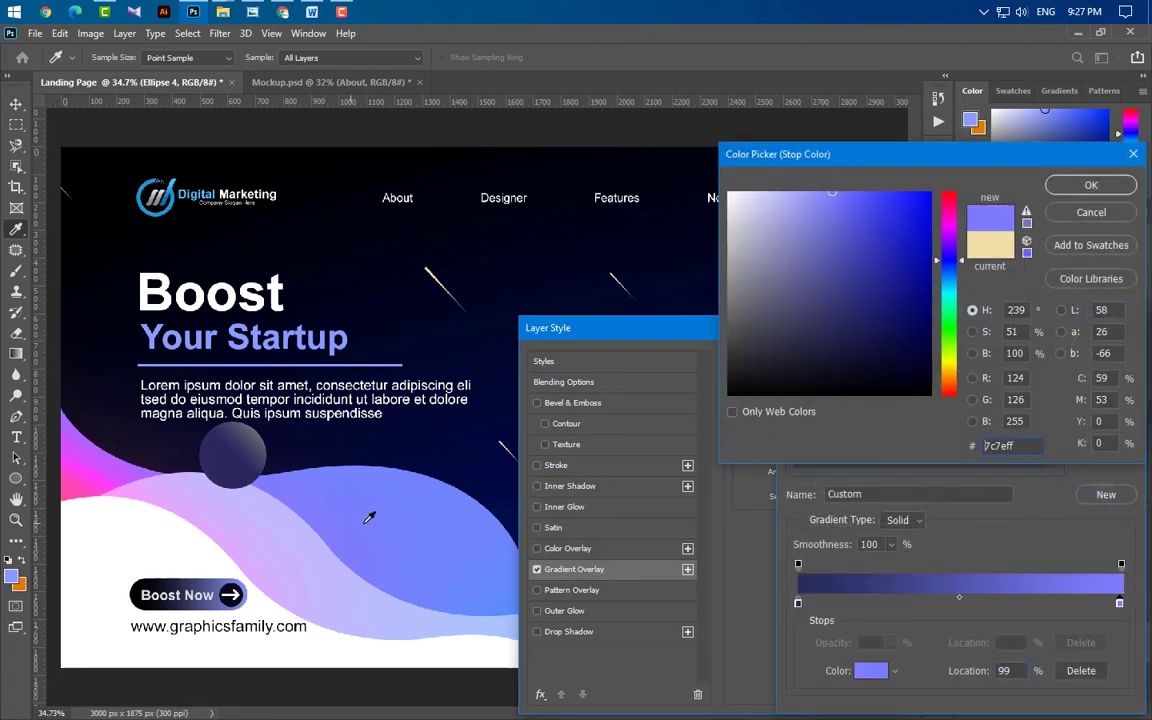
{"action": "left_click", "coordinate": [1095, 188]}
{"action": "left_click", "coordinate": [1103, 339]}
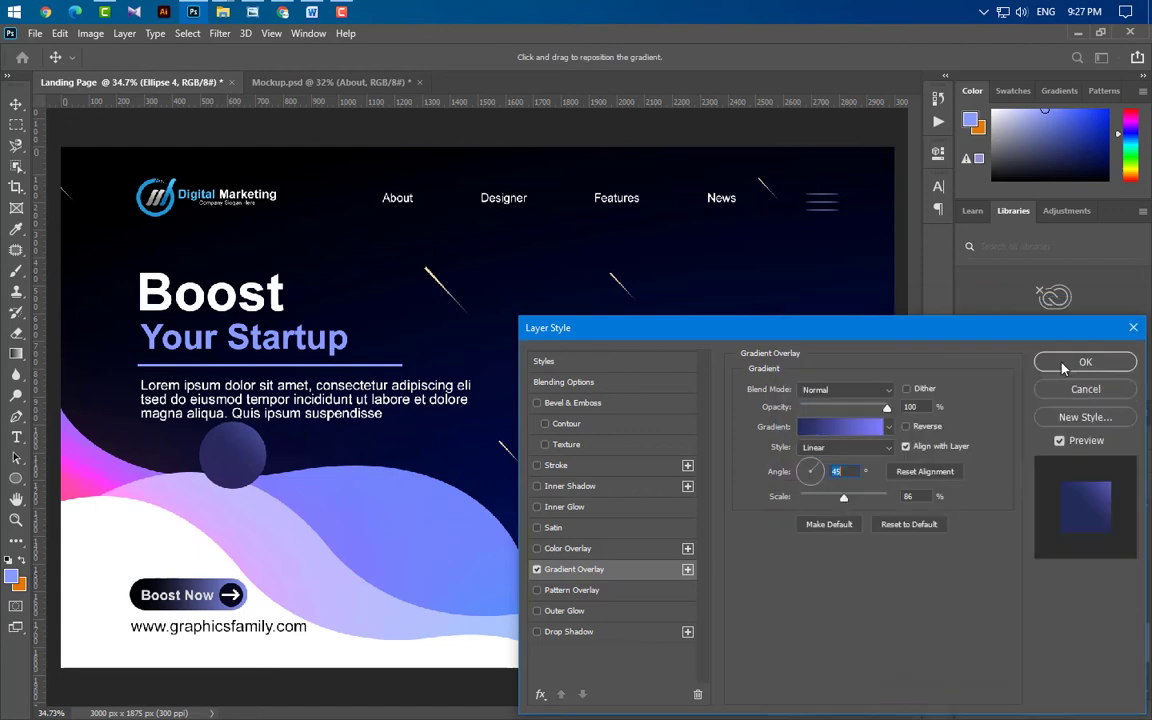
{"action": "left_click", "coordinate": [1084, 362]}
Move the circle's layer below Shape 1 inside Group 1 to put it behind the waves
{"action": "key", "text": "ctrl+minus"}
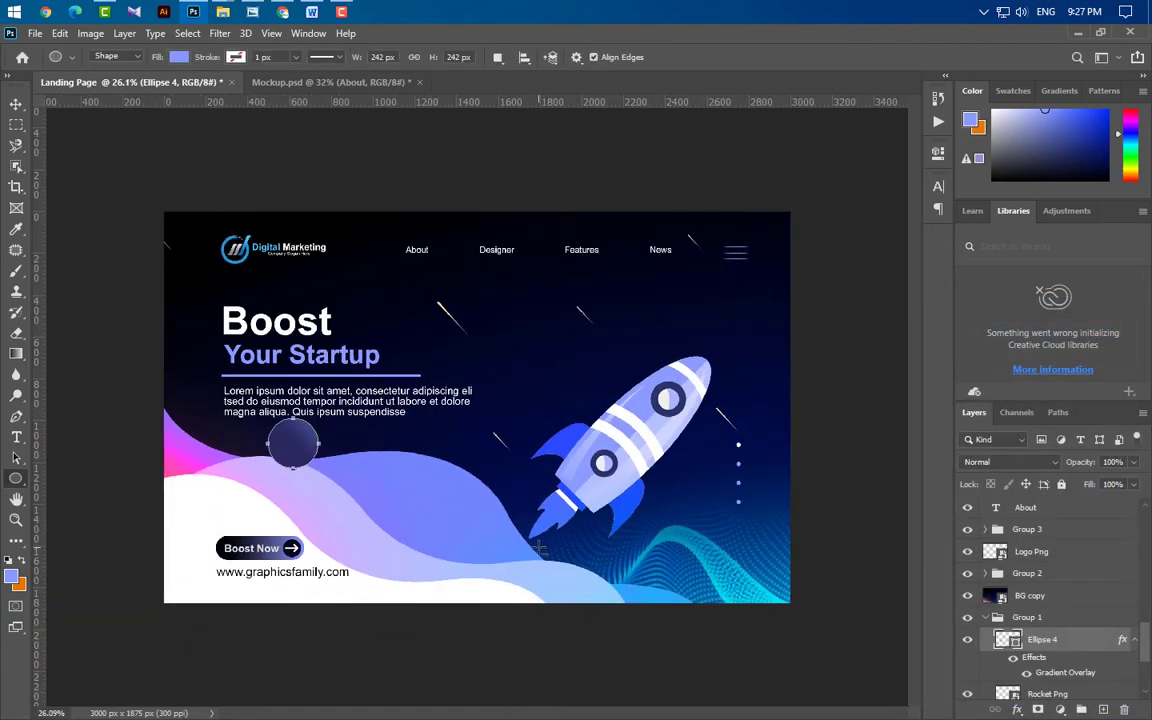
{"action": "mouse_move", "coordinate": [1090, 652]}
{"action": "left_mouse_down"}
{"action": "mouse_move", "coordinate": [1087, 670]}
{"action": "mouse_move", "coordinate": [1084, 637]}
{"action": "mouse_move", "coordinate": [1084, 654]}
{"action": "left_mouse_up"}
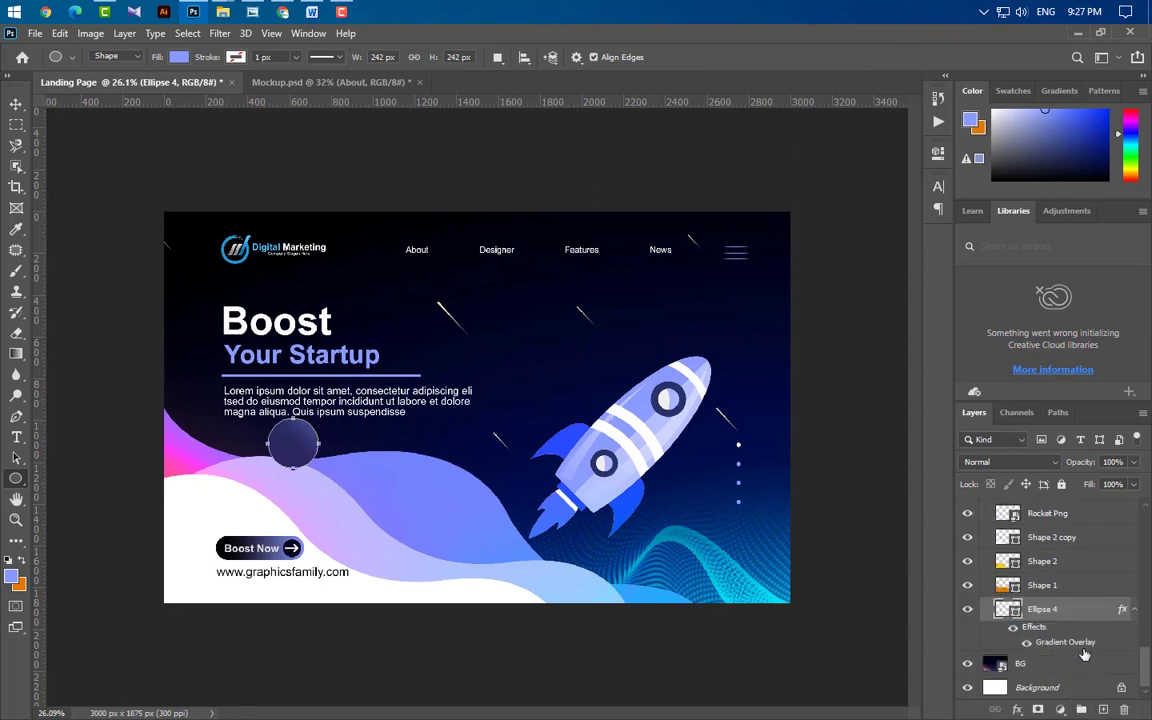
Duplicate the circle, shrink the copy, and place it in the dark sky above the rocket's left fin
{"action": "left_click", "coordinate": [16, 104]}
{"action": "left_click_drag", "start_coordinate": [1060, 609], "coordinate": [1102, 709]}
{"action": "key", "text": "ctrl+t"}
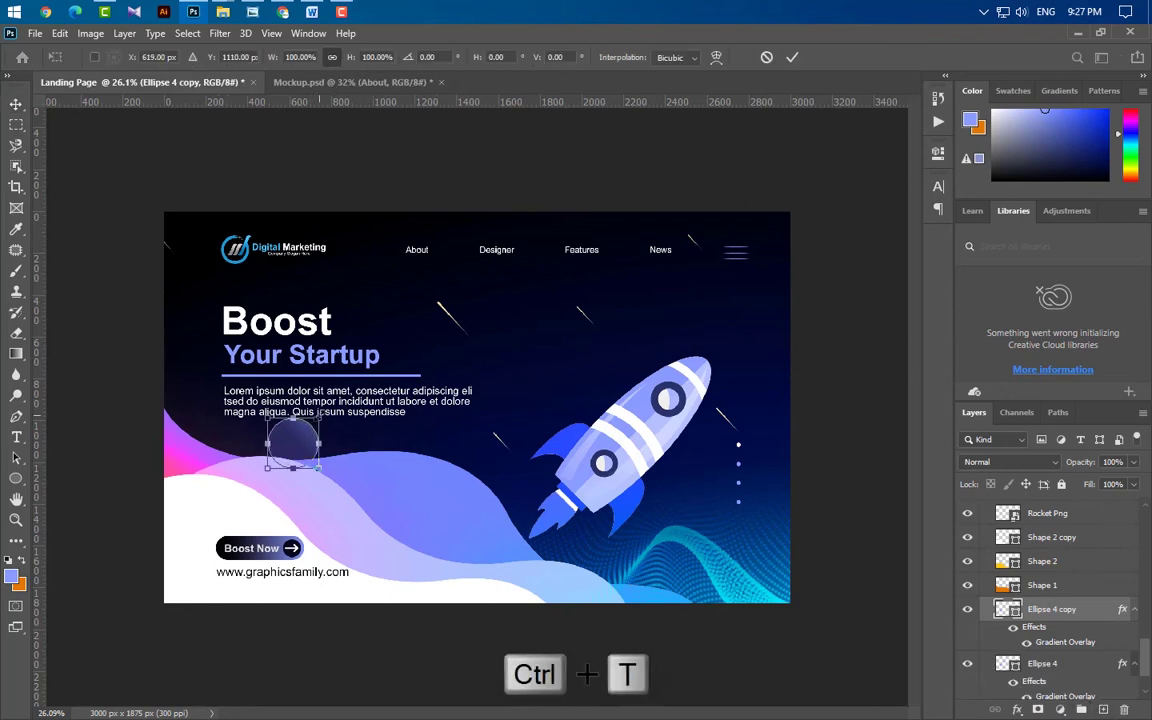
{"action": "left_click_drag", "start_coordinate": [318, 421], "coordinate": [575, 378]}
{"action": "left_click", "coordinate": [793, 57]}
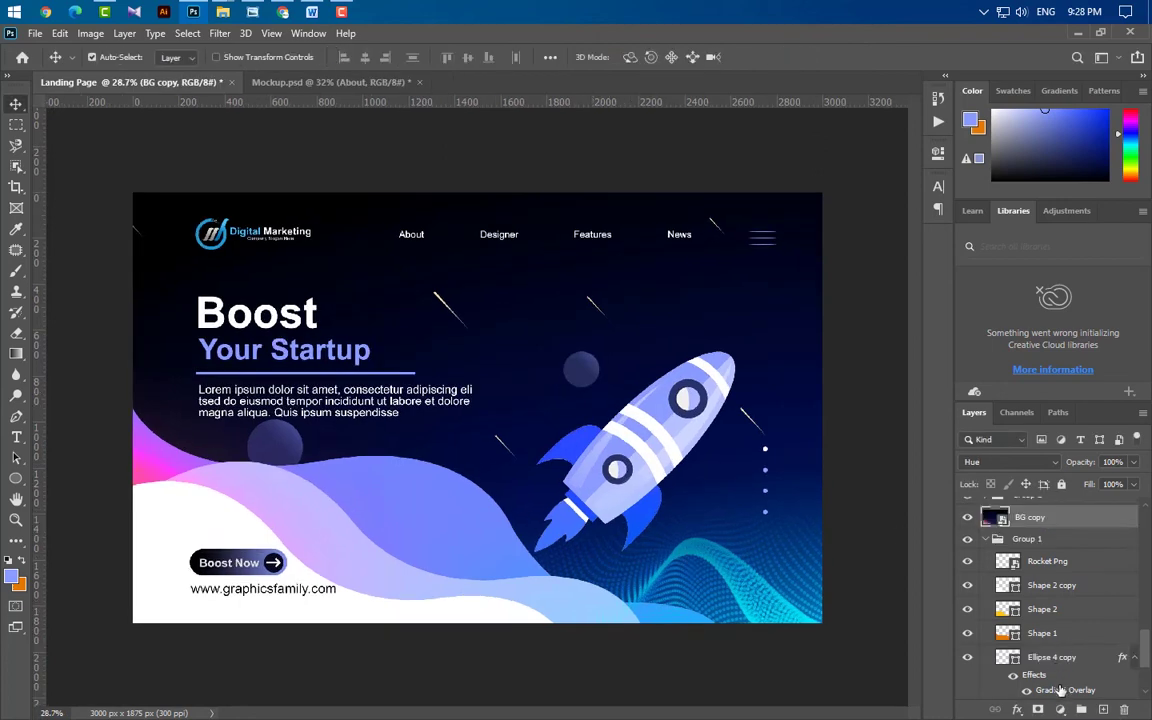
Edit the gradient overlay of the smaller circle copy, setting its dark start stop to #0f1537
{"action": "double_click", "coordinate": [1060, 690]}
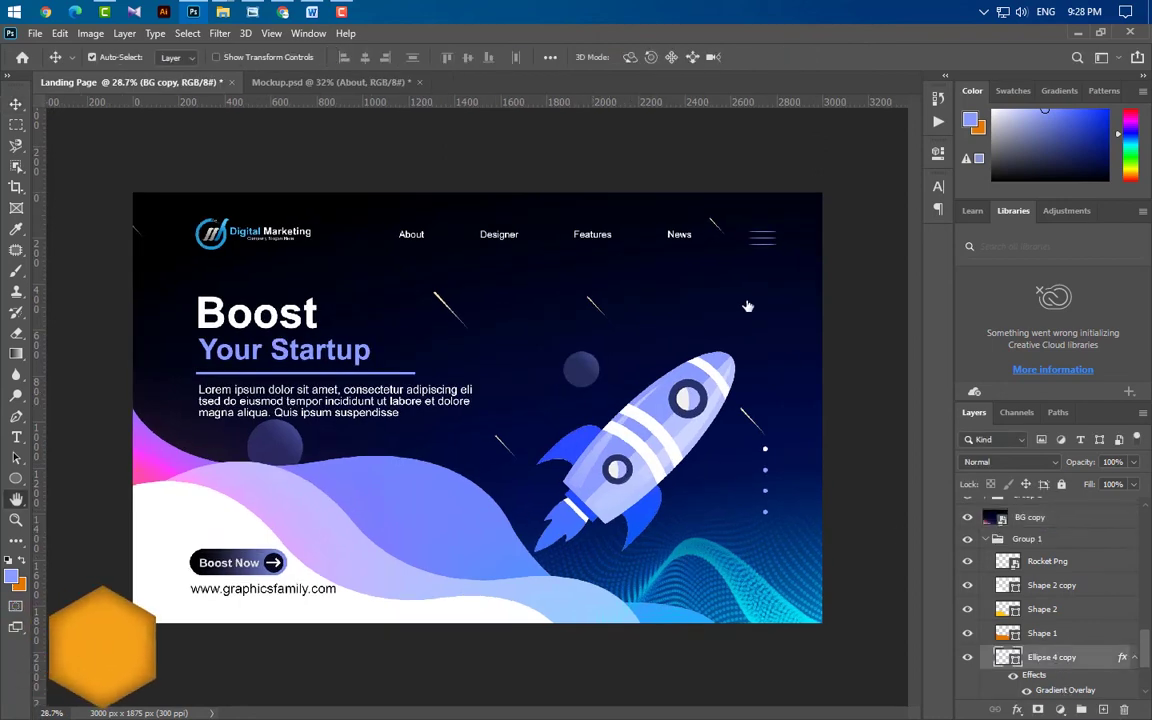
{"action": "left_click", "coordinate": [858, 430]}
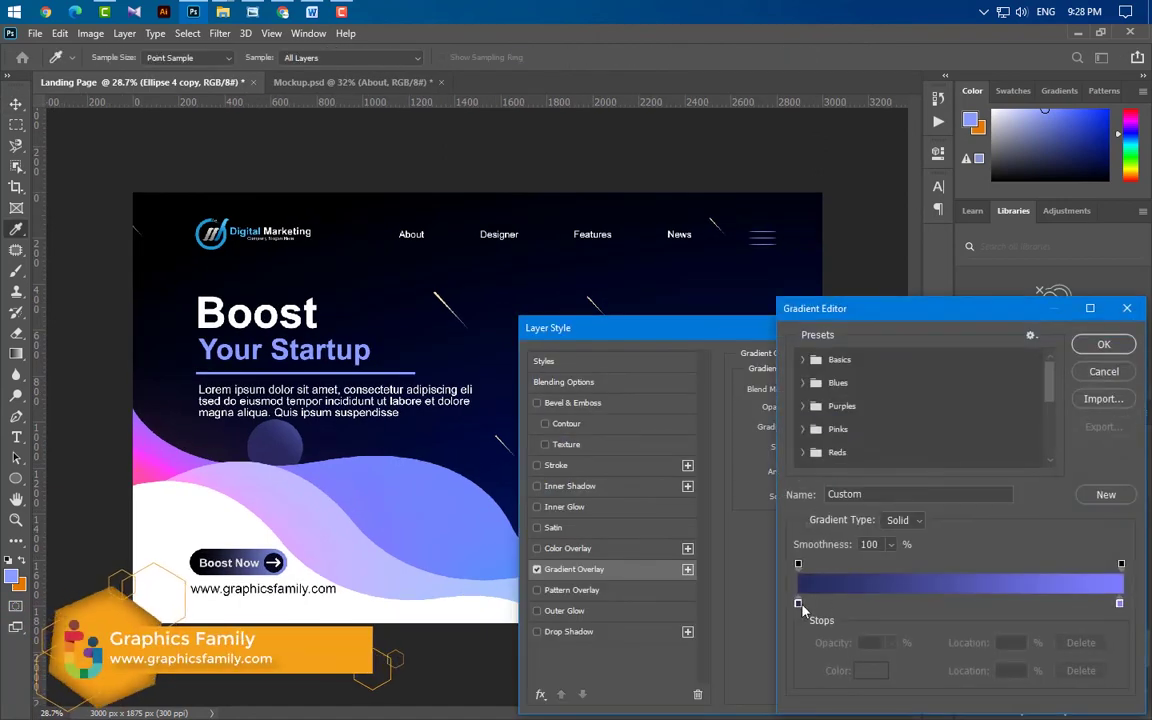
{"action": "double_click", "coordinate": [798, 603]}
{"action": "mouse_move", "coordinate": [849, 322]}
{"action": "left_mouse_down"}
{"action": "mouse_move", "coordinate": [882, 321]}
{"action": "mouse_move", "coordinate": [874, 351]}
{"action": "left_mouse_up"}
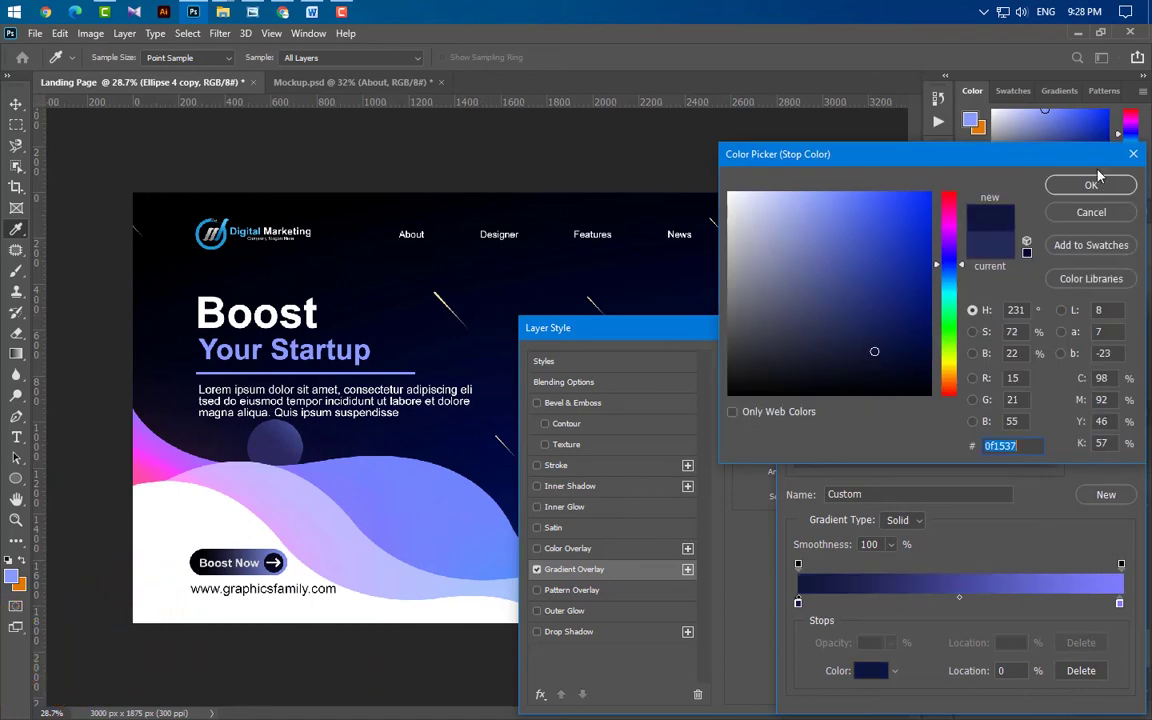
{"action": "left_click", "coordinate": [1095, 183]}
{"action": "left_click", "coordinate": [1100, 342]}
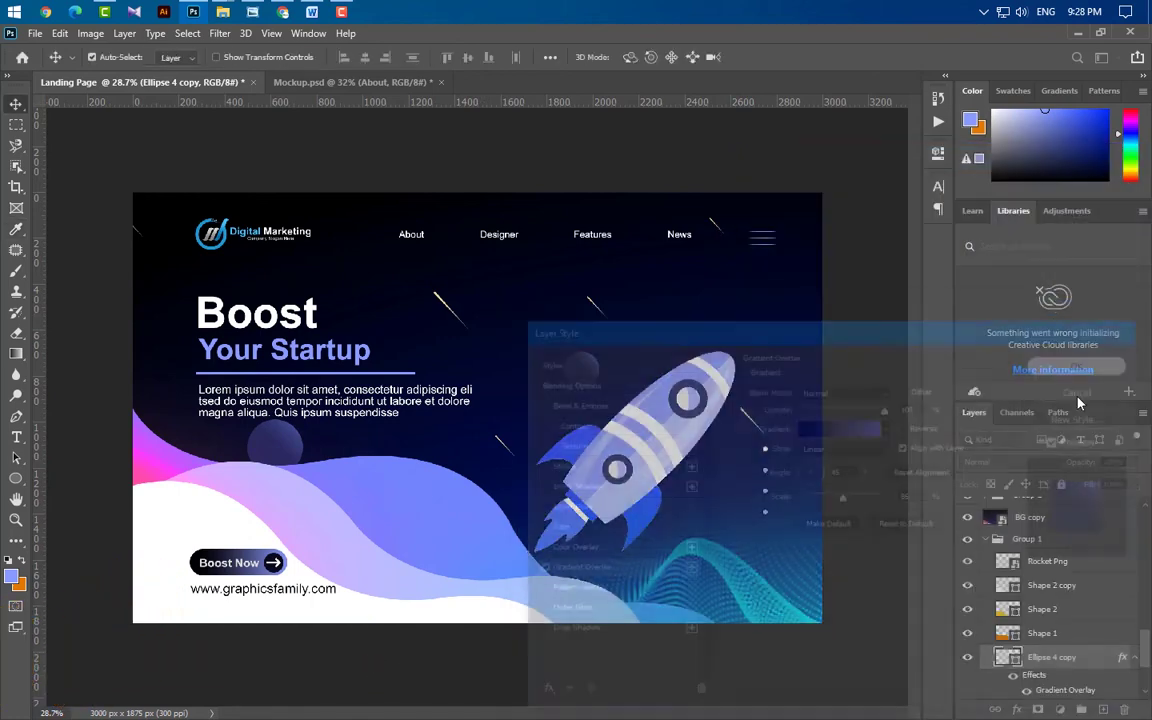